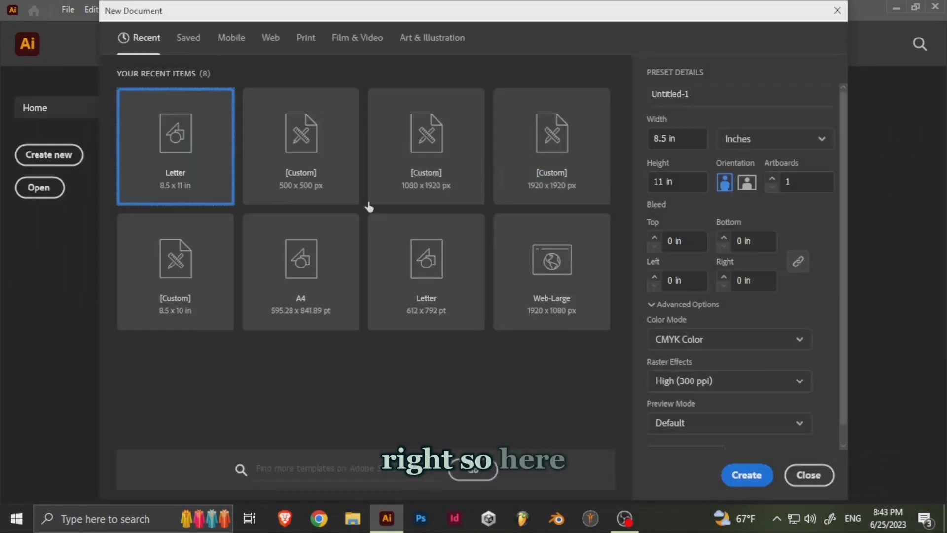
- Create a new one-artboard Letter document, 8.5 x 11 in, with CMYK colour at 300 ppi
{"action": "left_click", "coordinate": [746, 474]}
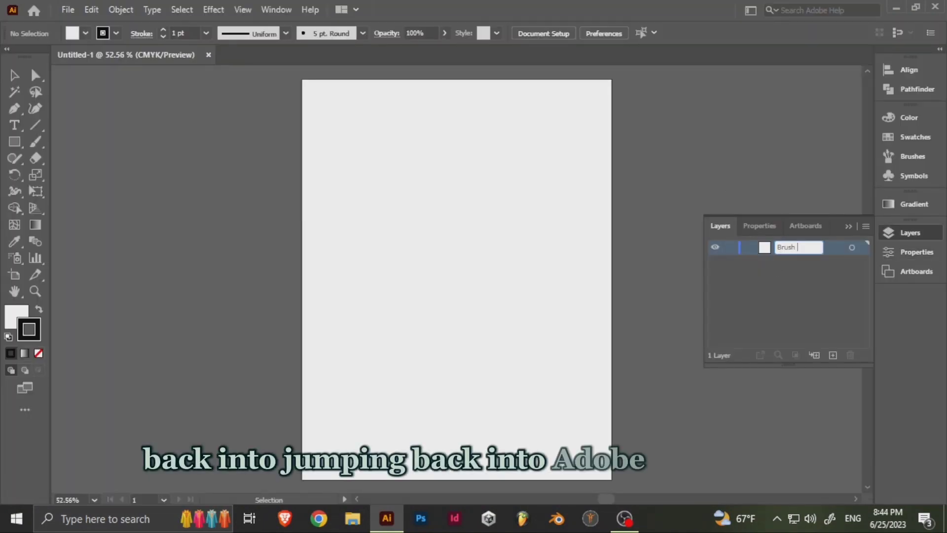
- Open File Explorer and browse on Local Disk (G:) to OBS Recordings, then the Custom Brushes by Hand folder
{"action": "key", "text": "super+e"}
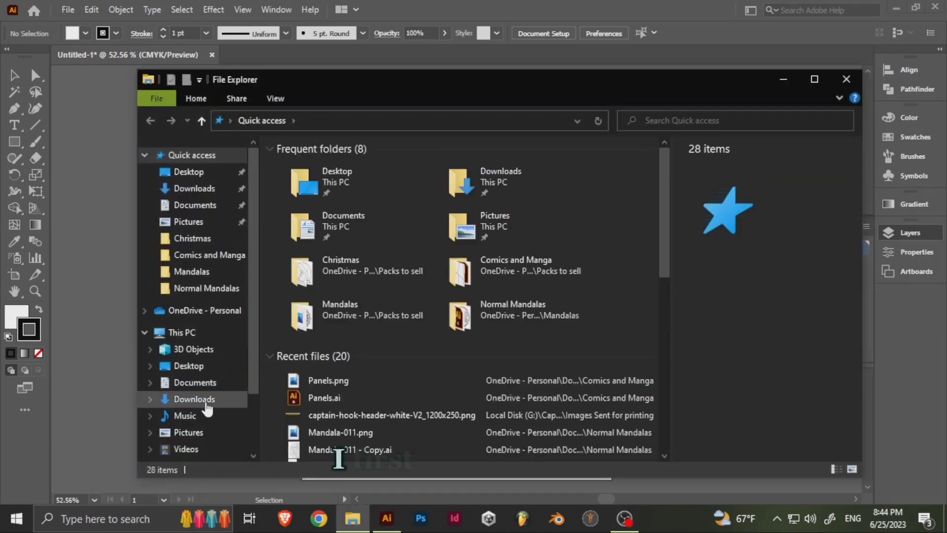
{"action": "scroll", "coordinate": [206, 404], "scroll_direction": "down", "scroll_amount": 3}
{"action": "left_click", "coordinate": [199, 421]}
{"action": "scroll", "coordinate": [630, 315], "scroll_direction": "down", "scroll_amount": 4}
{"action": "left_click", "coordinate": [548, 191]}
{"action": "double_click", "coordinate": [549, 191]}
{"action": "double_click", "coordinate": [378, 263]}
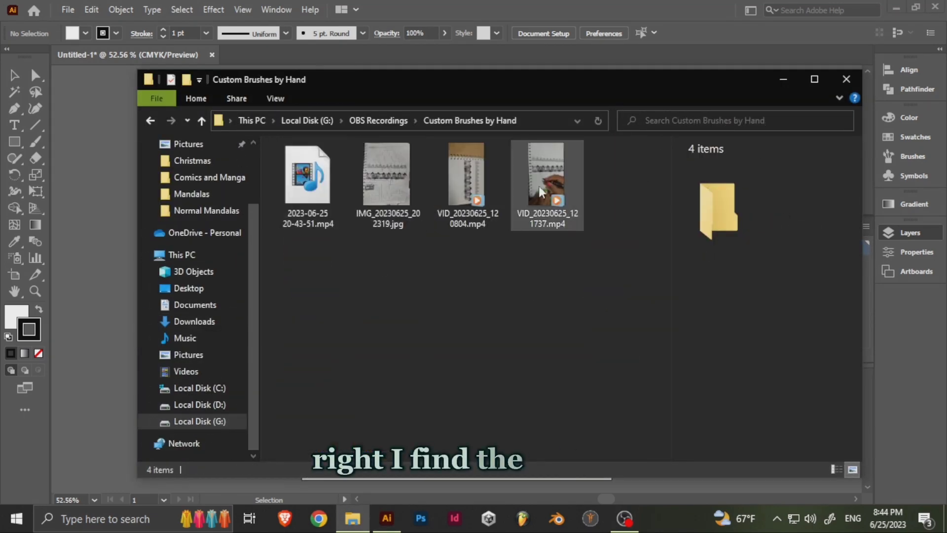
- Place the sketch photo IMG_20230625_202319.jpg in the document and scale it to the artboard's 11 in height
{"action": "left_click_drag", "start_coordinate": [390, 186], "coordinate": [435, 251]}
{"action": "scroll", "coordinate": [638, 197], "scroll_direction": "down", "scroll_amount": 6}
{"action": "left_click_drag", "start_coordinate": [638, 197], "coordinate": [580, 265]}
{"action": "left_click_drag", "start_coordinate": [671, 81], "coordinate": [587, 241]}
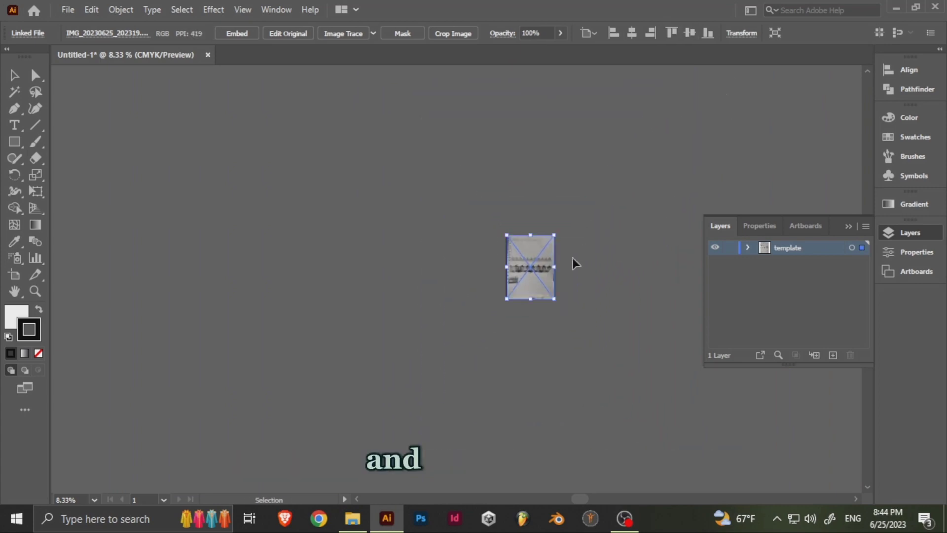
{"action": "key", "text": "ctrl+0"}
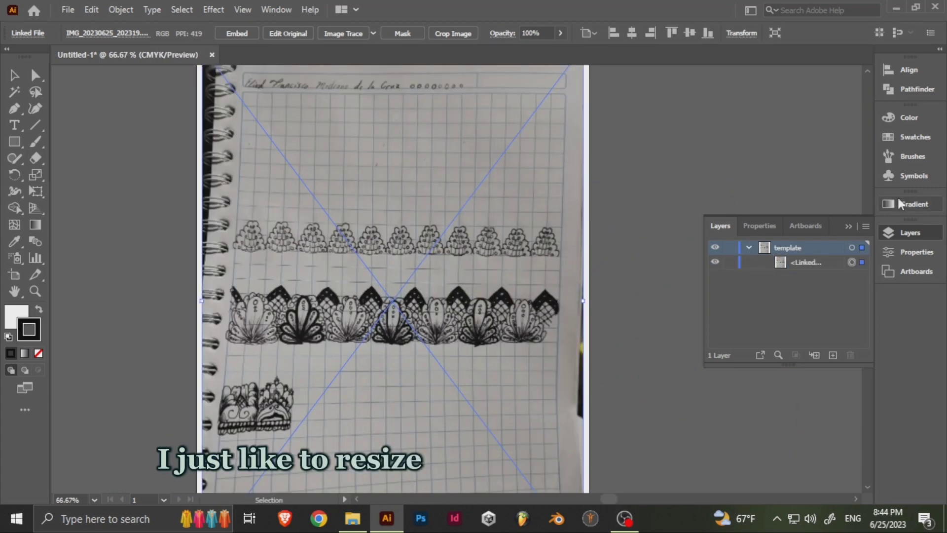
- Lower the placed sketch photo's opacity to 38%
{"action": "left_click", "coordinate": [916, 252]}
{"action": "left_click_drag", "start_coordinate": [783, 378], "coordinate": [774, 379]}
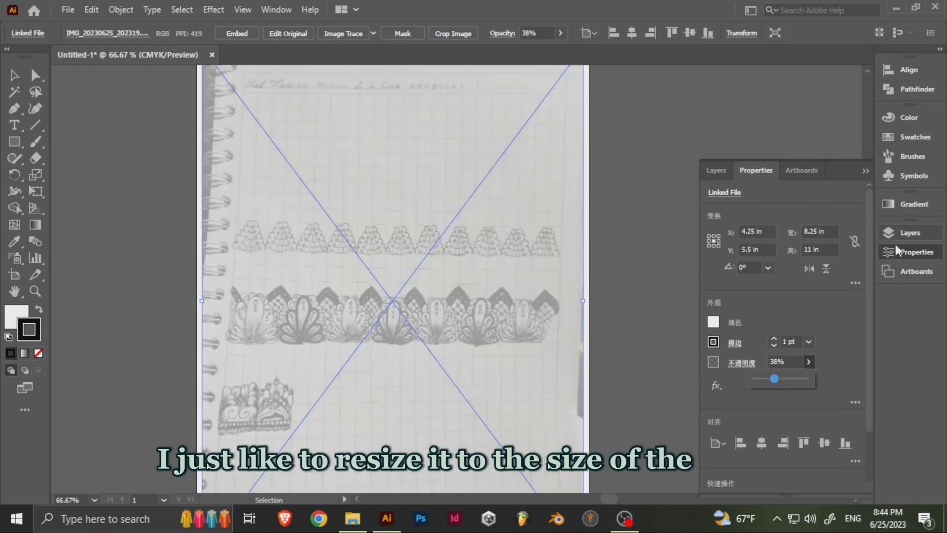
- Lock the template layer and add a new layer above it for the tracing
{"action": "left_click", "coordinate": [909, 233]}
{"action": "left_click", "coordinate": [730, 248]}
{"action": "left_click", "coordinate": [748, 248]}
{"action": "left_click", "coordinate": [833, 355]}
- Draw a tall, narrow ellipse about 1 in high over the first shell's centre petal and remove its fill
{"action": "key", "text": "space"}
{"action": "left_click_drag", "start_coordinate": [384, 299], "coordinate": [472, 234]}
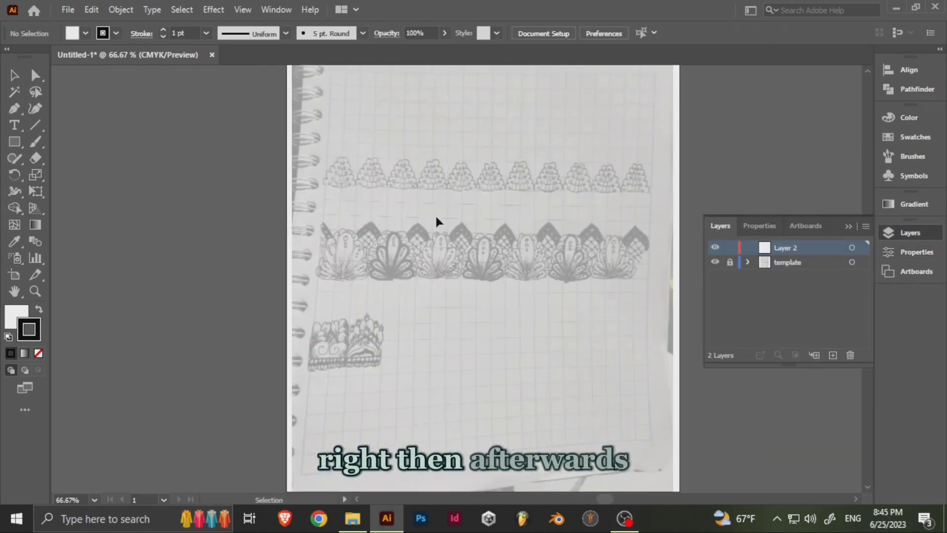
{"action": "key", "text": "ctrl+plus"}
{"action": "key", "text": "ctrl+plus"}
{"action": "key", "text": "space"}
{"action": "left_click_drag", "start_coordinate": [294, 315], "coordinate": [358, 268]}
{"action": "key", "text": "space"}
{"action": "left_click_drag", "start_coordinate": [451, 162], "coordinate": [550, 232]}
{"action": "key", "text": "ctrl+plus"}
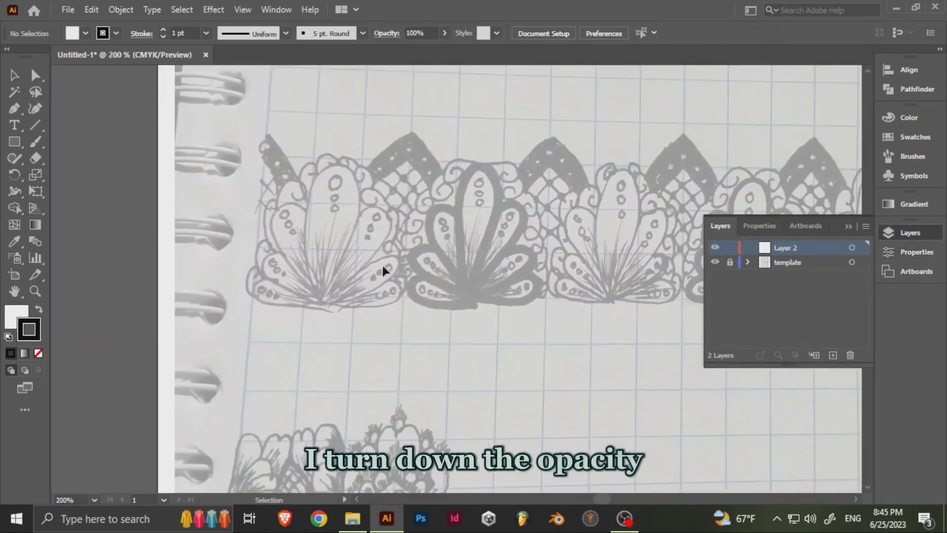
{"action": "key", "text": "space"}
{"action": "left_click_drag", "start_coordinate": [382, 262], "coordinate": [464, 284]}
{"action": "key", "text": "ctrl+minus"}
{"action": "key", "text": "ctrl+plus"}
{"action": "key", "text": "ctrl+plus"}
{"action": "key", "text": "space"}
{"action": "left_click_drag", "start_coordinate": [272, 240], "coordinate": [241, 240]}
{"action": "right_click", "coordinate": [15, 142]}
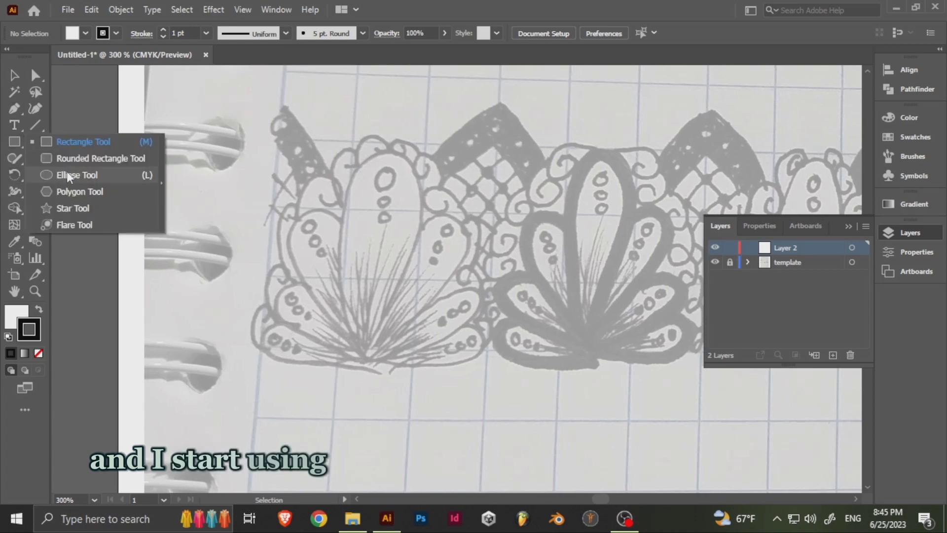
{"action": "left_click", "coordinate": [67, 175]}
{"action": "left_click_drag", "start_coordinate": [336, 149], "coordinate": [411, 366]}
{"action": "key", "text": "ctrl+z"}
{"action": "mouse_move", "coordinate": [350, 168]}
{"action": "left_mouse_down"}
{"action": "mouse_move", "coordinate": [392, 354]}
{"action": "mouse_move", "coordinate": [406, 354]}
{"action": "left_mouse_up"}
{"action": "left_click", "coordinate": [85, 34]}
{"action": "left_click", "coordinate": [7, 57]}
- Shape the ellipse into a petal by making its bottom anchor a sharp corner and widening the curve at its top anchor
{"action": "key", "text": "a"}
{"action": "left_click", "coordinate": [378, 169]}
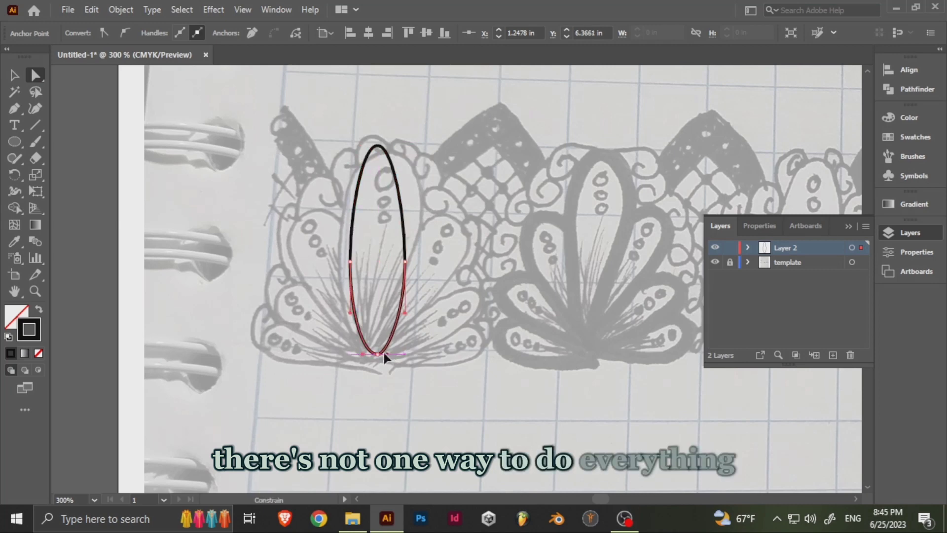
{"action": "left_click_drag", "start_coordinate": [384, 354], "coordinate": [378, 355]}
{"action": "left_click", "coordinate": [378, 146]}
{"action": "left_click_drag", "start_coordinate": [393, 145], "coordinate": [404, 151]}
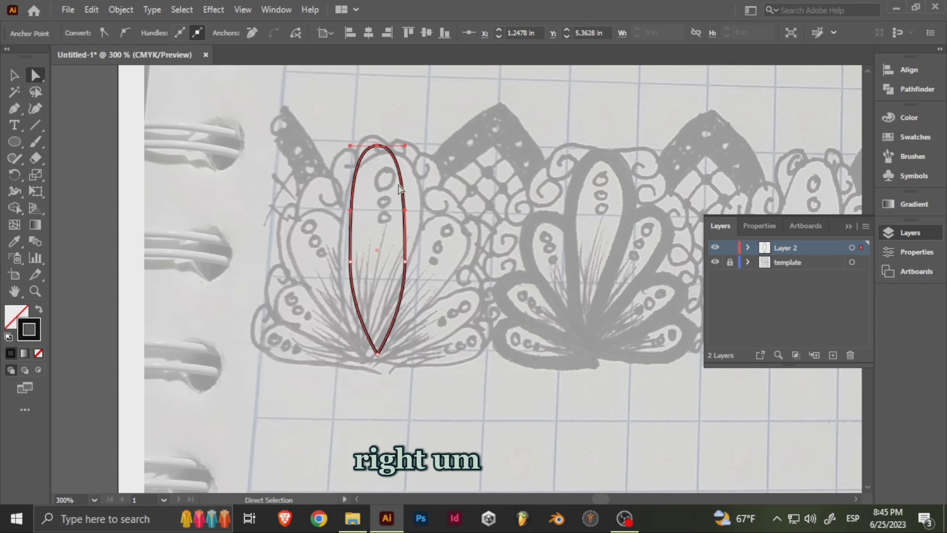
{"action": "left_click", "coordinate": [415, 214]}
{"action": "left_click", "coordinate": [405, 213]}
{"action": "key", "text": "v"}
{"action": "left_click", "coordinate": [418, 187]}
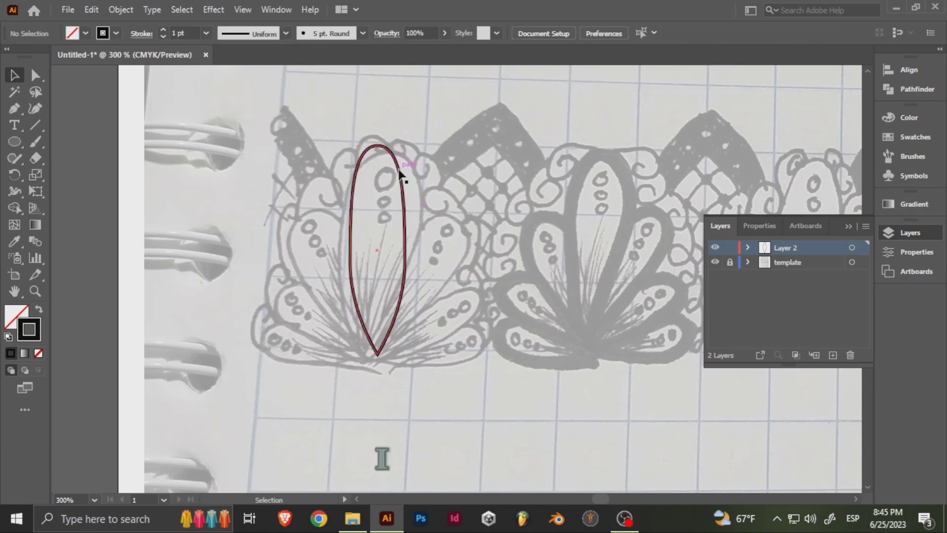
- Rotate a copy of the petal clockwise about its bottom tip and repeat the transform twice, until the last copy lies horizontal
{"action": "left_click", "coordinate": [402, 178]}
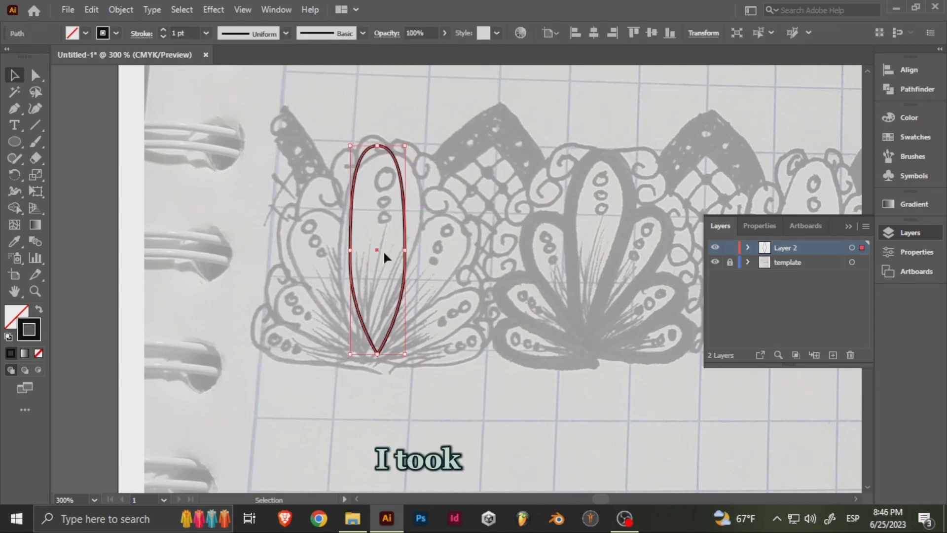
{"action": "left_click", "coordinate": [378, 353], "text": "alt"}
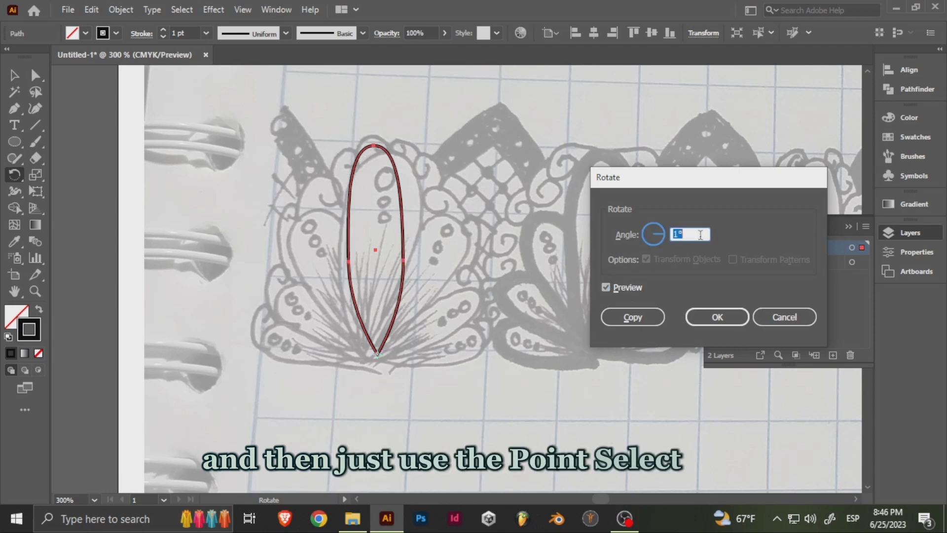
{"action": "key", "text": "shift+Up"}
{"action": "key", "text": "shift+Down"}
{"action": "key", "text": "shift+Down"}
{"action": "key", "text": "shift+Down"}
{"action": "key", "text": "shift+Down"}
{"action": "left_click", "coordinate": [634, 316]}
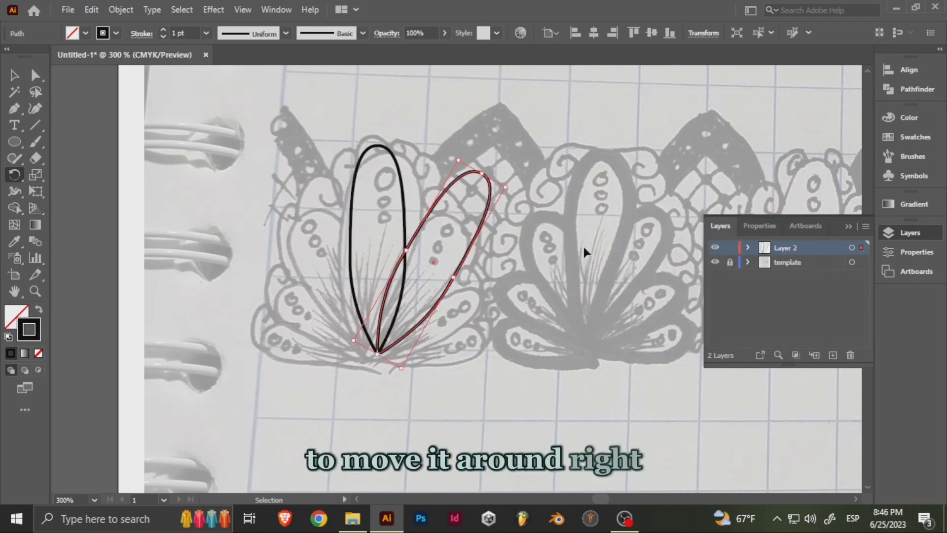
{"action": "key", "text": "ctrl+d"}
{"action": "key", "text": "ctrl+d"}
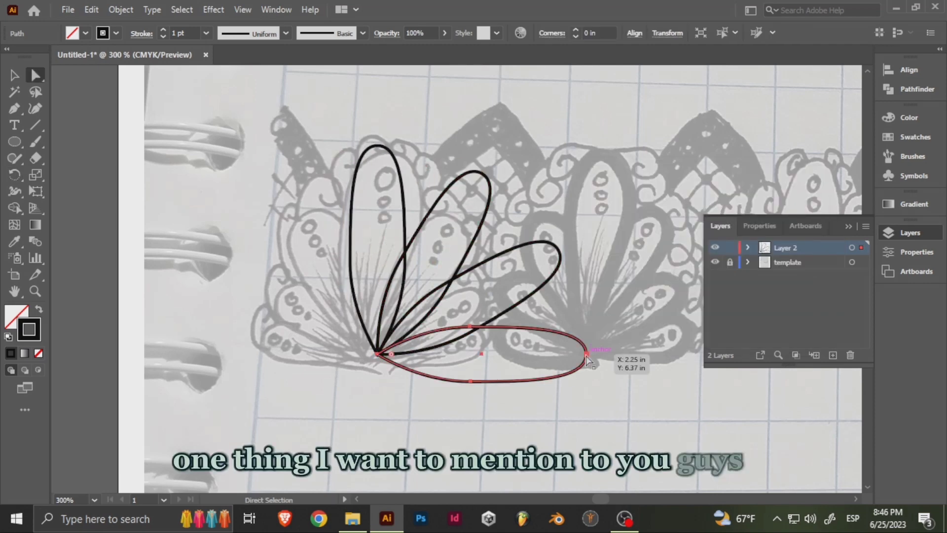
- Scale down the three rotated petals to fit the sketch, keeping their tips at the shared base point
{"action": "key", "text": "v"}
{"action": "mouse_move", "coordinate": [588, 381]}
{"action": "left_mouse_down"}
{"action": "mouse_move", "coordinate": [471, 355]}
{"action": "mouse_move", "coordinate": [533, 376]}
{"action": "mouse_move", "coordinate": [513, 369]}
{"action": "left_mouse_up"}
{"action": "left_click_drag", "start_coordinate": [455, 355], "coordinate": [447, 354]}
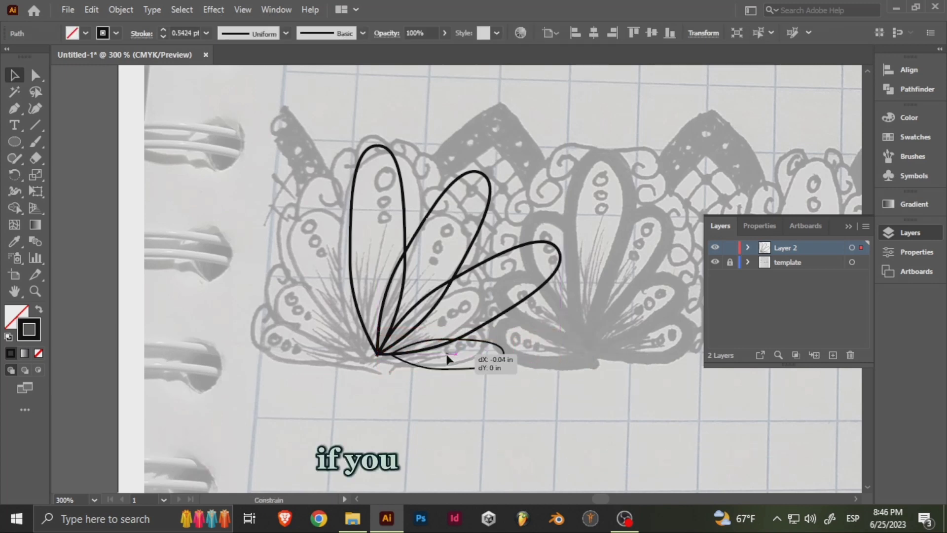
{"action": "left_click", "coordinate": [555, 253]}
{"action": "left_click_drag", "start_coordinate": [555, 252], "coordinate": [522, 277]}
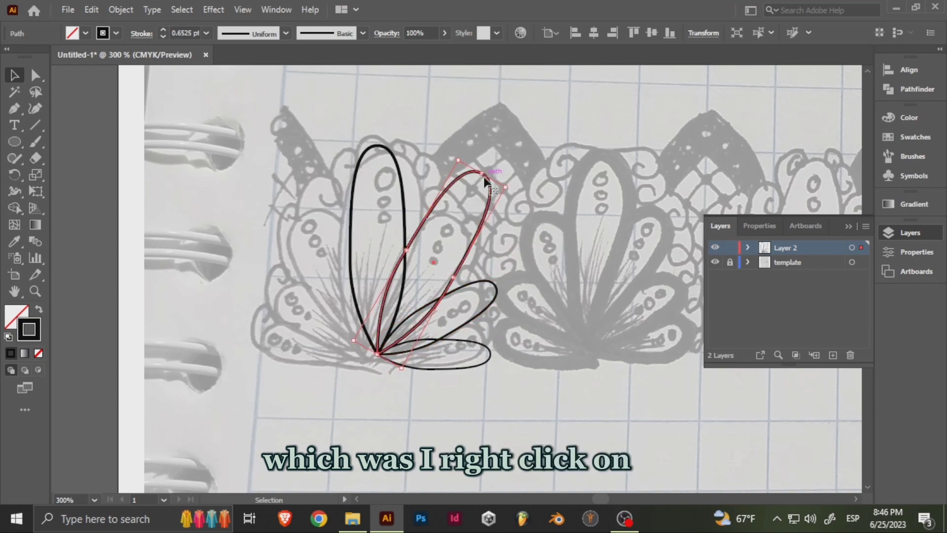
{"action": "left_click_drag", "start_coordinate": [481, 173], "coordinate": [458, 219]}
{"action": "left_click", "coordinate": [493, 222]}
{"action": "left_click_drag", "start_coordinate": [427, 244], "coordinate": [467, 234]}
- Try to reshape the rounded end of the upper diagonal petal with its anchor's curve handle
{"action": "key", "text": "a"}
{"action": "scroll", "coordinate": [467, 233], "scroll_direction": "up", "scroll_amount": 2}
{"action": "left_click", "coordinate": [526, 181]}
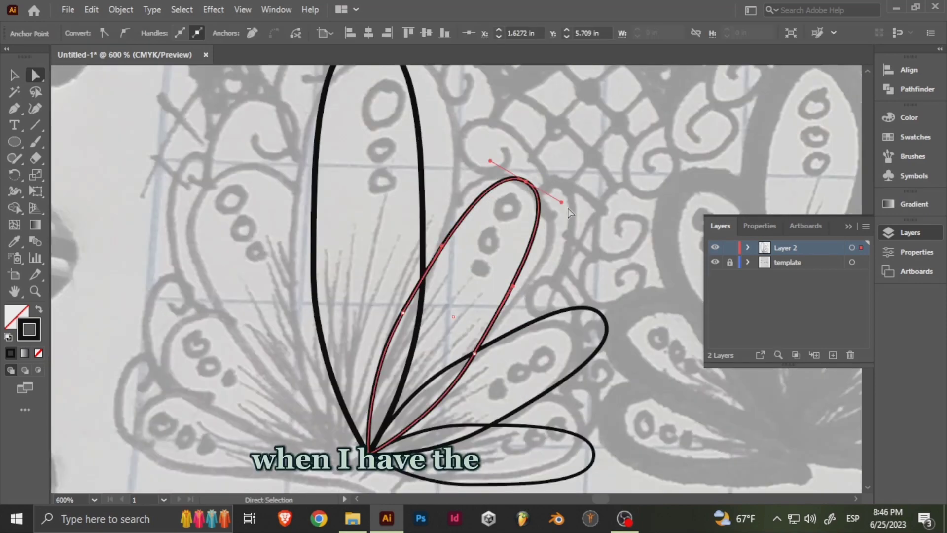
{"action": "left_click_drag", "start_coordinate": [561, 202], "coordinate": [590, 231]}
{"action": "key", "text": "ctrl+z"}
{"action": "left_click", "coordinate": [592, 250]}
{"action": "scroll", "coordinate": [466, 247], "scroll_direction": "down", "scroll_amount": 2}
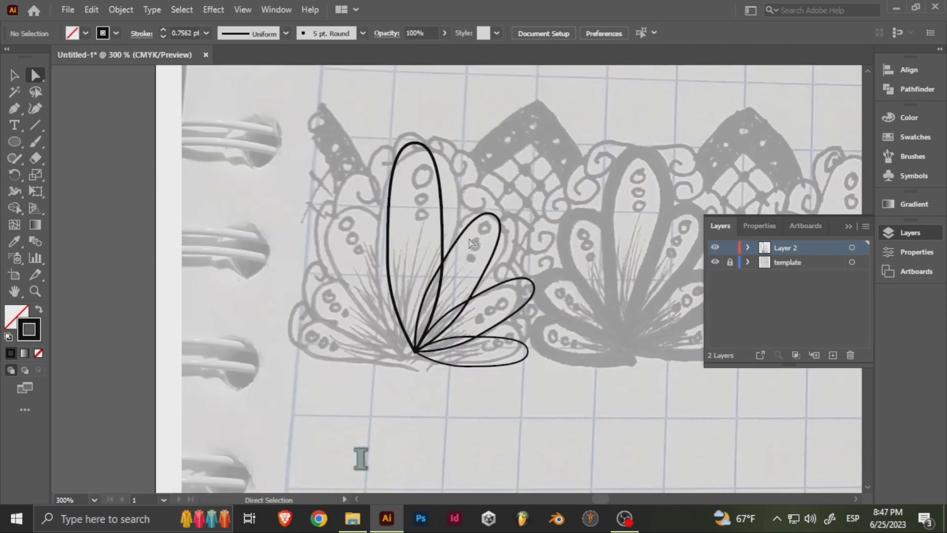
- Paste a copy of the three smaller petals in place, reflect it, and move it to the opposite side of the centre petal
{"action": "left_click", "coordinate": [511, 358]}
{"action": "right_click", "coordinate": [482, 268]}
{"action": "mouse_move", "coordinate": [575, 419]}
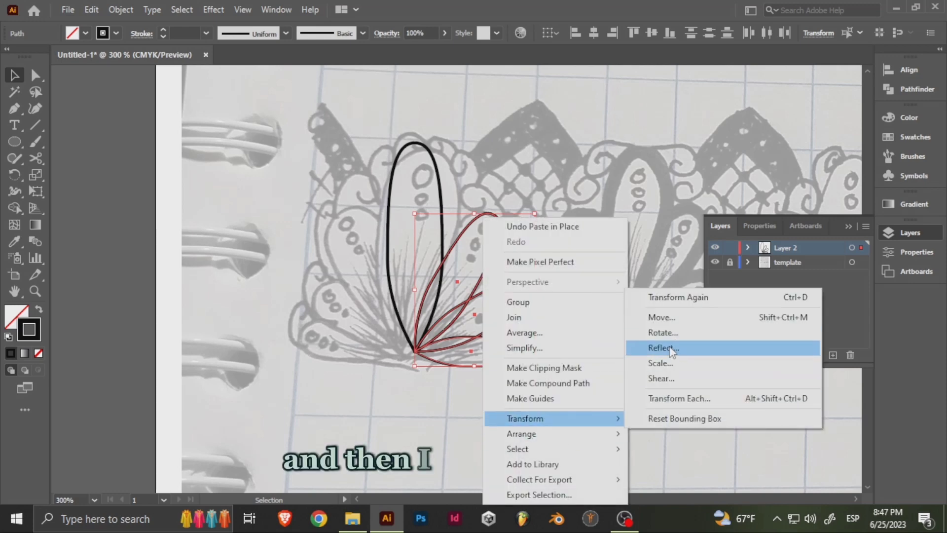
{"action": "left_click", "coordinate": [671, 348]}
{"action": "key", "text": "Return"}
{"action": "left_click_drag", "start_coordinate": [511, 275], "coordinate": [389, 280]}
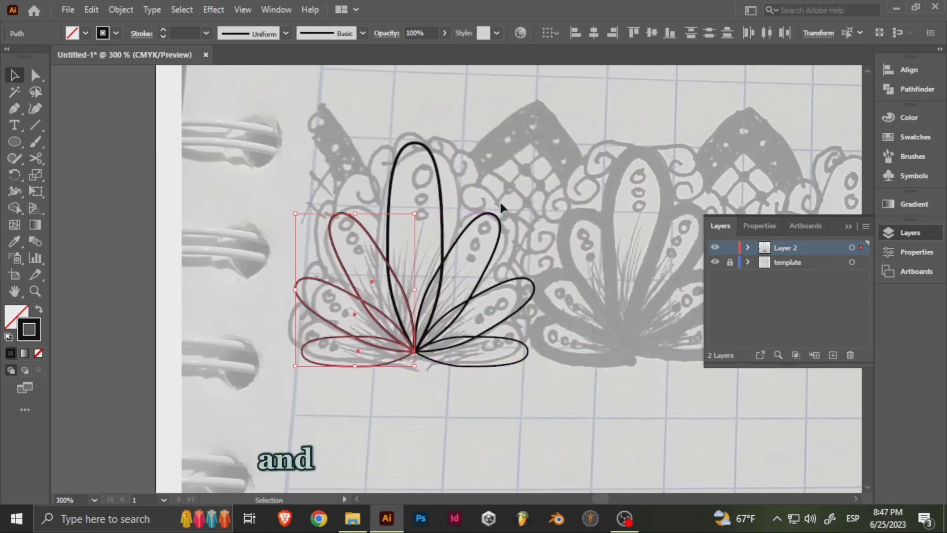
- Fill all seven petals with white and group them
{"action": "left_click", "coordinate": [494, 153]}
{"action": "left_click_drag", "start_coordinate": [486, 154], "coordinate": [447, 179]}
{"action": "key", "text": "ctrl+a"}
{"action": "left_click", "coordinate": [85, 33]}
{"action": "left_click", "coordinate": [27, 57]}
{"action": "left_click", "coordinate": [467, 167]}
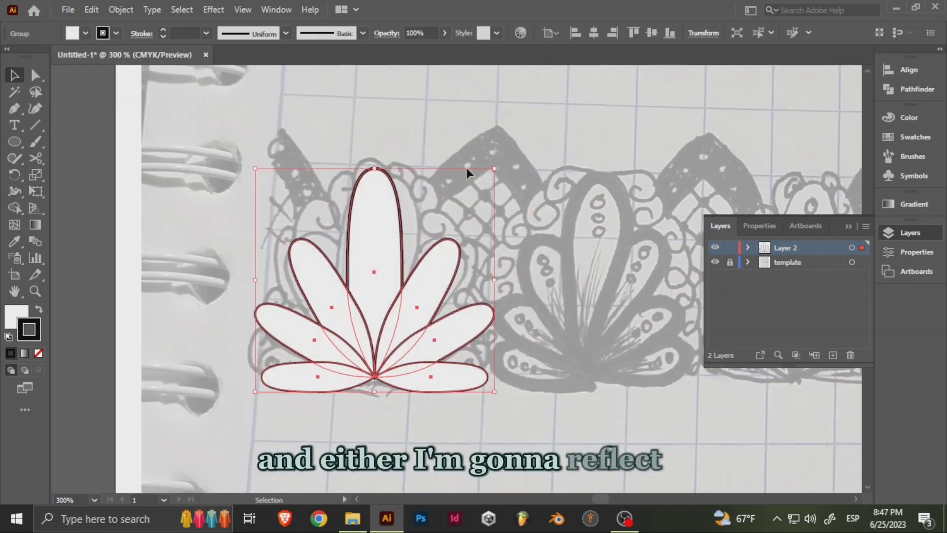
{"action": "left_click", "coordinate": [443, 126]}
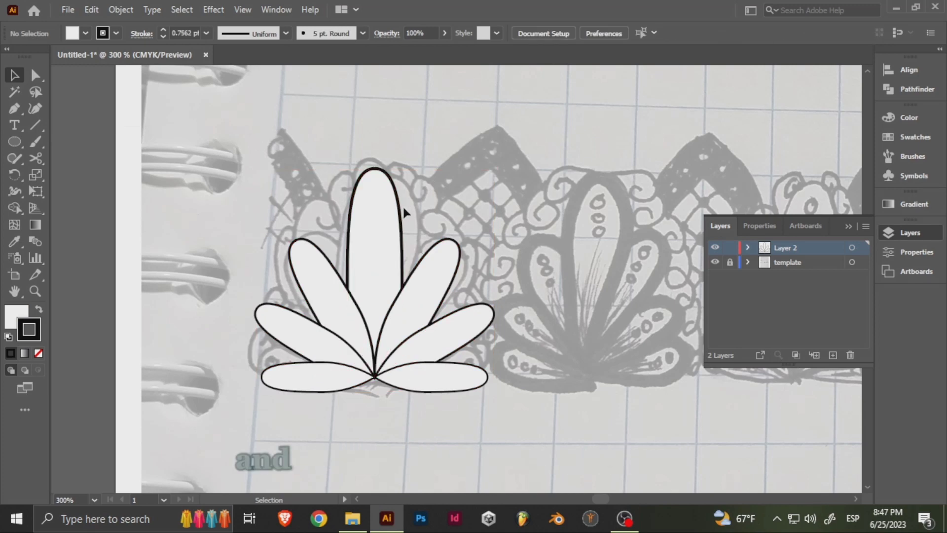
- Set the stroke weight of all the petals to 1 pt
{"action": "key", "text": "ctrl+a"}
{"action": "left_click", "coordinate": [438, 209]}
{"action": "key", "text": "ctrl+a"}
{"action": "mouse_move", "coordinate": [437, 210]}
{"action": "left_mouse_down"}
{"action": "mouse_move", "coordinate": [486, 210]}
{"action": "mouse_move", "coordinate": [463, 209]}
{"action": "left_mouse_up"}
{"action": "left_click", "coordinate": [206, 33]}
{"action": "left_click", "coordinate": [228, 92]}
{"action": "left_click", "coordinate": [488, 212]}
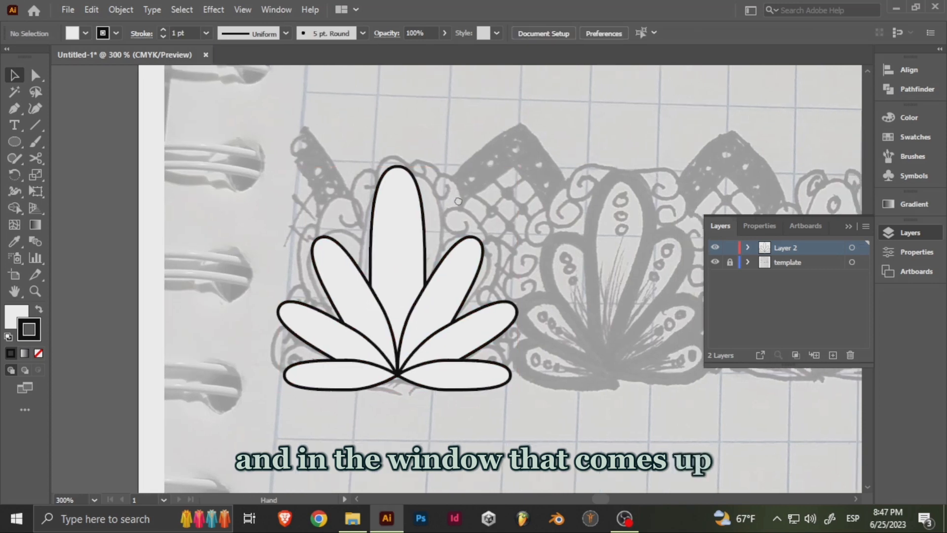
{"action": "left_click", "coordinate": [453, 283]}
- Hide the petal group to check the sketch underneath, and show the group again
{"action": "left_click", "coordinate": [748, 249]}
{"action": "left_click", "coordinate": [715, 262]}
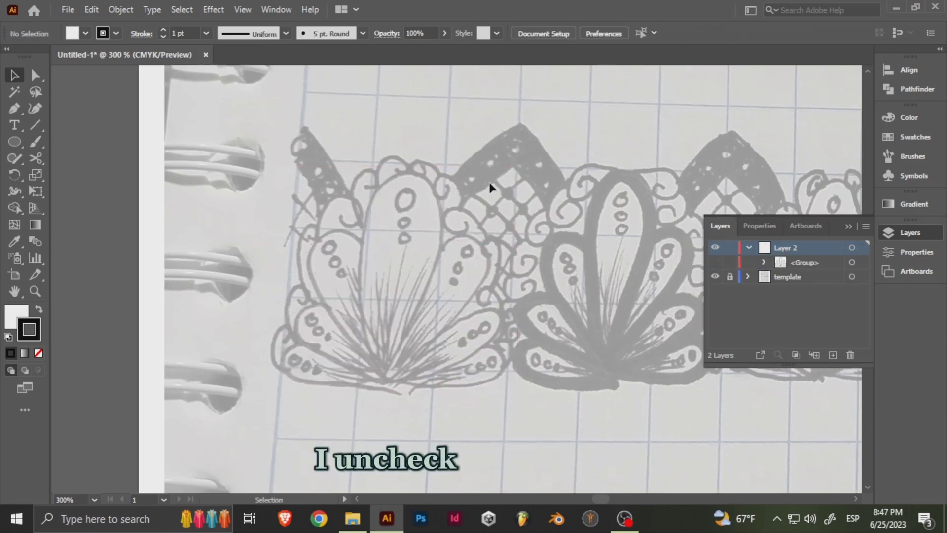
{"action": "left_click", "coordinate": [715, 263]}
- Draw a small circle near the top of the centre petal and duplicate it three times straight down at even spacing
{"action": "key", "text": "l"}
{"action": "scroll", "coordinate": [413, 186], "scroll_direction": "up", "scroll_amount": 3}
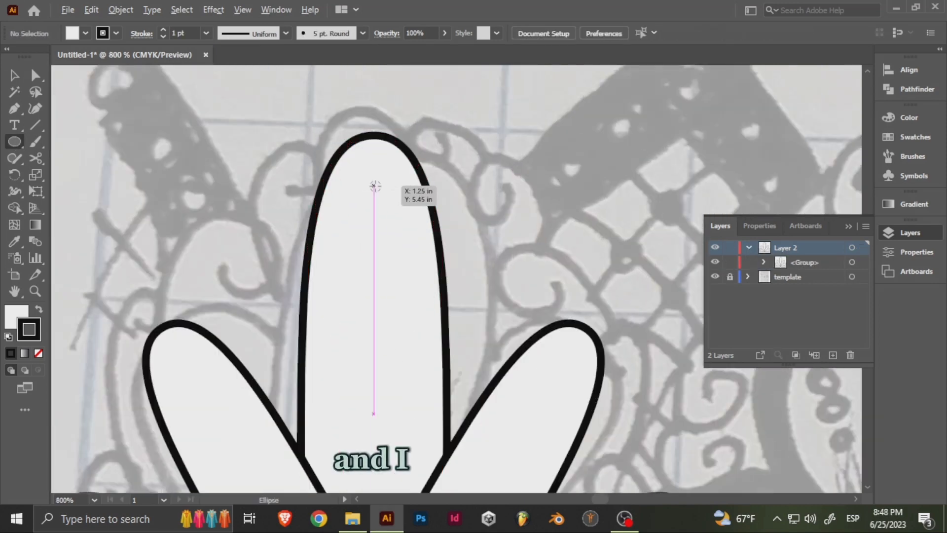
{"action": "mouse_move", "coordinate": [374, 186]}
{"action": "left_mouse_down"}
{"action": "mouse_move", "coordinate": [385, 205]}
{"action": "mouse_move", "coordinate": [380, 241]}
{"action": "left_mouse_up"}
{"action": "key", "text": "v"}
{"action": "left_click_drag", "start_coordinate": [376, 242], "coordinate": [377, 297]}
{"action": "left_click_drag", "start_coordinate": [375, 299], "coordinate": [388, 276]}
{"action": "key", "text": "ctrl+z"}
{"action": "left_click_drag", "start_coordinate": [387, 226], "coordinate": [387, 280]}
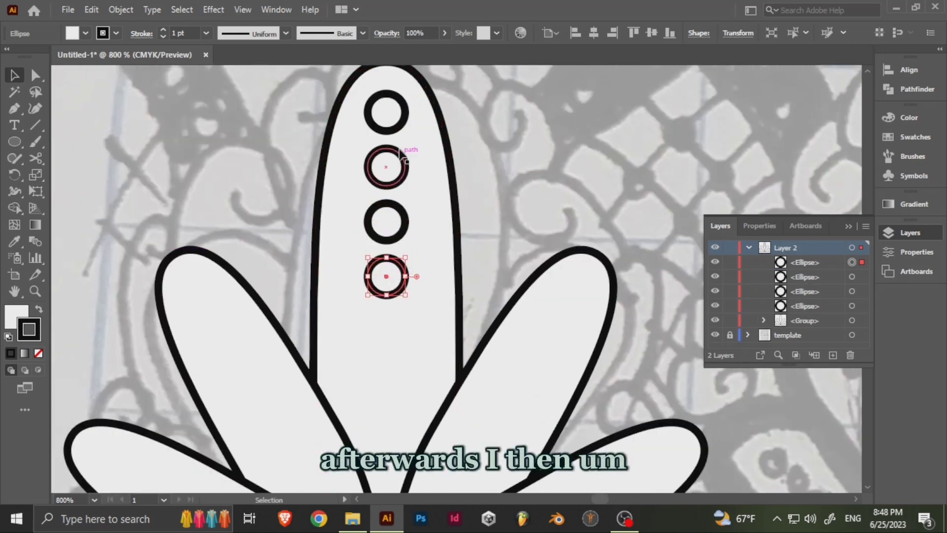
- Scale the second circle from the top uniformly to 75%
{"action": "right_click", "coordinate": [380, 166]}
{"action": "mouse_move", "coordinate": [455, 392]}
{"action": "left_click", "coordinate": [617, 444]}
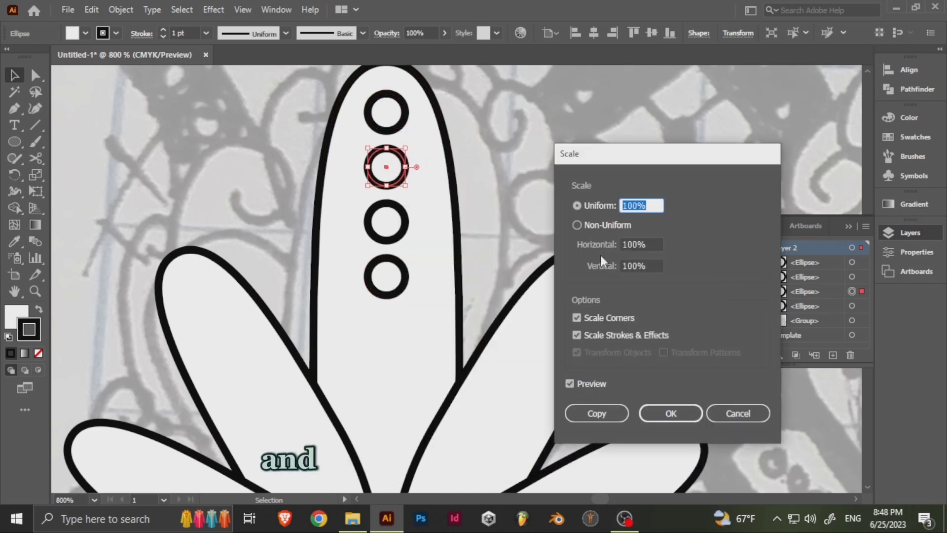
{"action": "type", "text": "75"}
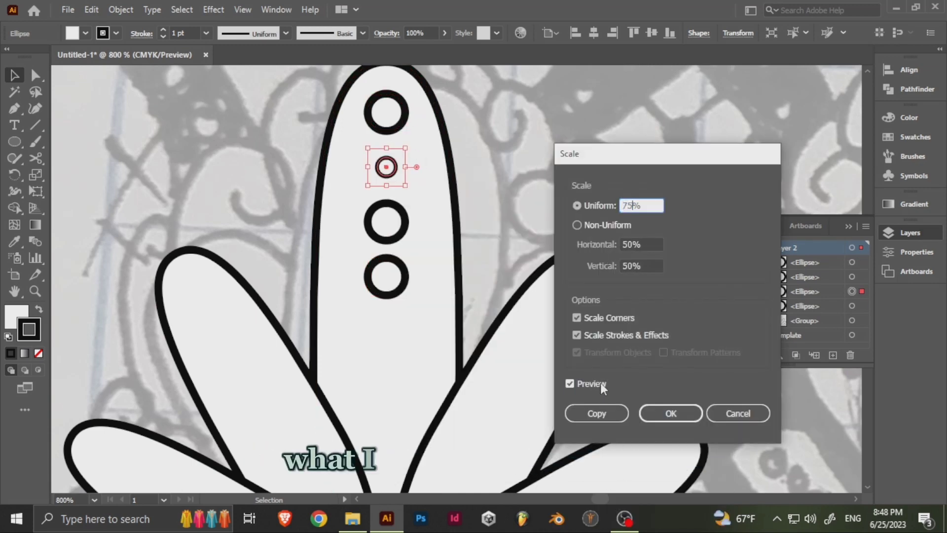
{"action": "left_click", "coordinate": [597, 413]}
- Scale the third circle from the top uniformly to 50%
{"action": "right_click", "coordinate": [390, 183]}
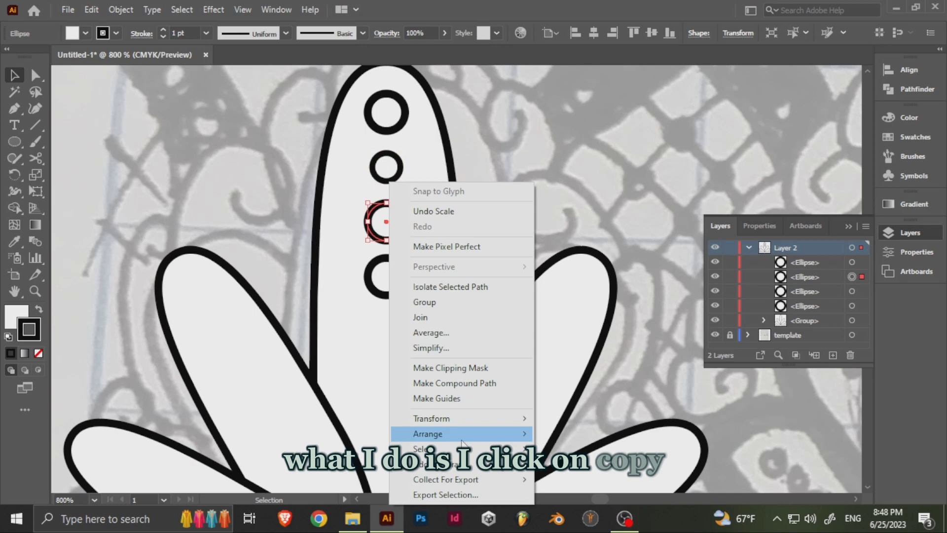
{"action": "left_click", "coordinate": [491, 403]}
{"action": "key", "text": "ctrl+z"}
{"action": "right_click", "coordinate": [389, 217]}
{"action": "mouse_move", "coordinate": [464, 419]}
{"action": "left_click", "coordinate": [587, 362]}
{"action": "type", "text": "50"}
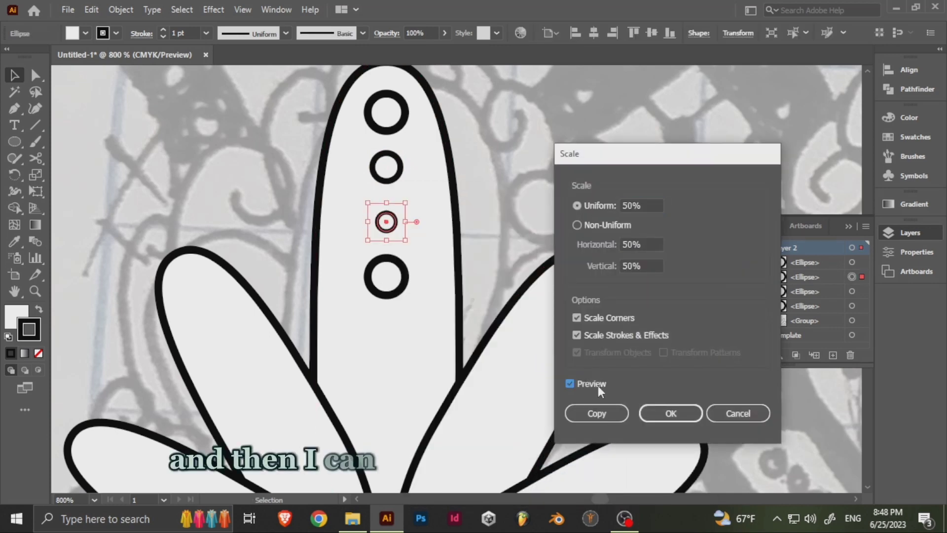
{"action": "key", "text": "Return"}
- Scale the lowest circle uniformly to about a quarter of its size
{"action": "right_click", "coordinate": [390, 285]}
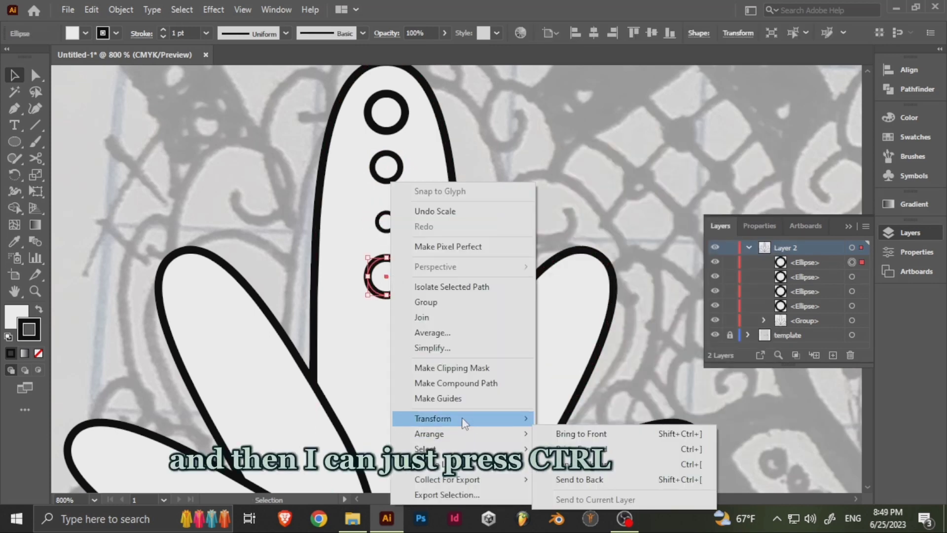
{"action": "mouse_move", "coordinate": [464, 419]}
{"action": "left_click", "coordinate": [587, 362]}
{"action": "left_click", "coordinate": [672, 420]}
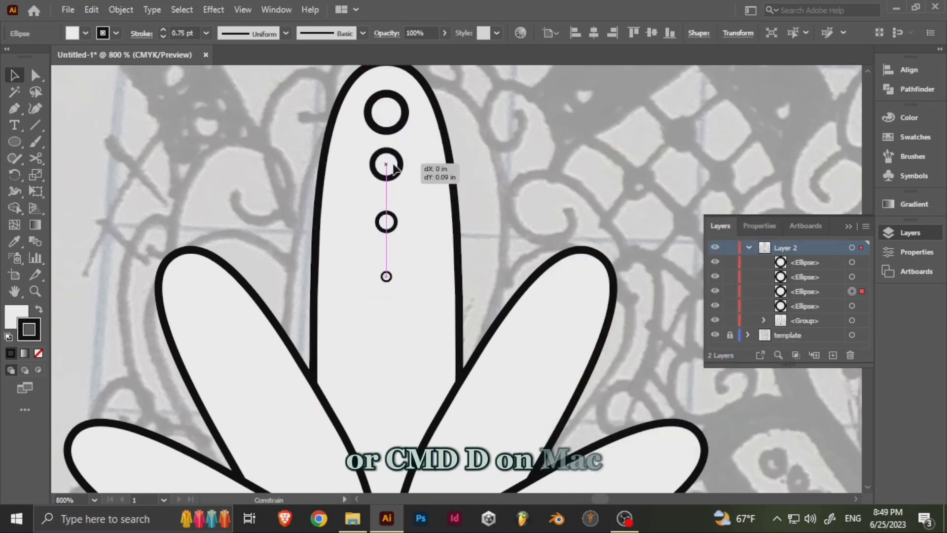
- Select the four circles in the centre petal and align them vertically onto a common centre point
{"action": "left_click_drag", "start_coordinate": [395, 168], "coordinate": [391, 181]}
{"action": "left_click", "coordinate": [393, 277], "text": "shift"}
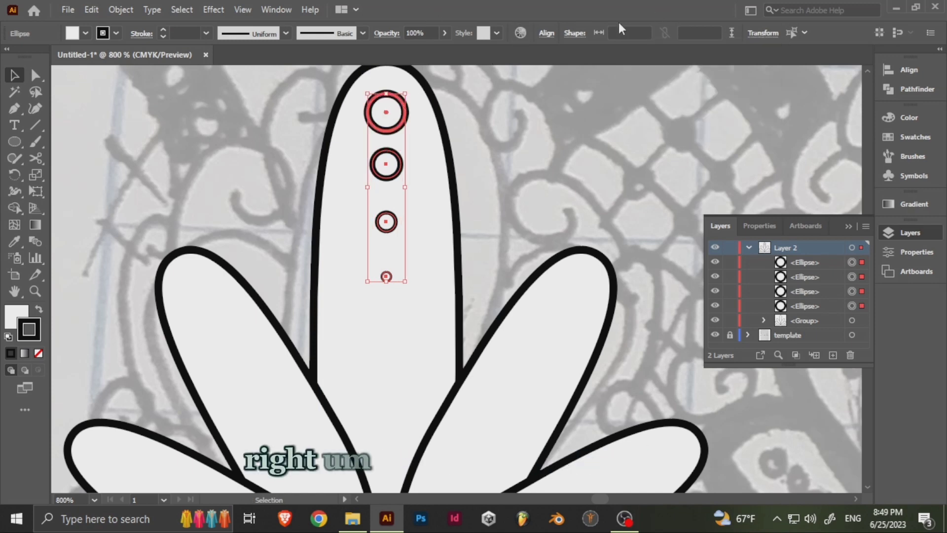
{"action": "left_click", "coordinate": [547, 33]}
{"action": "left_click", "coordinate": [534, 154]}
{"action": "left_click", "coordinate": [587, 186]}
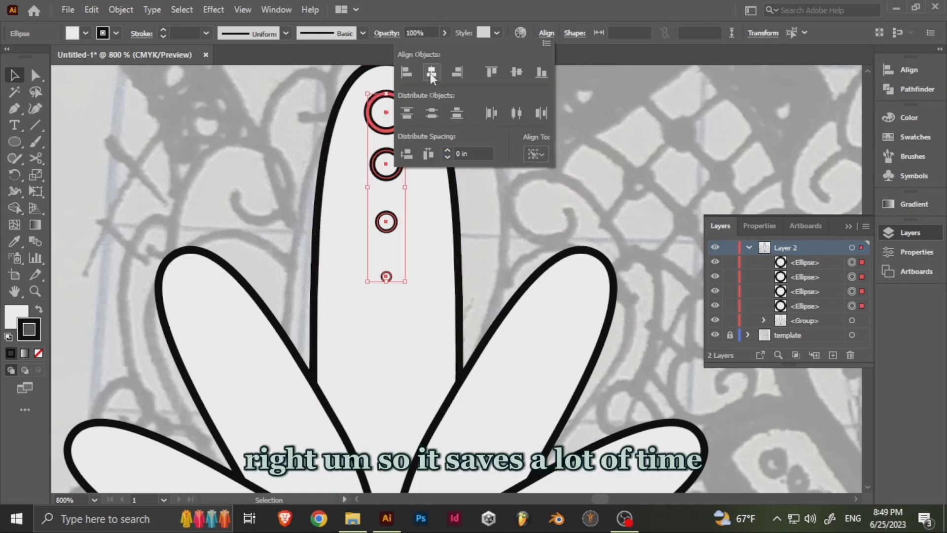
{"action": "left_click", "coordinate": [517, 72]}
{"action": "left_click", "coordinate": [506, 173]}
{"action": "scroll", "coordinate": [395, 121], "scroll_direction": "up", "scroll_amount": 4}
{"action": "scroll", "coordinate": [417, 93], "scroll_direction": "up", "scroll_amount": 3}
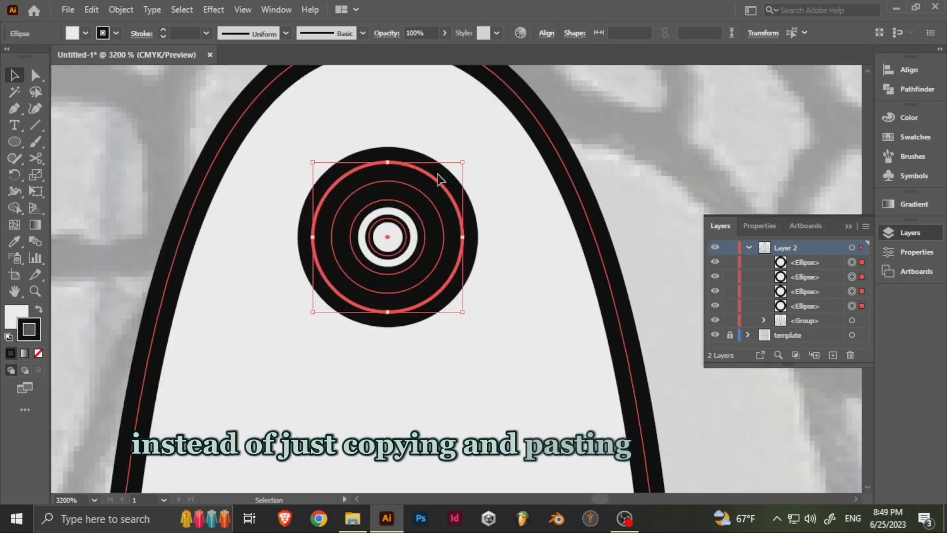
{"action": "left_click", "coordinate": [429, 178]}
{"action": "right_click", "coordinate": [455, 205]}
{"action": "mouse_move", "coordinate": [501, 418]}
{"action": "left_click", "coordinate": [634, 318]}
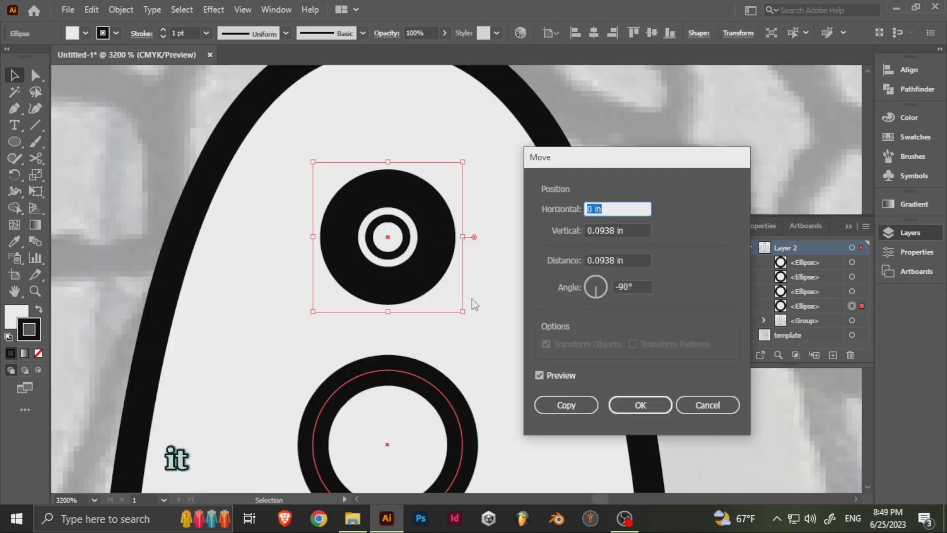
{"action": "left_click", "coordinate": [701, 404]}
- Move the second-largest circle straight down by 0.075 in
{"action": "right_click", "coordinate": [416, 190]}
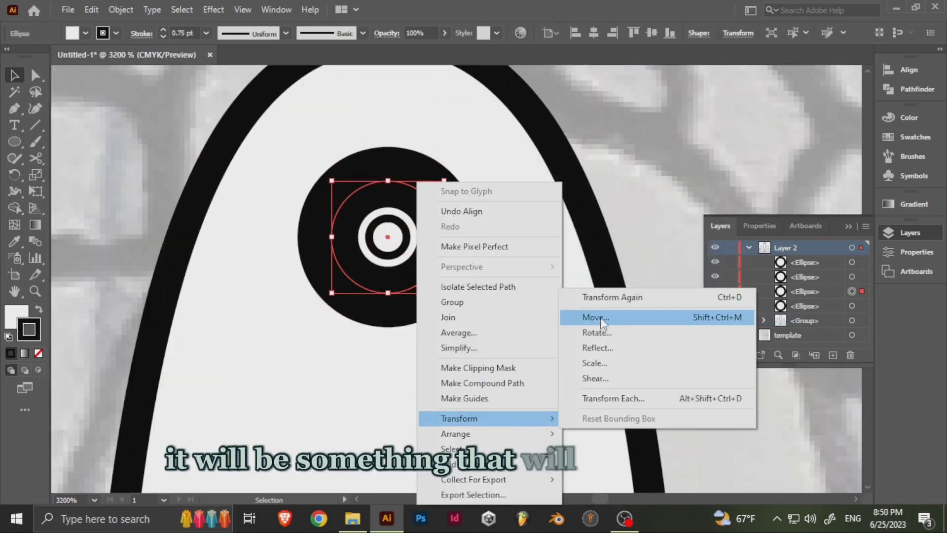
{"action": "left_click", "coordinate": [596, 323]}
{"action": "key", "text": "Return"}
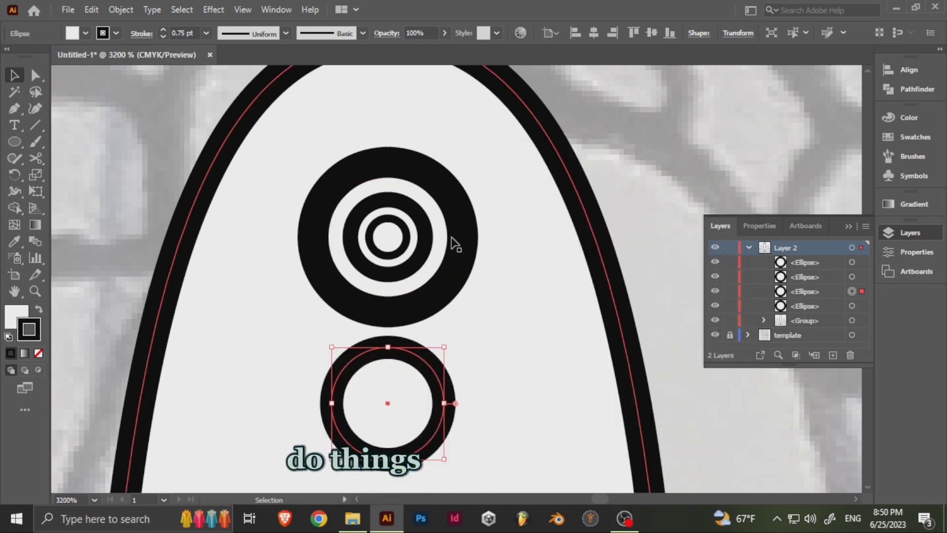
- Try to move the third-largest circle straight down by 0.075 in
{"action": "right_click", "coordinate": [417, 211]}
{"action": "mouse_move", "coordinate": [494, 418]}
{"action": "left_click", "coordinate": [597, 318]}
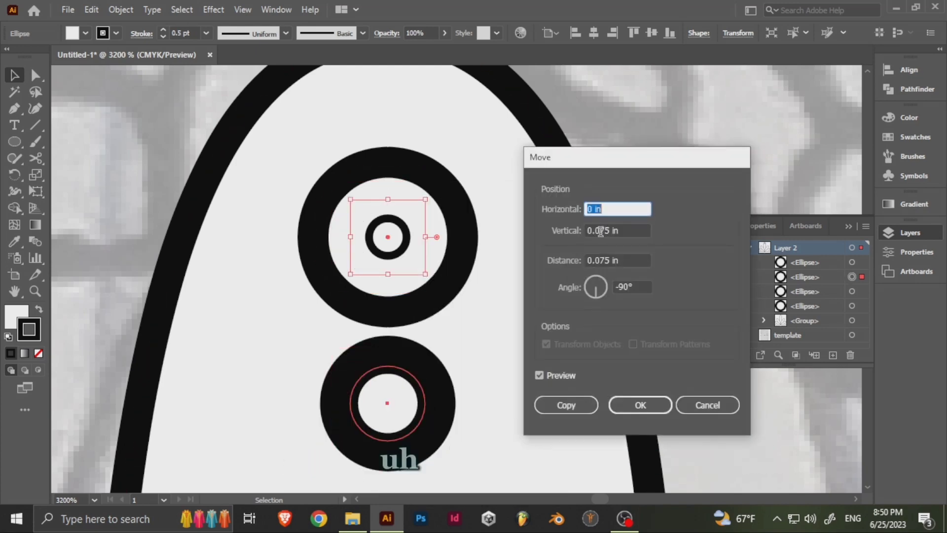
{"action": "left_click", "coordinate": [636, 399]}
{"action": "left_click_drag", "start_coordinate": [415, 336], "coordinate": [463, 229]}
{"action": "key", "text": "ctrl+z"}
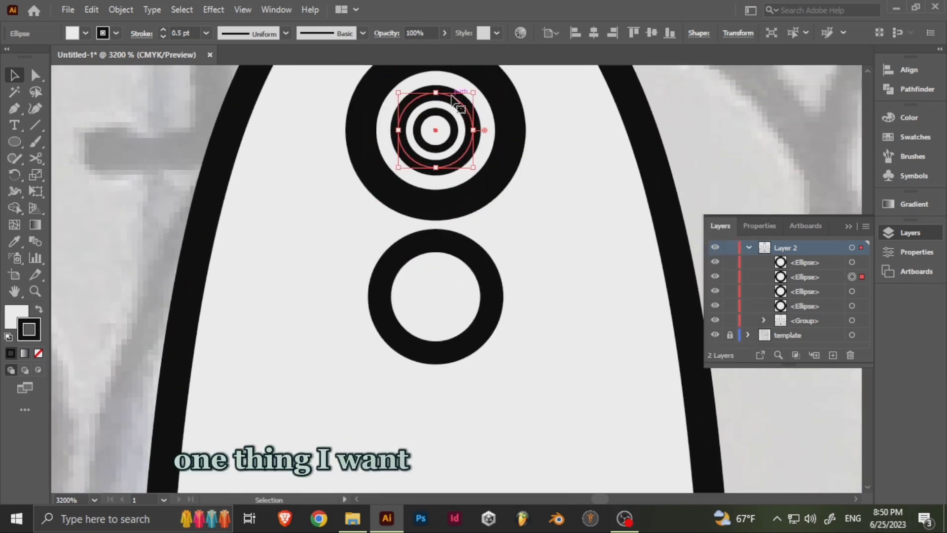
{"action": "right_click", "coordinate": [456, 100]}
{"action": "mouse_move", "coordinate": [540, 344]}
{"action": "left_click", "coordinate": [636, 360]}
{"action": "key", "text": "Tab"}
{"action": "key", "text": "Left"}
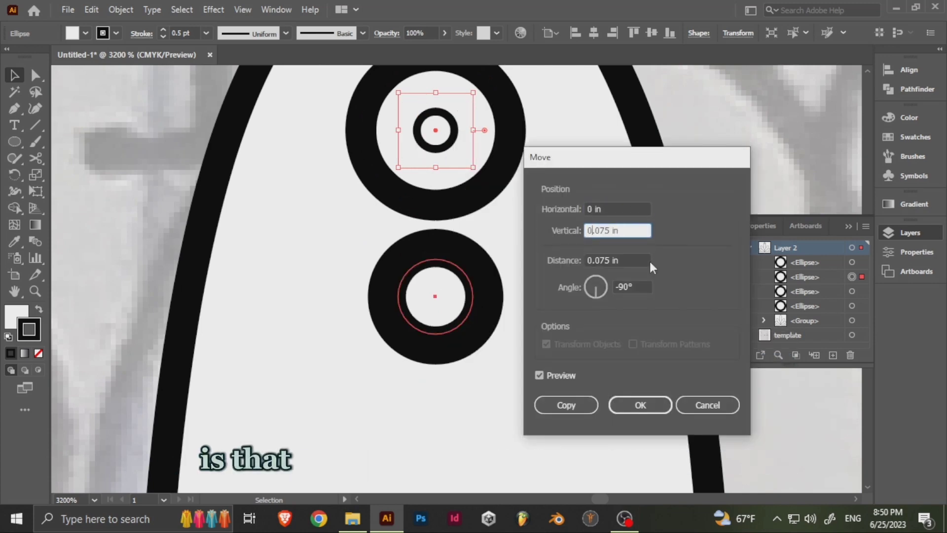
{"action": "key", "text": "shift+Right"}
{"action": "type", "text": "1"}
{"action": "key", "text": "Right"}
{"action": "key", "text": "Right"}
{"action": "key", "text": "shift+Right"}
{"action": "type", "text": "2"}
{"action": "key", "text": "Tab"}
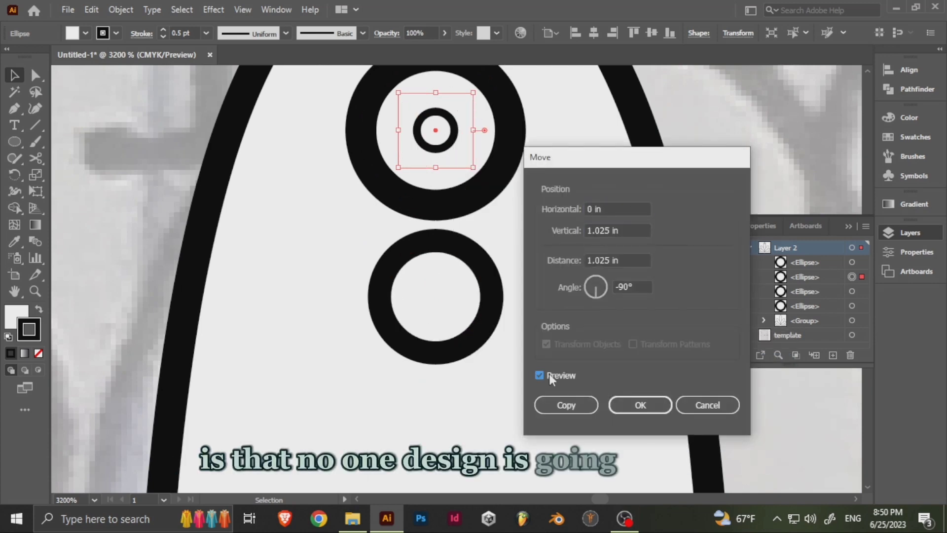
{"action": "left_click", "coordinate": [707, 405]}
- Move the two smallest circles straight down below the second circle, leaving small gaps in a vertical column
{"action": "scroll", "coordinate": [453, 131], "scroll_direction": "down", "scroll_amount": 3}
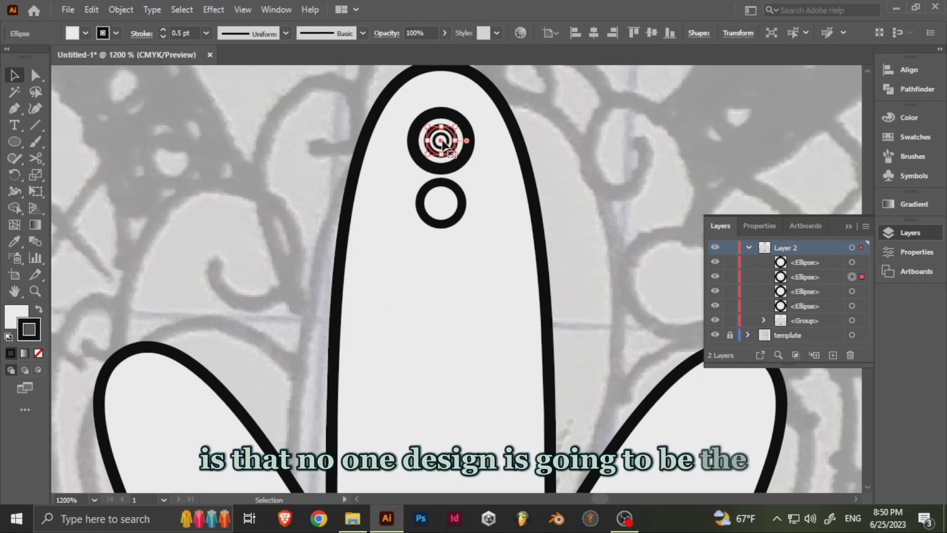
{"action": "left_click_drag", "start_coordinate": [445, 143], "coordinate": [454, 283]}
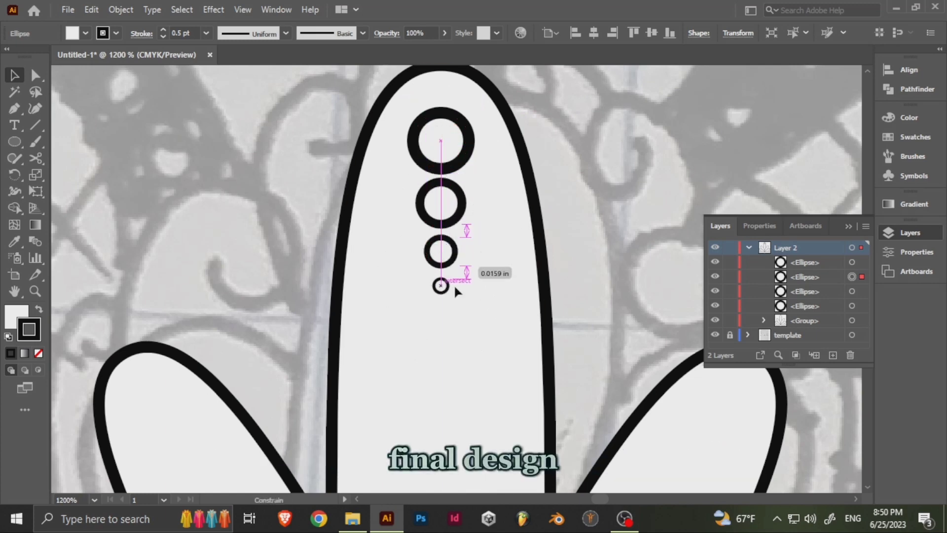
- Set the stroke of all four circles to 0.5 pt and group them
{"action": "left_click", "coordinate": [448, 148]}
{"action": "left_click", "coordinate": [448, 203], "text": "shift"}
{"action": "left_click", "coordinate": [446, 253], "text": "shift"}
{"action": "left_click", "coordinate": [443, 286], "text": "shift"}
{"action": "left_click", "coordinate": [205, 34]}
{"action": "left_click", "coordinate": [218, 96]}
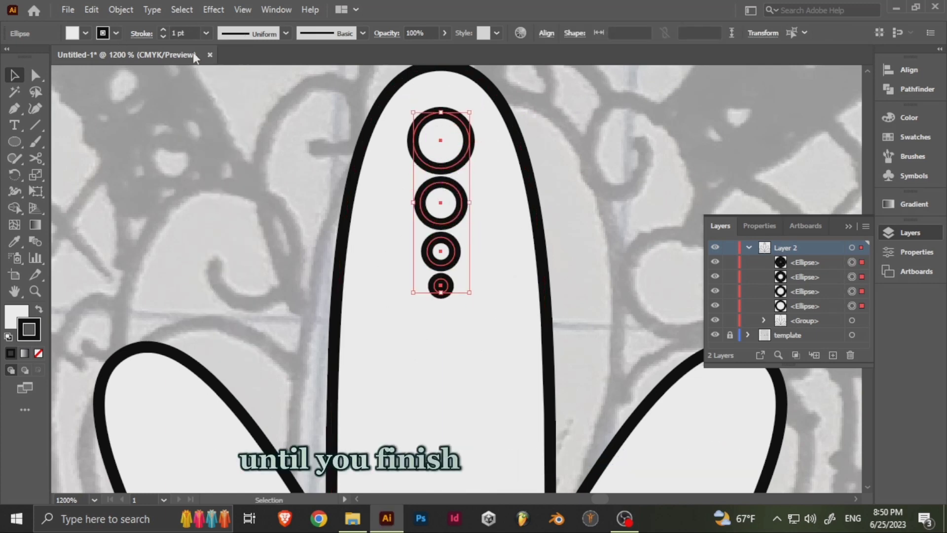
{"action": "left_click", "coordinate": [163, 36]}
{"action": "left_click", "coordinate": [163, 37]}
{"action": "key", "text": "ctrl+g"}
- Make three rotated copies of the circle group at -30° steps around the point where the petals meet
{"action": "scroll", "coordinate": [471, 209], "scroll_direction": "down", "scroll_amount": 3}
{"action": "key", "text": "r"}
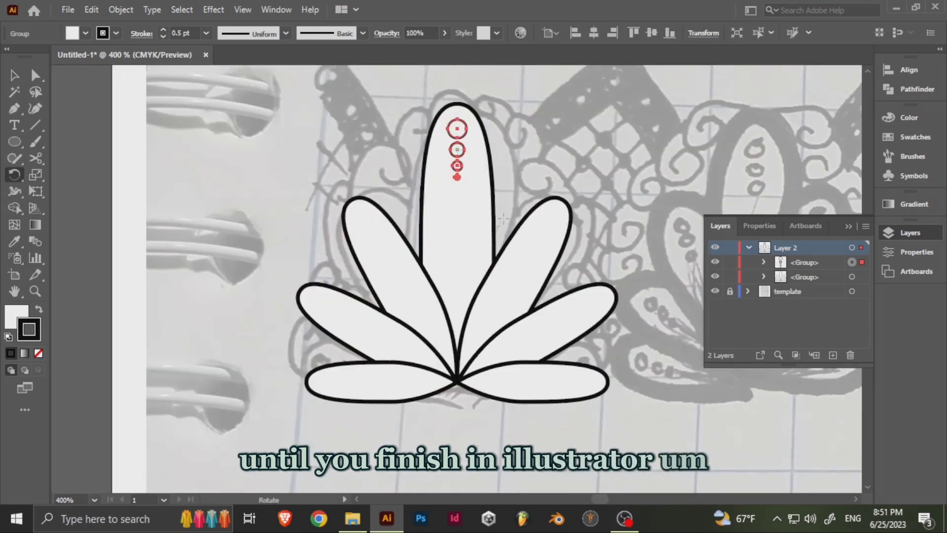
{"action": "left_click", "coordinate": [458, 381], "text": "alt"}
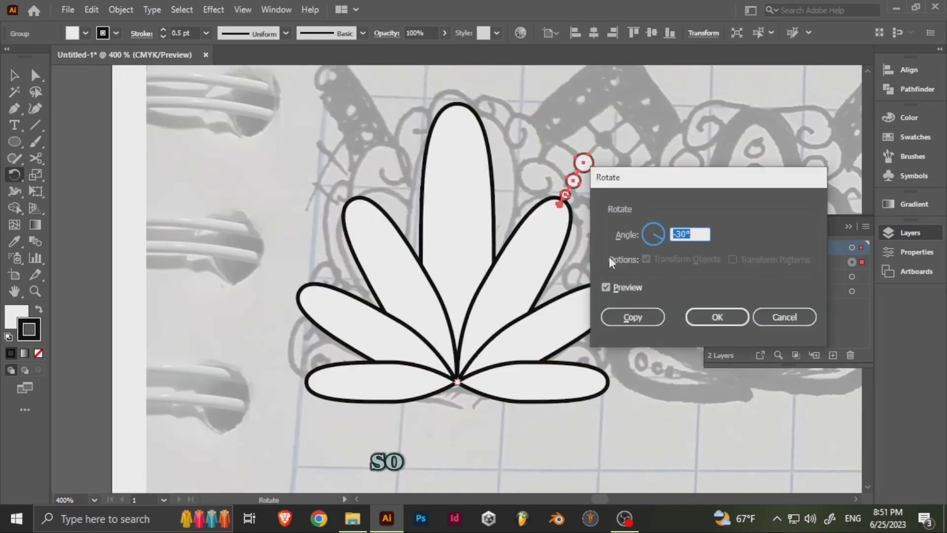
{"action": "left_click", "coordinate": [653, 320]}
{"action": "key", "text": "ctrl+d"}
{"action": "key", "text": "ctrl+d"}
- Reposition the rotated circle groups so they sit inside the petals on the right side
{"action": "left_click_drag", "start_coordinate": [654, 321], "coordinate": [558, 265]}
{"action": "key", "text": "v"}
{"action": "left_click", "coordinate": [496, 107]}
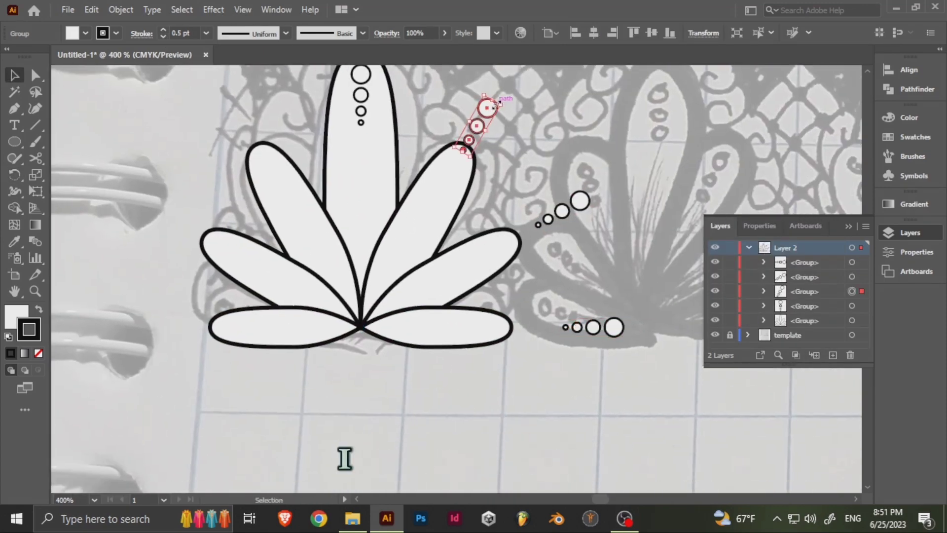
{"action": "left_click_drag", "start_coordinate": [495, 106], "coordinate": [494, 256]}
{"action": "left_click_drag", "start_coordinate": [619, 360], "coordinate": [620, 361]}
- Ungroup the petals and remove everything except the centre petal and its circle group
{"action": "right_click", "coordinate": [330, 162]}
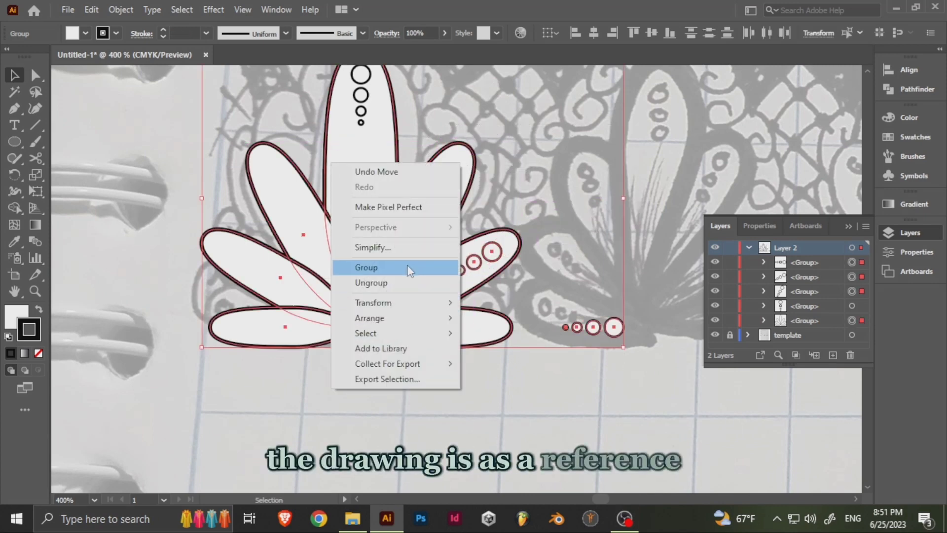
{"action": "left_click", "coordinate": [408, 282]}
{"action": "right_click", "coordinate": [402, 195]}
{"action": "left_click", "coordinate": [446, 183]}
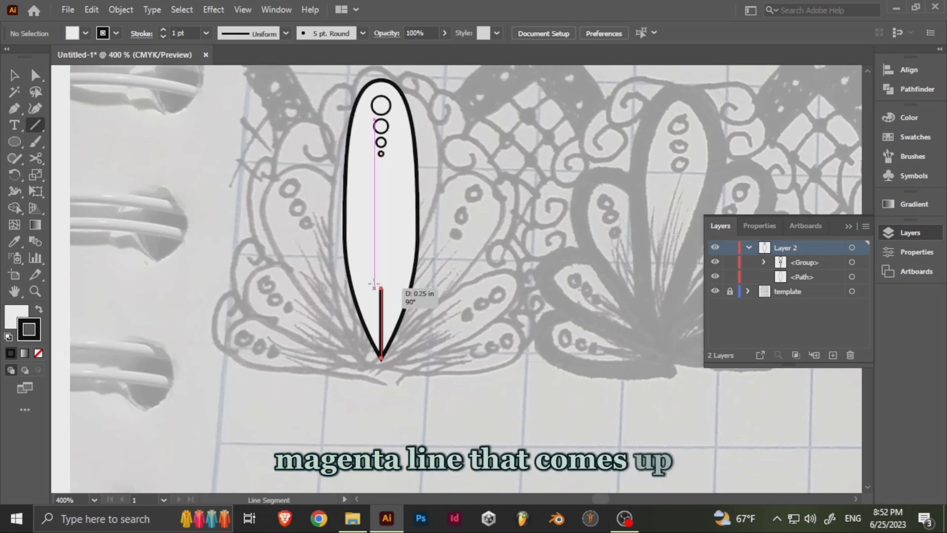
- Draw a vertical line from the petal's bottom tip up to about the petal's mid-height
{"action": "left_click_drag", "start_coordinate": [374, 285], "coordinate": [379, 220]}
{"action": "key", "text": "ctrl+equal"}
{"action": "left_click_drag", "start_coordinate": [369, 315], "coordinate": [396, 316]}
{"action": "key", "text": "ctrl+z"}
- Fan out seven copies of the line around its bottom end, each rotated a further -3°
{"action": "key", "text": "r"}
{"action": "left_click", "coordinate": [368, 450], "text": "alt"}
{"action": "type", "text": "-3"}
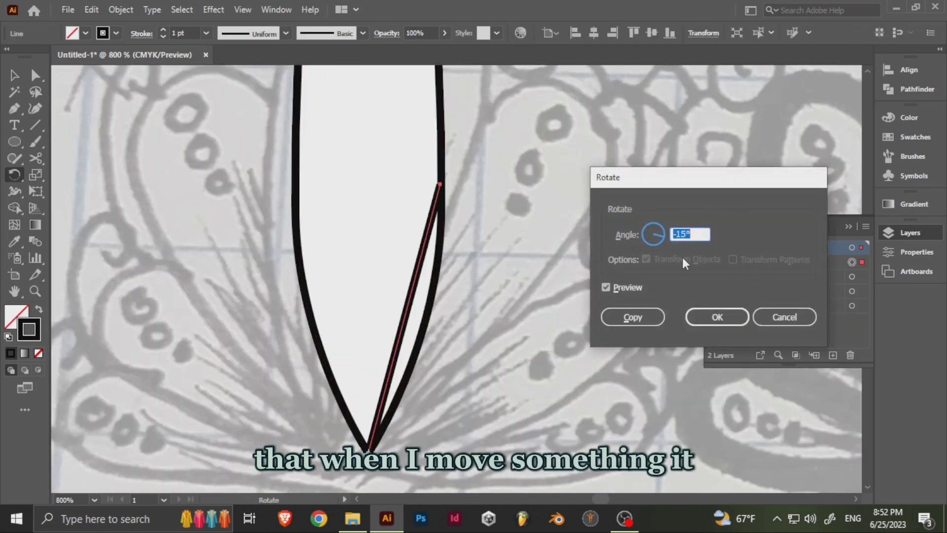
{"action": "left_click", "coordinate": [606, 288]}
{"action": "left_click", "coordinate": [633, 317]}
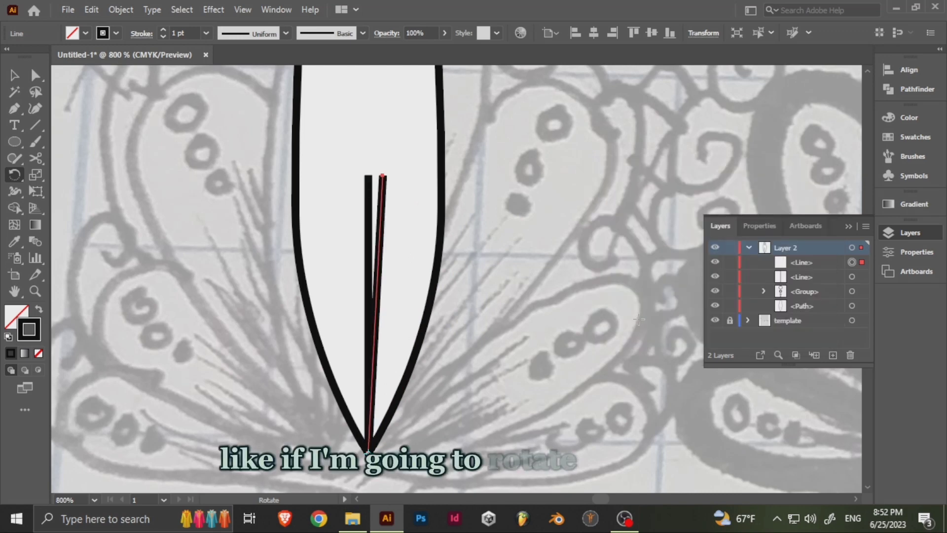
{"action": "key", "text": "ctrl+d"}
{"action": "key", "text": "ctrl+d"}
{"action": "key", "text": "ctrl+d"}
{"action": "key", "text": "ctrl+d"}
{"action": "key", "text": "ctrl+d"}
{"action": "key", "text": "ctrl+d"}
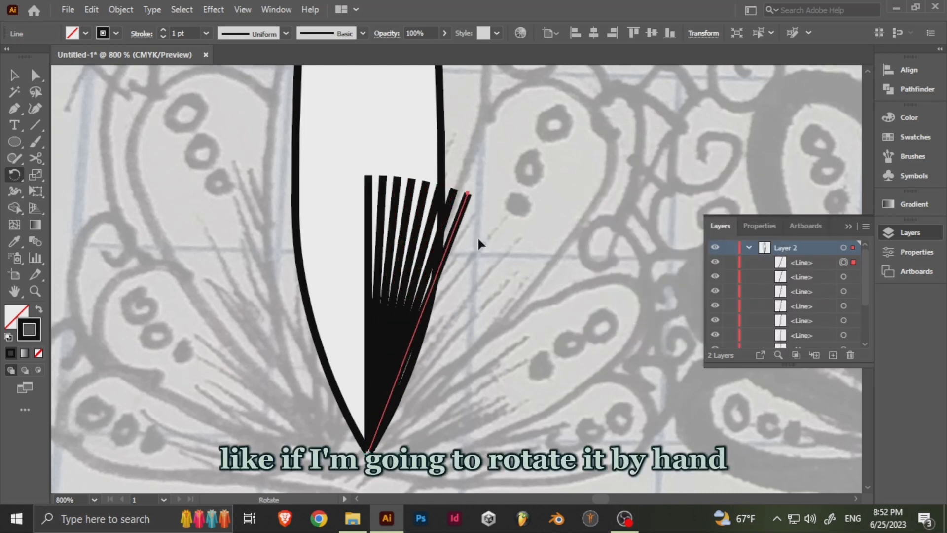
- Try to shorten the first rotated line by moving its top anchor point straight down about 0.08 in
{"action": "scroll", "coordinate": [478, 236], "scroll_direction": "up", "scroll_amount": 1}
{"action": "left_click_drag", "start_coordinate": [478, 235], "coordinate": [510, 209]}
{"action": "key", "text": "v"}
{"action": "left_click", "coordinate": [368, 119]}
{"action": "left_click", "coordinate": [370, 120]}
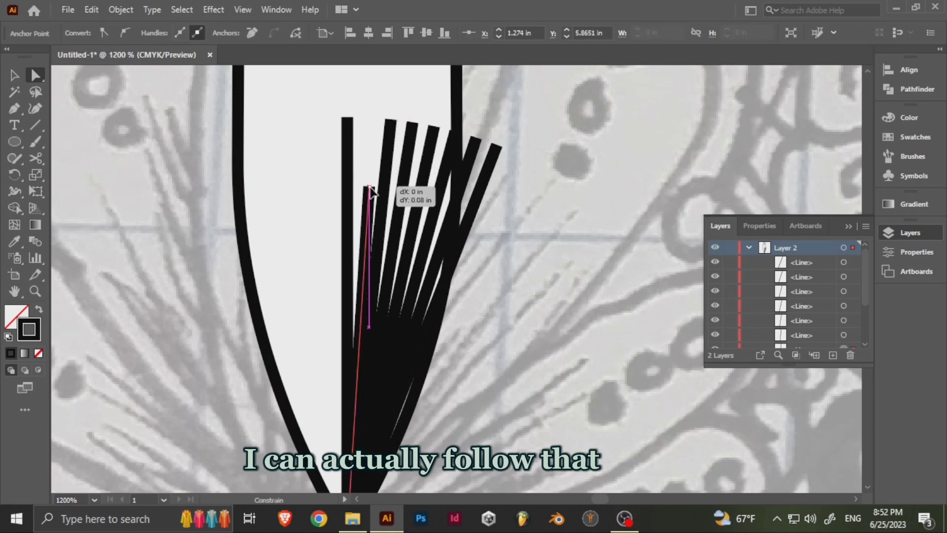
{"action": "right_click", "coordinate": [368, 139]}
{"action": "mouse_move", "coordinate": [444, 374]}
{"action": "left_click", "coordinate": [545, 440]}
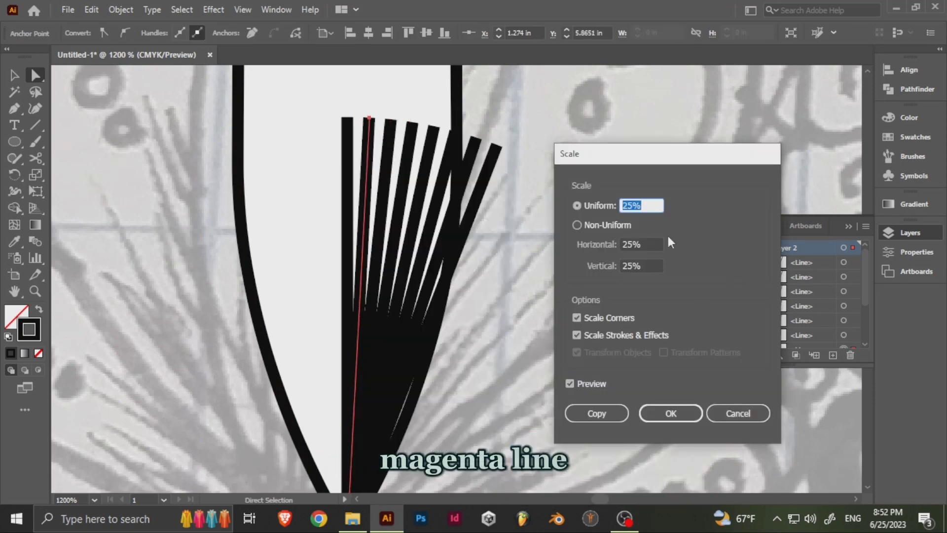
{"action": "type", "text": "75"}
{"action": "left_click", "coordinate": [570, 383]}
{"action": "left_click", "coordinate": [743, 417]}
- Shorten the rotated lines progressively along their own angles so the fan steps down inside the petal's right half
{"action": "left_click_drag", "start_coordinate": [444, 277], "coordinate": [475, 263]}
{"action": "key", "text": "v"}
{"action": "left_click_drag", "start_coordinate": [401, 104], "coordinate": [419, 161]}
{"action": "left_click", "coordinate": [424, 106]}
{"action": "key", "text": "ctrl+z"}
{"action": "left_click_drag", "start_coordinate": [444, 111], "coordinate": [433, 183]}
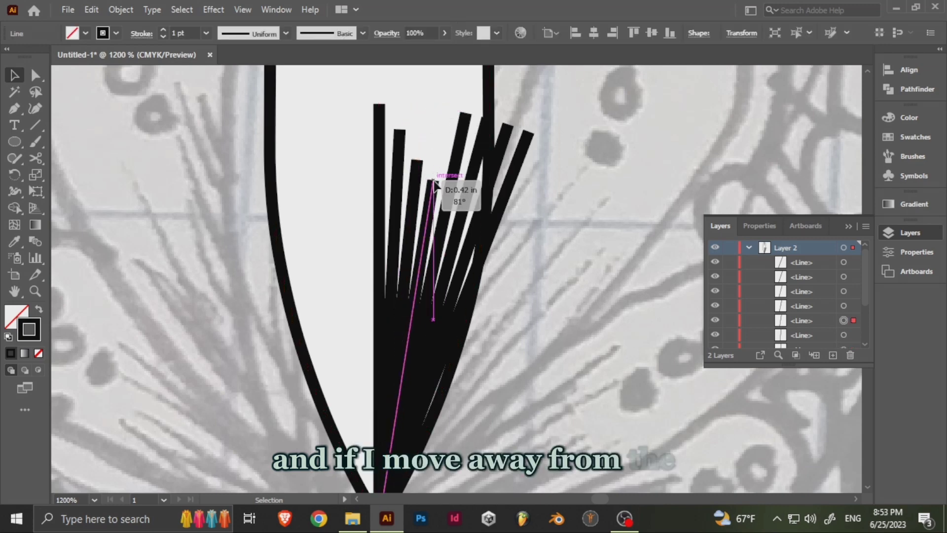
{"action": "left_click_drag", "start_coordinate": [466, 115], "coordinate": [463, 263]}
{"action": "left_click_drag", "start_coordinate": [504, 266], "coordinate": [447, 228]}
{"action": "left_click", "coordinate": [474, 148]}
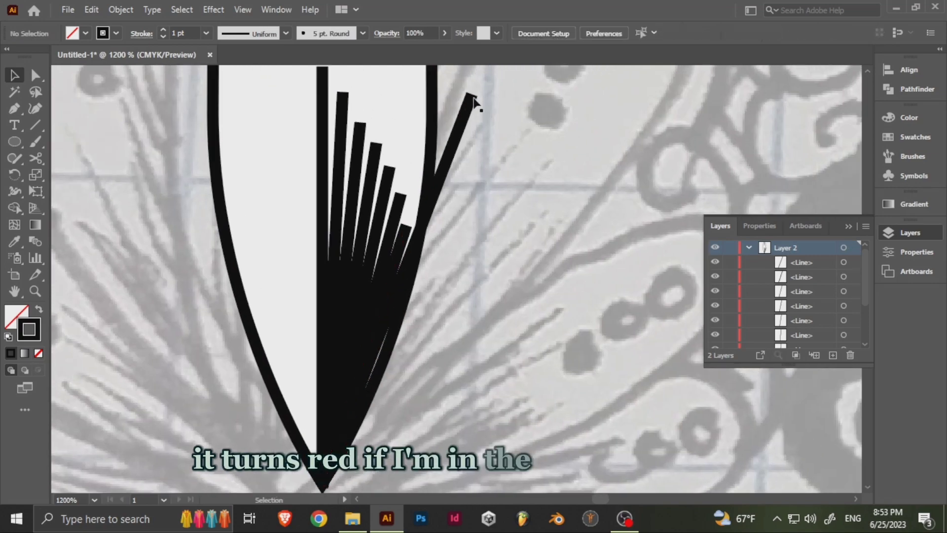
{"action": "left_click_drag", "start_coordinate": [470, 95], "coordinate": [409, 263]}
- Give all eight fan lines a 0.5 pt stroke with a width profile tapered at both ends
{"action": "left_click_drag", "start_coordinate": [409, 264], "coordinate": [466, 395]}
{"action": "left_click", "coordinate": [461, 366], "text": "shift"}
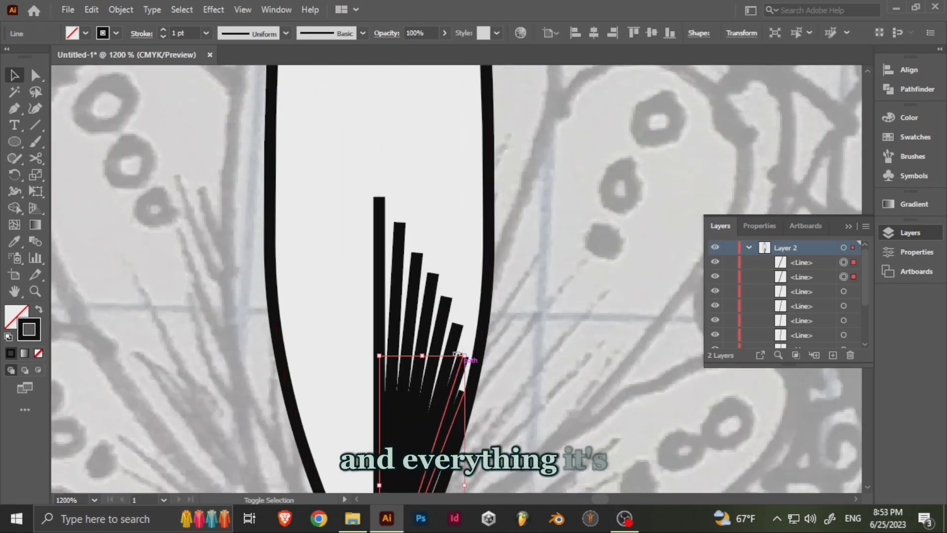
{"action": "left_click", "coordinate": [456, 332], "text": "shift"}
{"action": "left_click", "coordinate": [446, 304], "text": "shift"}
{"action": "left_click", "coordinate": [433, 279], "text": "shift"}
{"action": "left_click", "coordinate": [418, 259], "text": "shift"}
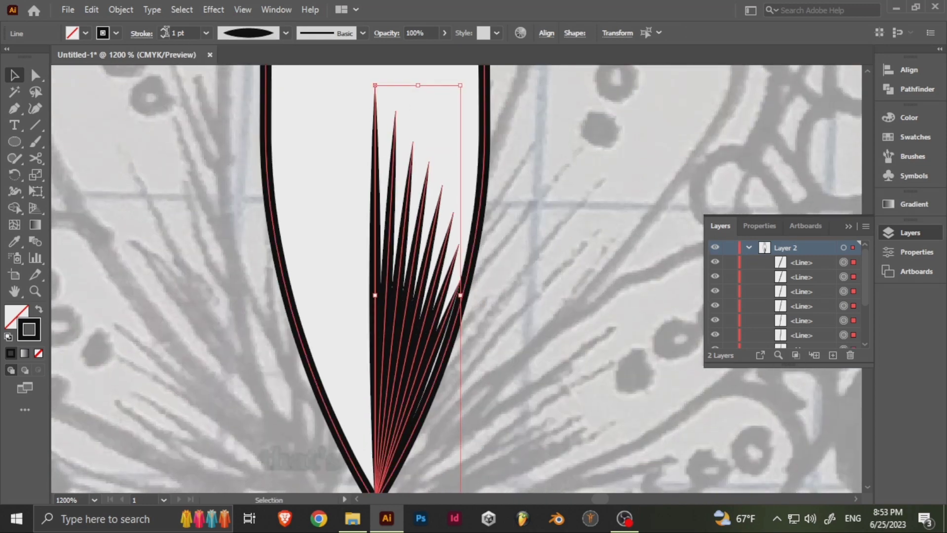
{"action": "left_click", "coordinate": [163, 37]}
{"action": "left_click", "coordinate": [390, 170]}
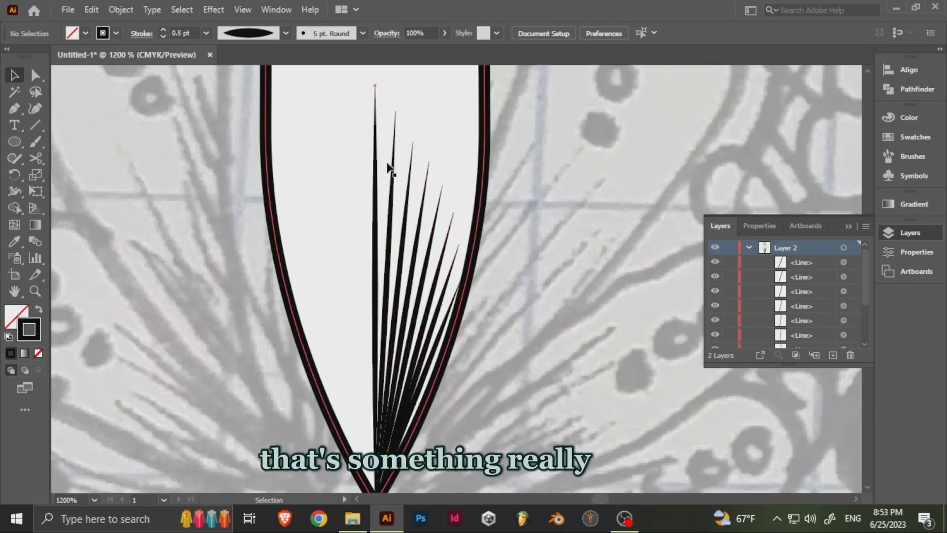
- Reflect a copy of the seven slanted lines across the vertical axis and move it to the left of the centre line
{"action": "left_click", "coordinate": [392, 172]}
{"action": "left_click", "coordinate": [408, 178], "text": "shift"}
{"action": "left_click", "coordinate": [421, 217], "text": "shift"}
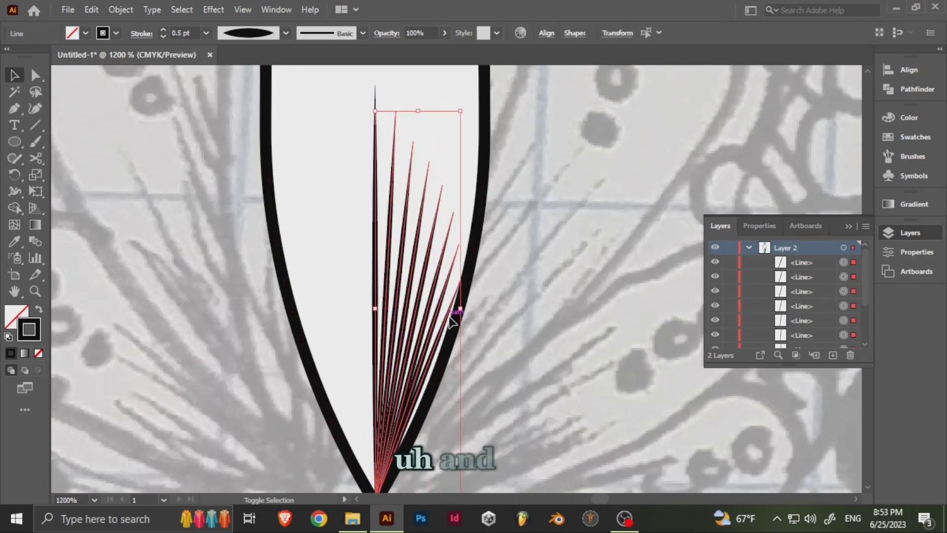
{"action": "right_click", "coordinate": [435, 273]}
{"action": "mouse_move", "coordinate": [493, 414]}
{"action": "left_click", "coordinate": [652, 346]}
{"action": "left_click", "coordinate": [487, 345]}
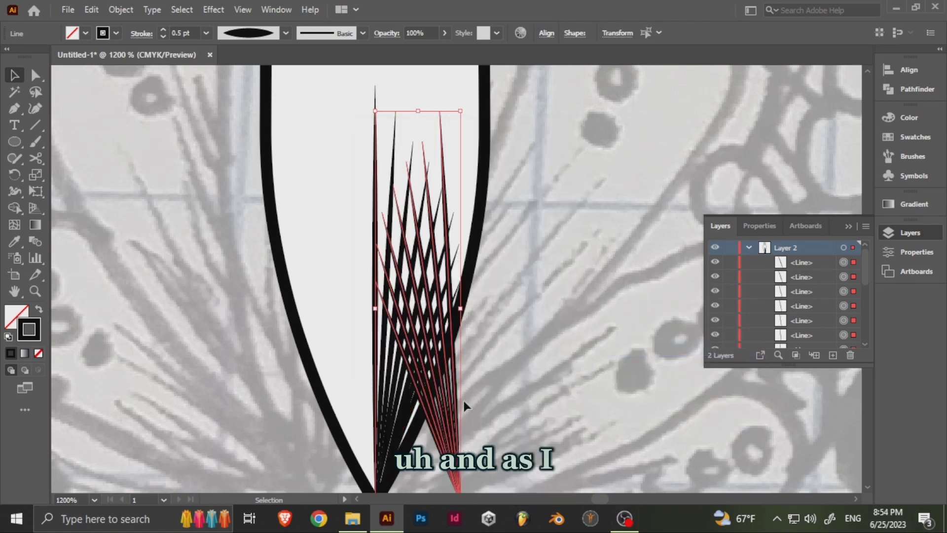
{"action": "left_click_drag", "start_coordinate": [464, 402], "coordinate": [379, 338]}
- Select all the fan lines on both sides, including the centre line, and group them
{"action": "left_click_drag", "start_coordinate": [505, 288], "coordinate": [526, 384]}
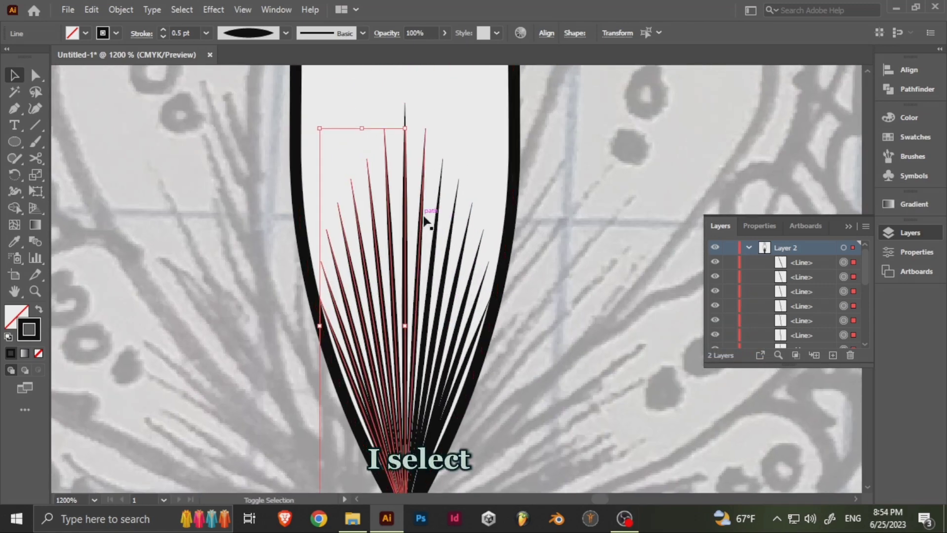
{"action": "left_click", "coordinate": [424, 217], "text": "shift"}
{"action": "left_click", "coordinate": [476, 338], "text": "shift"}
{"action": "left_click", "coordinate": [467, 286], "text": "shift"}
{"action": "left_click", "coordinate": [475, 297], "text": "shift"}
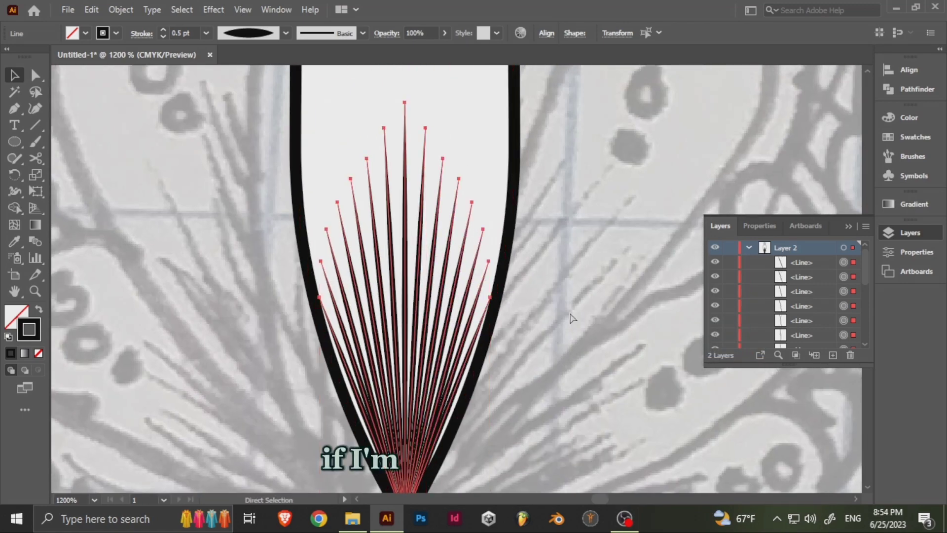
{"action": "key", "text": "ctrl+g"}
- Group the petal outline, the circle group and the line fan into one object
{"action": "left_click_drag", "start_coordinate": [439, 69], "coordinate": [472, 447]}
{"action": "left_click", "coordinate": [453, 239]}
{"action": "left_click", "coordinate": [492, 247]}
{"action": "key", "text": "ctrl+minus"}
{"action": "key", "text": "ctrl+minus"}
{"action": "key", "text": "ctrl+minus"}
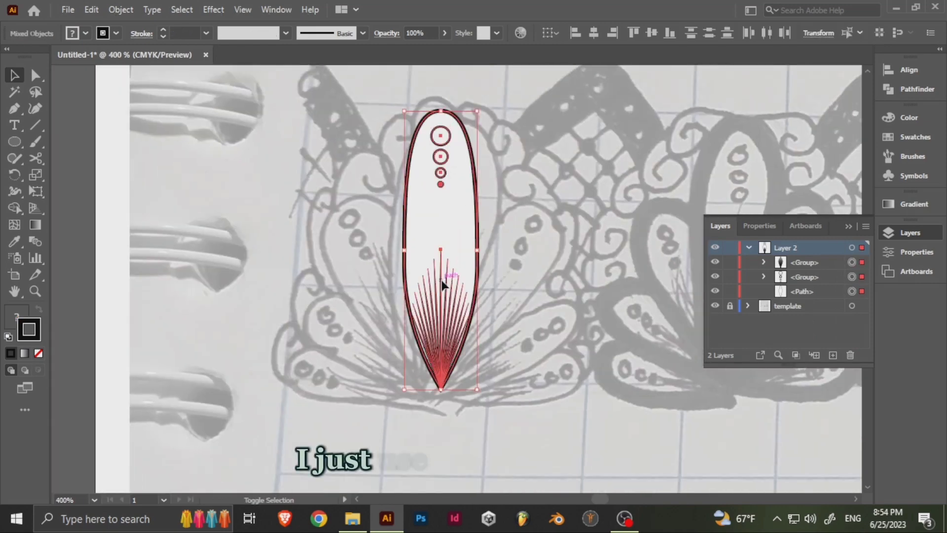
{"action": "key", "text": "ctrl+g"}
{"action": "right_click", "coordinate": [459, 218]}
{"action": "mouse_move", "coordinate": [535, 372]}
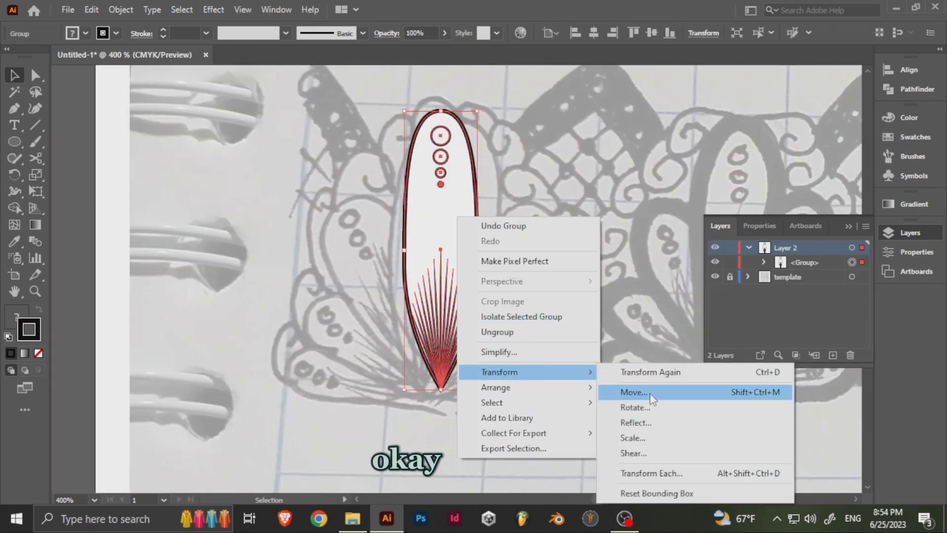
{"action": "left_click", "coordinate": [642, 408]}
{"action": "type", "text": "30"}
{"action": "left_click", "coordinate": [620, 288]}
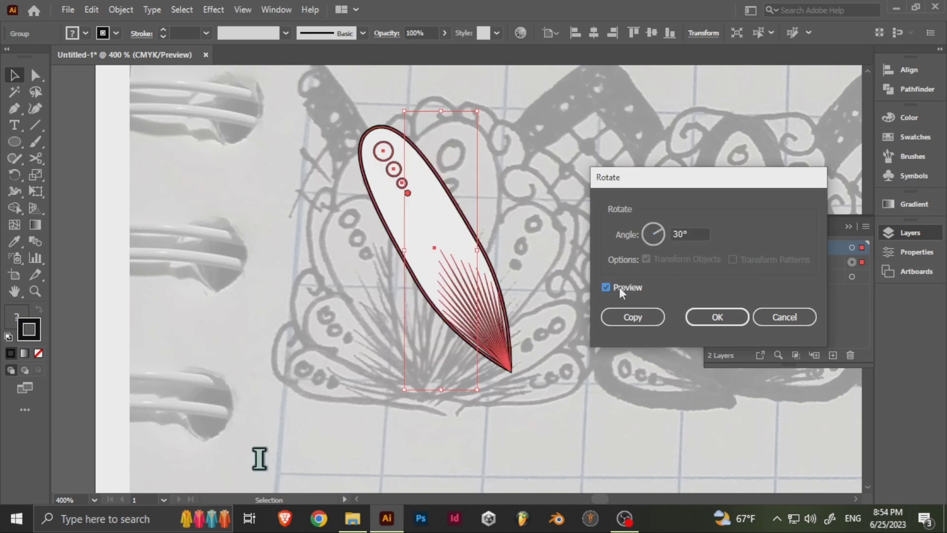
{"action": "key", "text": "Escape"}
- Rotate a copy of the petal by -30° about its bottom tip and repeat that twice, down to a horizontal petal
{"action": "key", "text": "r"}
{"action": "left_click", "coordinate": [441, 388], "text": "alt"}
{"action": "type", "text": "30"}
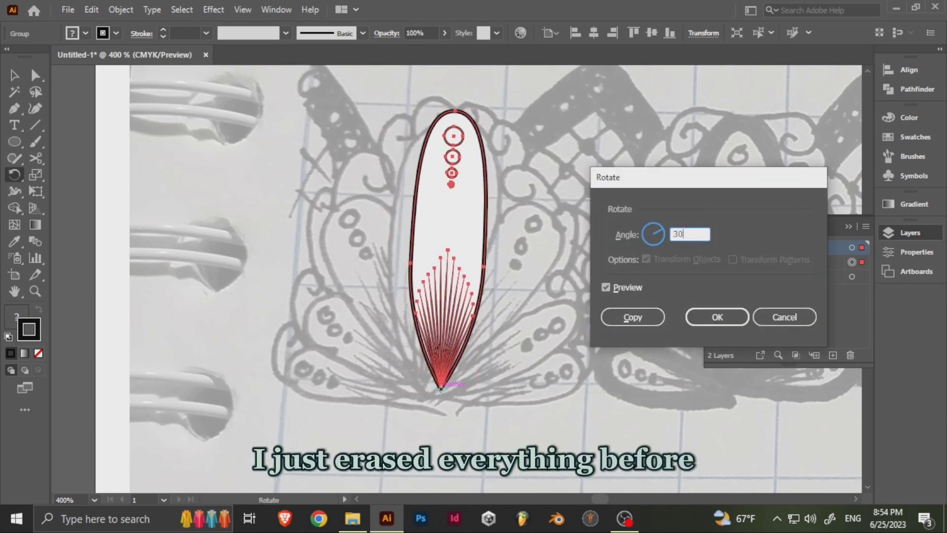
{"action": "left_click", "coordinate": [616, 289]}
{"action": "left_click", "coordinate": [675, 234]}
{"action": "type", "text": "-30"}
{"action": "left_click", "coordinate": [632, 292]}
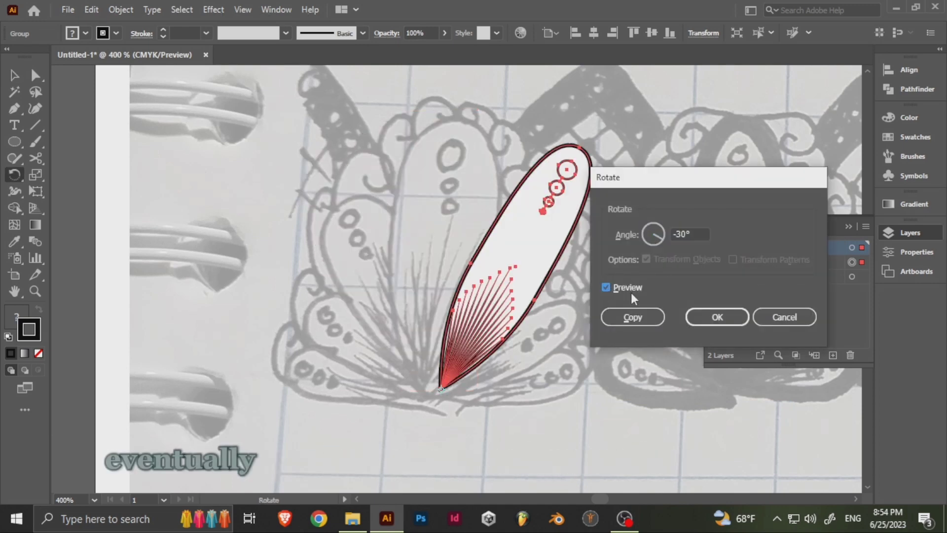
{"action": "left_click", "coordinate": [633, 317]}
{"action": "key", "text": "ctrl+d"}
{"action": "key", "text": "ctrl+d"}
- Scale down the rotated petals, making the horizontal one the smallest while keeping their tips at the shared base point
{"action": "key", "text": "v"}
{"action": "left_click_drag", "start_coordinate": [646, 394], "coordinate": [493, 347]}
{"action": "left_click_drag", "start_coordinate": [568, 341], "coordinate": [436, 341]}
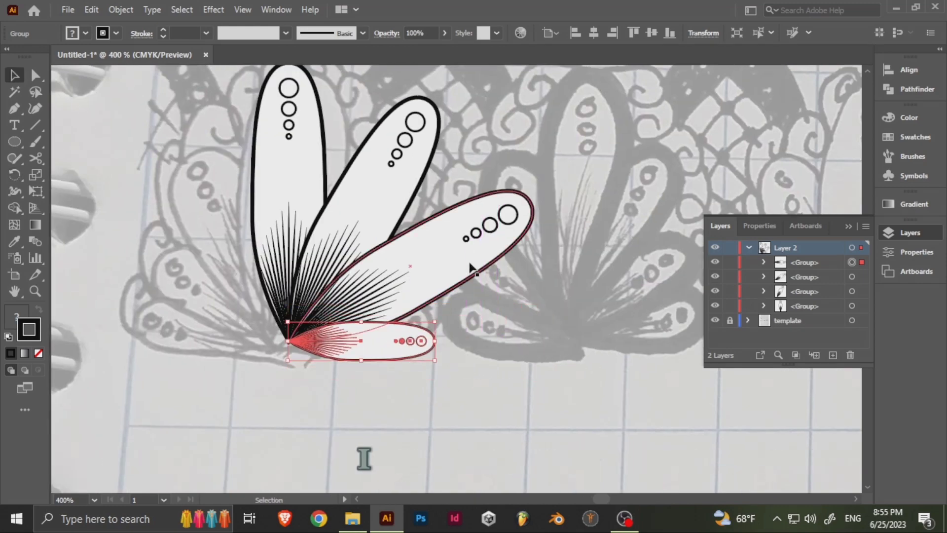
{"action": "left_click", "coordinate": [469, 268]}
{"action": "left_click_drag", "start_coordinate": [534, 190], "coordinate": [495, 212]}
- Reflect a copy of the three rotated petals across the vertical axis and move it to the left of the centre petal
{"action": "left_click", "coordinate": [481, 340], "text": "shift"}
{"action": "left_click", "coordinate": [482, 384], "text": "shift"}
{"action": "right_click", "coordinate": [482, 386]}
{"action": "mouse_move", "coordinate": [548, 299]}
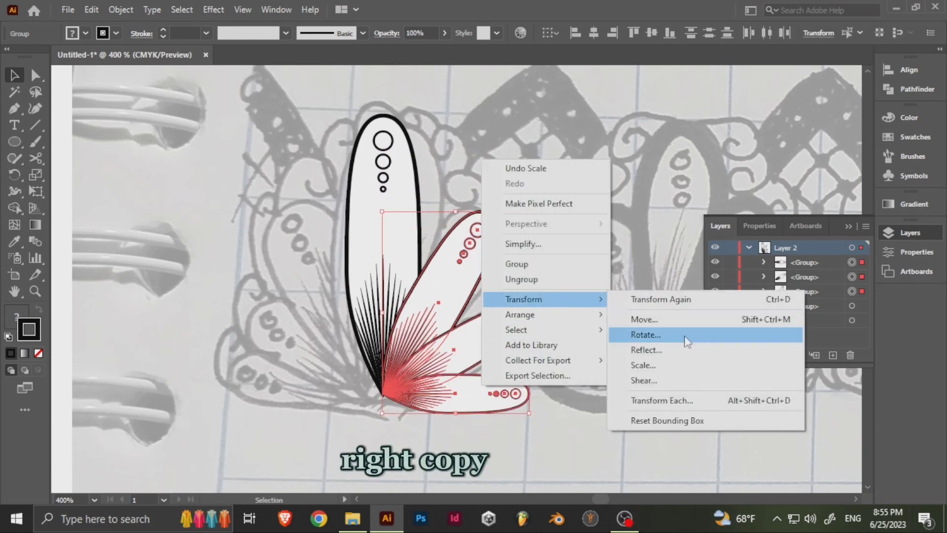
{"action": "left_click", "coordinate": [685, 336]}
{"action": "left_click", "coordinate": [791, 314]}
{"action": "right_click", "coordinate": [481, 337]}
{"action": "mouse_move", "coordinate": [565, 249]}
{"action": "left_click", "coordinate": [636, 301]}
{"action": "left_click", "coordinate": [398, 345]}
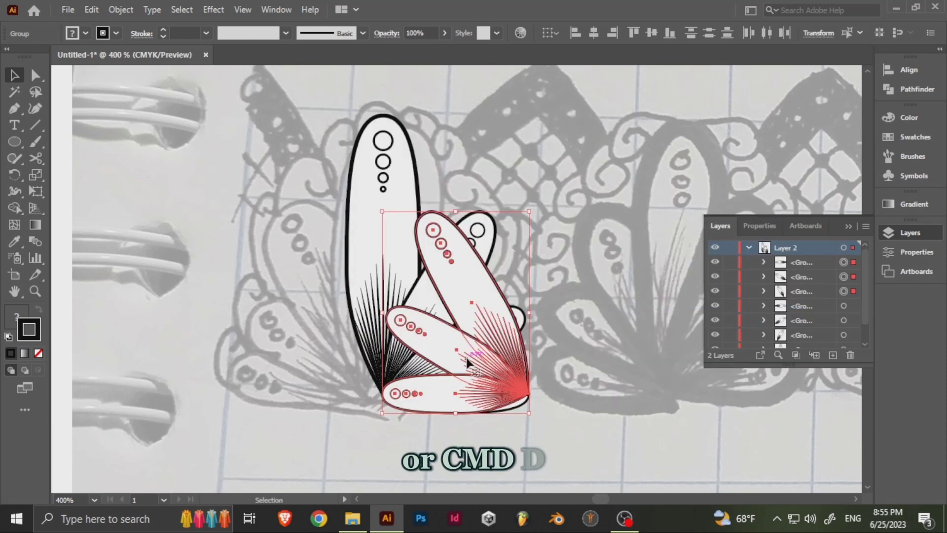
{"action": "left_click_drag", "start_coordinate": [470, 364], "coordinate": [328, 358]}
- Group all seven petals into one motif and place a copy of it to the right over the next repeat of the template
{"action": "left_click_drag", "start_coordinate": [243, 156], "coordinate": [552, 408]}
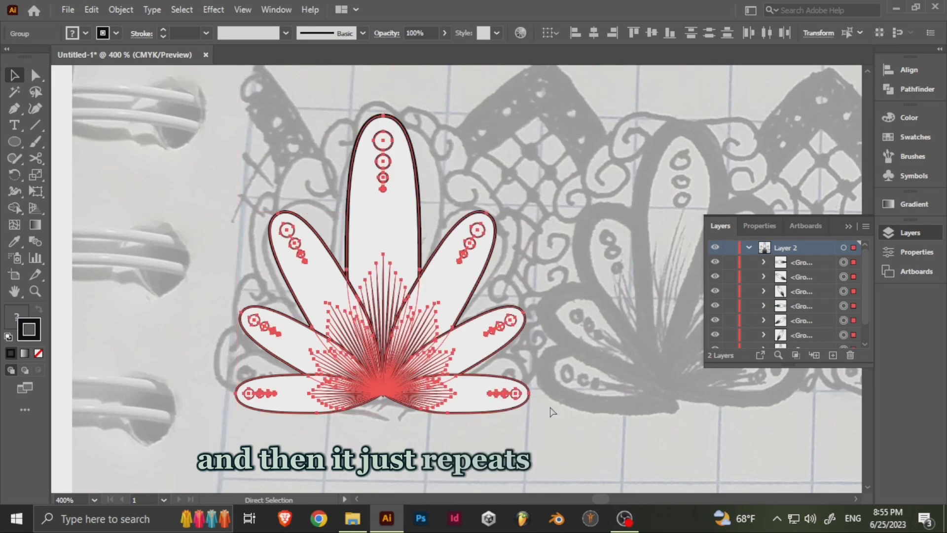
{"action": "key", "text": "ctrl+g"}
{"action": "left_click_drag", "start_coordinate": [513, 238], "coordinate": [530, 291]}
{"action": "left_click", "coordinate": [516, 225]}
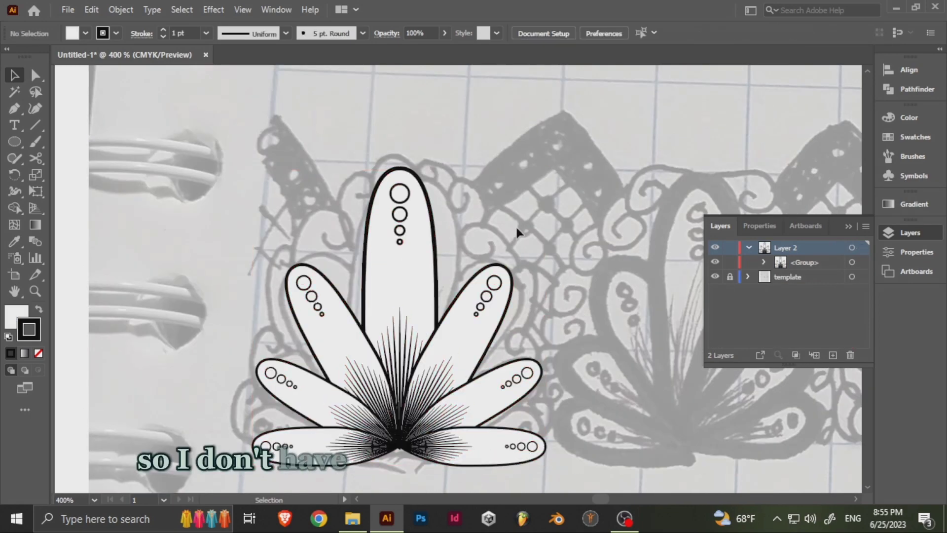
{"action": "left_click_drag", "start_coordinate": [516, 225], "coordinate": [357, 161]}
{"action": "left_click_drag", "start_coordinate": [313, 296], "coordinate": [564, 330]}
{"action": "left_click_drag", "start_coordinate": [381, 170], "coordinate": [463, 213]}
{"action": "left_click", "coordinate": [422, 218]}
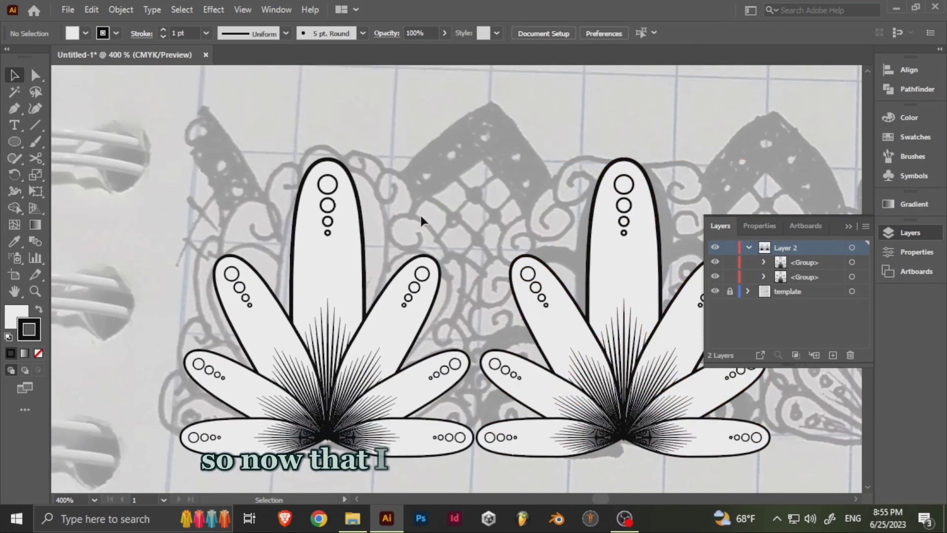
- Try to paint a curl beside the lower right petals with the 5 pt. Flat brush, and undo it
{"action": "left_click", "coordinate": [35, 141]}
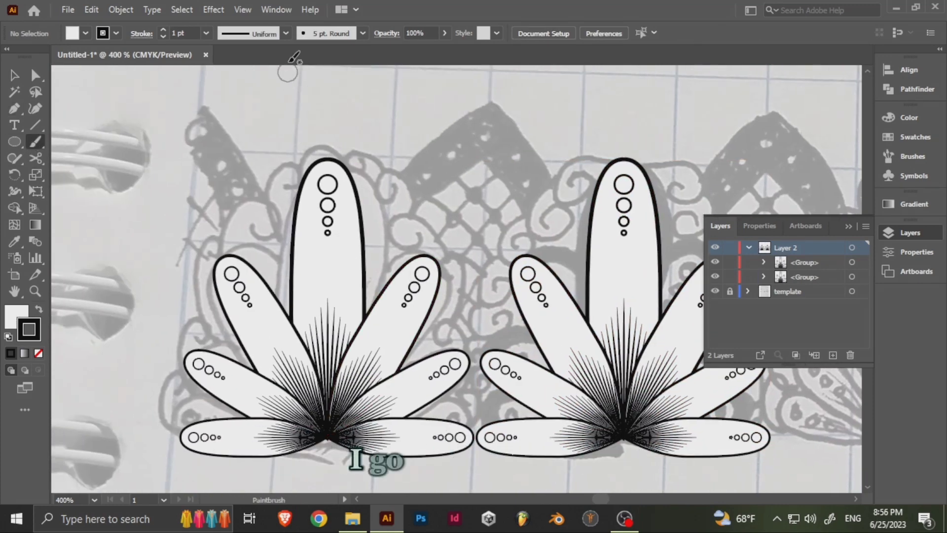
{"action": "left_click", "coordinate": [363, 33]}
{"action": "left_click", "coordinate": [331, 71]}
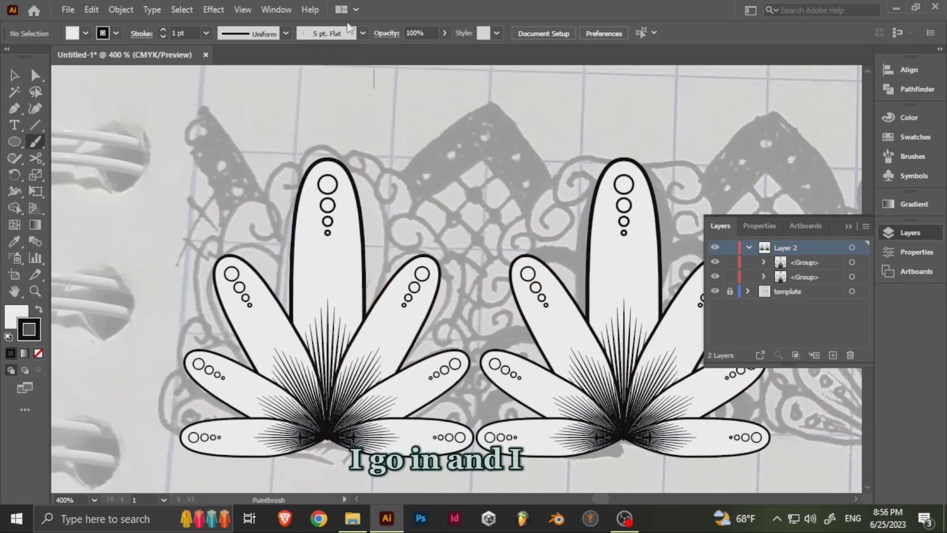
{"action": "left_click", "coordinate": [349, 30]}
{"action": "left_click", "coordinate": [249, 77]}
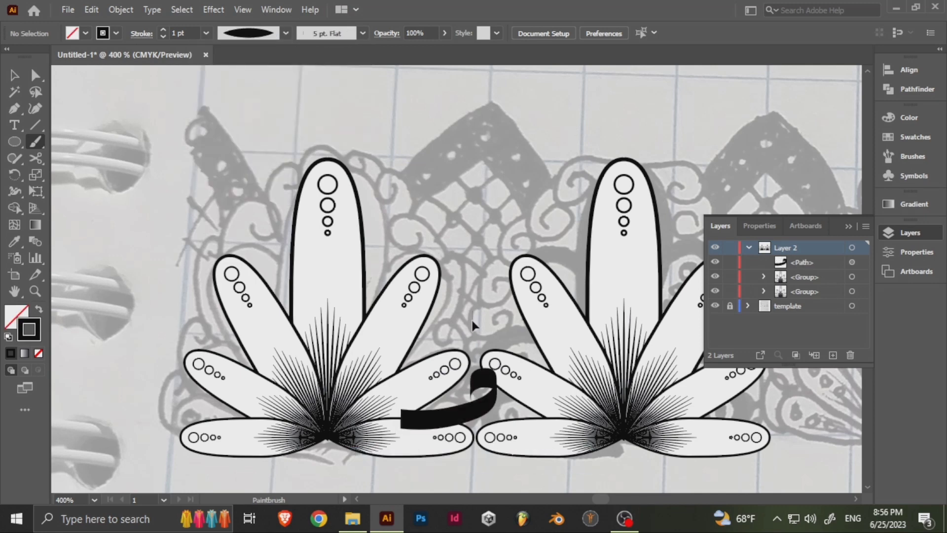
{"action": "key", "text": "ctrl+z"}
- Try a curl painted with the 3 pt. Oval brush and a 0.5 pt stroke between the two lower right petals, and delete it
{"action": "left_click", "coordinate": [343, 34]}
{"action": "left_click", "coordinate": [384, 197]}
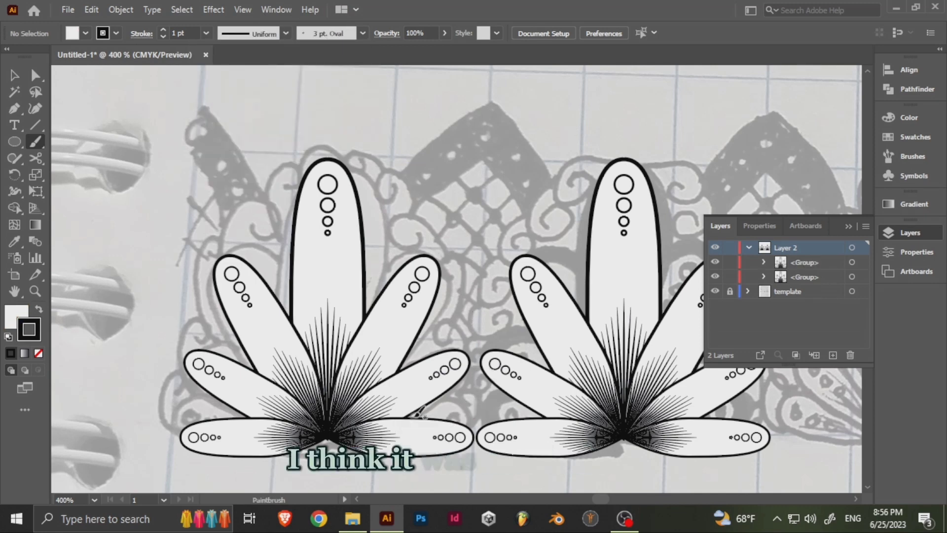
{"action": "key", "text": "v"}
{"action": "left_click", "coordinate": [472, 401]}
{"action": "left_click", "coordinate": [162, 37]}
{"action": "left_click", "coordinate": [162, 37]}
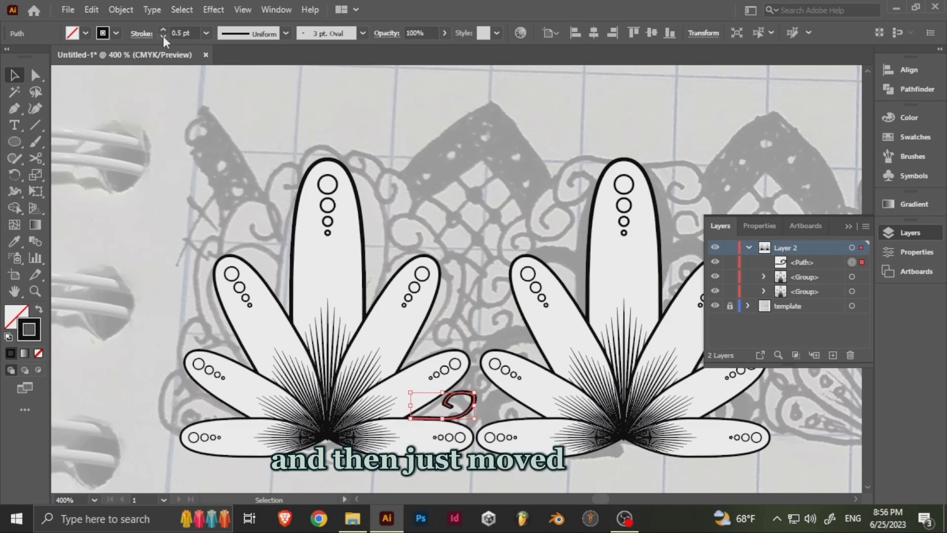
{"action": "scroll", "coordinate": [465, 406], "scroll_direction": "up", "scroll_amount": 3}
{"action": "key", "text": "Delete"}
- Draw an open, inward-turning spiral of straight segments with the Pen tool, starting where the two lower right petals meet
{"action": "left_click", "coordinate": [14, 109]}
{"action": "left_click", "coordinate": [494, 413]}
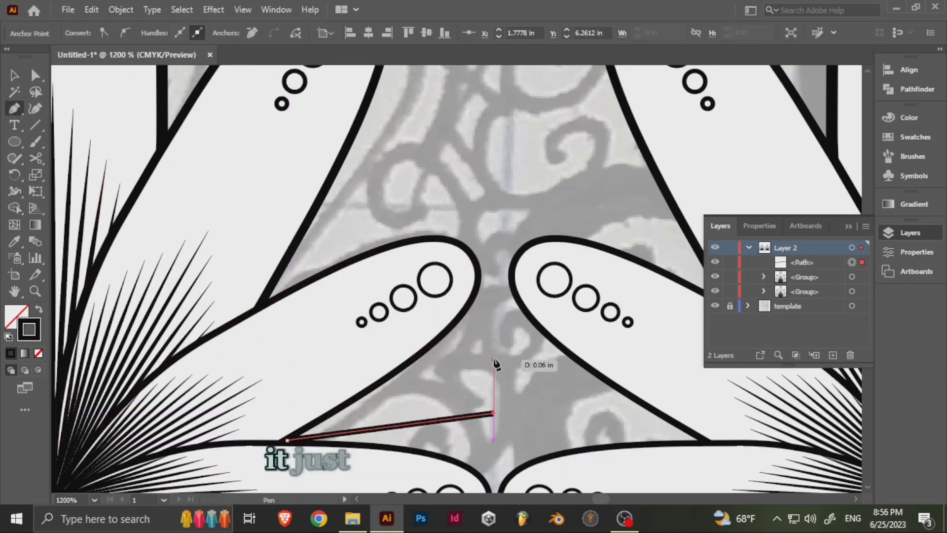
{"action": "left_click", "coordinate": [494, 354]}
{"action": "left_click", "coordinate": [419, 369]}
{"action": "left_click", "coordinate": [425, 400]}
{"action": "left_click", "coordinate": [458, 386]}
- Convert the spiral's corner anchors to smooth points and give its stroke a width profile tapered at both ends
{"action": "key", "text": "ctrl"}
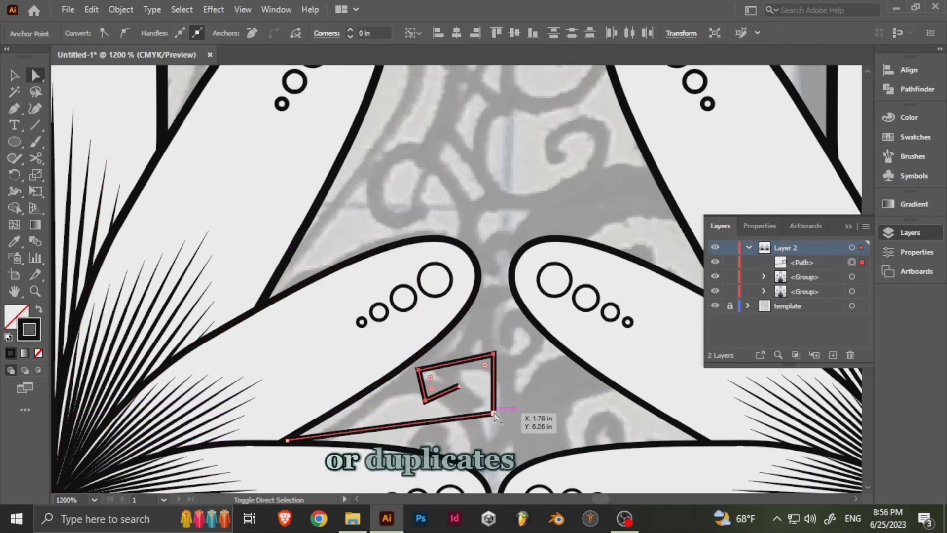
{"action": "left_click", "coordinate": [125, 33]}
{"action": "left_click", "coordinate": [460, 386]}
{"action": "left_click", "coordinate": [128, 33]}
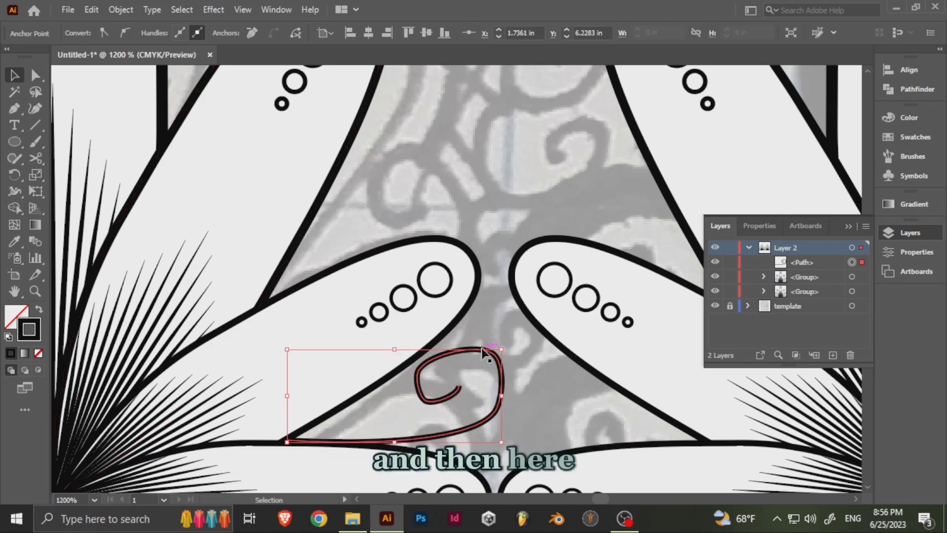
{"action": "left_click", "coordinate": [259, 32]}
{"action": "left_click", "coordinate": [256, 74]}
{"action": "left_click_drag", "start_coordinate": [492, 356], "coordinate": [406, 300]}
{"action": "key", "text": "a"}
{"action": "left_click", "coordinate": [408, 298]}
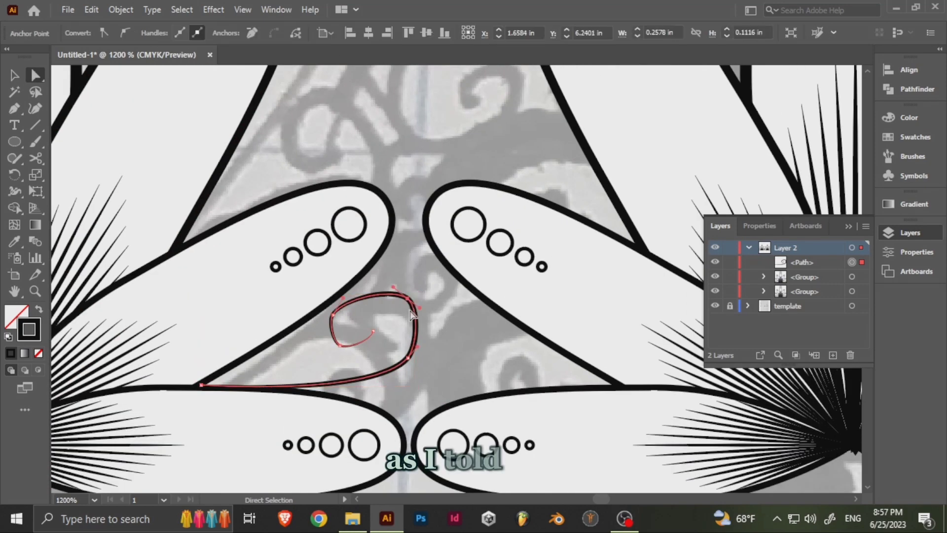
{"action": "left_click", "coordinate": [428, 318]}
- Try to rotate the curl itself about the petals' shared base point, and undo the rotation
{"action": "key", "text": "v"}
{"action": "left_click", "coordinate": [417, 319]}
{"action": "left_click_drag", "start_coordinate": [298, 283], "coordinate": [573, 285]}
{"action": "scroll", "coordinate": [434, 271], "scroll_direction": "down", "scroll_amount": 1}
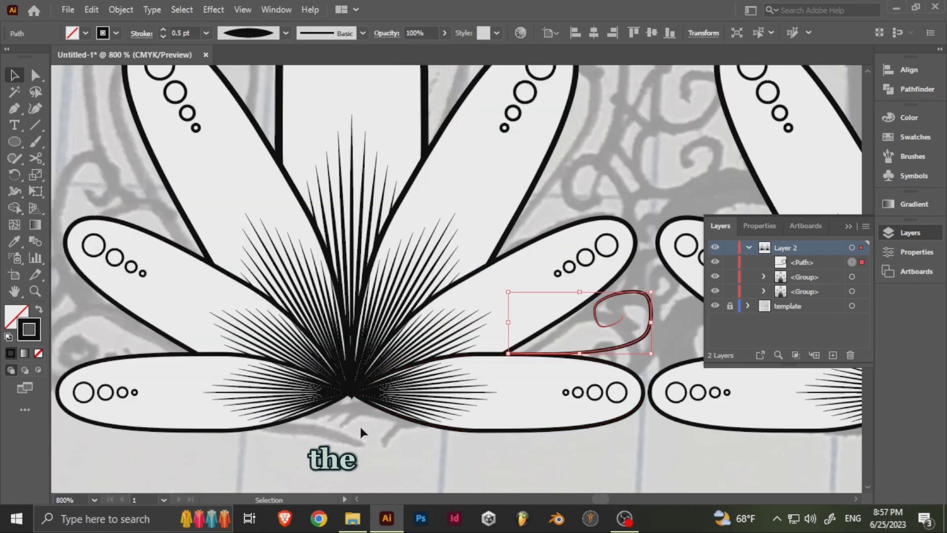
{"action": "left_click", "coordinate": [352, 393], "text": "alt"}
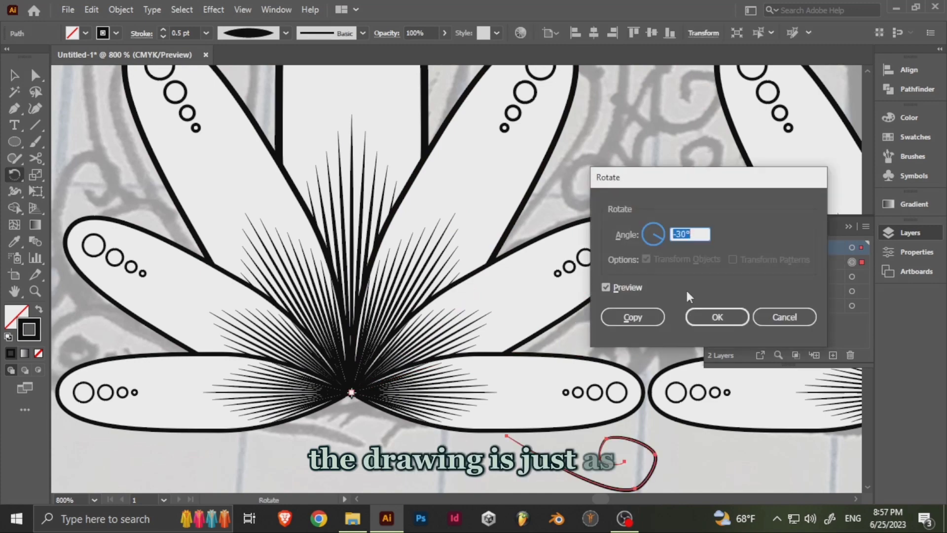
{"action": "left_click", "coordinate": [628, 289]}
{"action": "left_click", "coordinate": [717, 317]}
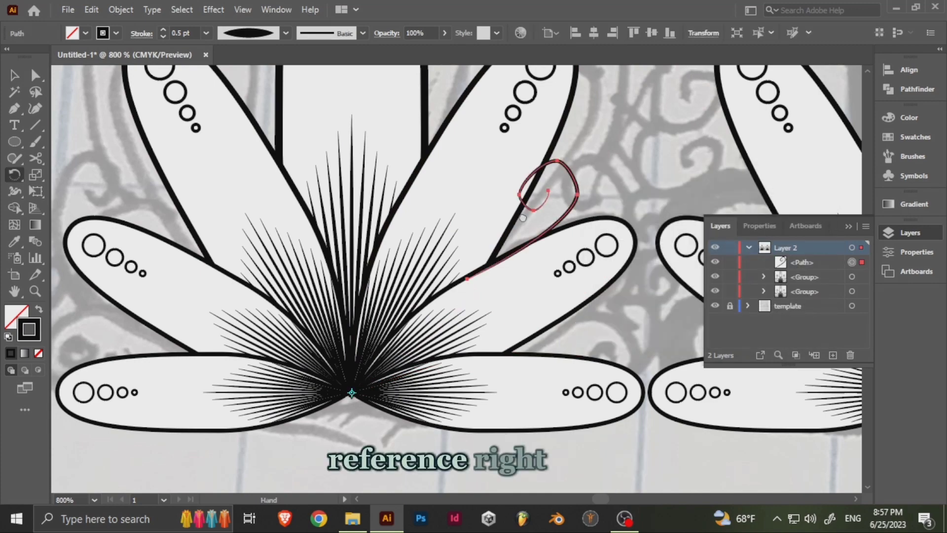
{"action": "left_click_drag", "start_coordinate": [539, 212], "coordinate": [465, 272]}
{"action": "key", "text": "ctrl+z"}
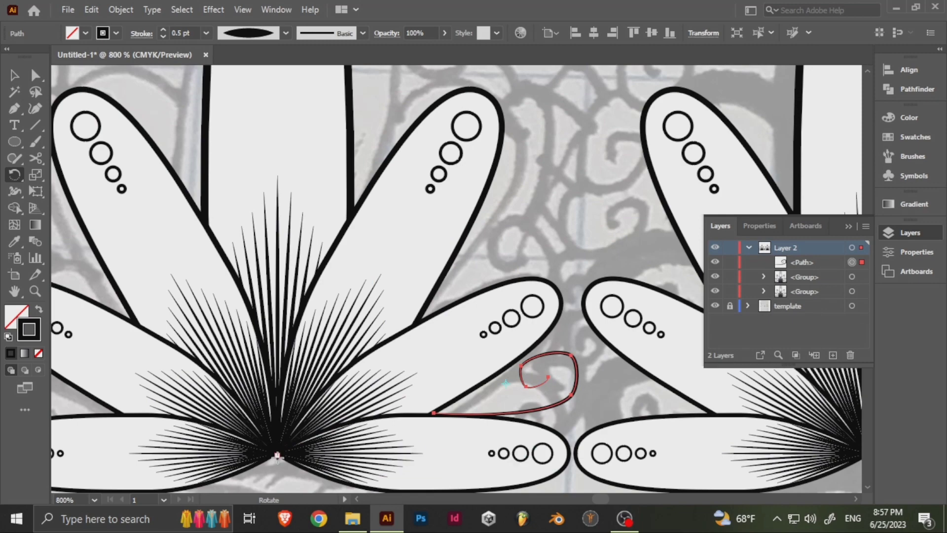
- Rotate copies of the curl about the petals' shared base point into the gaps above, and undo the last copy
{"action": "left_click", "coordinate": [278, 456], "text": "alt"}
{"action": "left_click", "coordinate": [633, 318]}
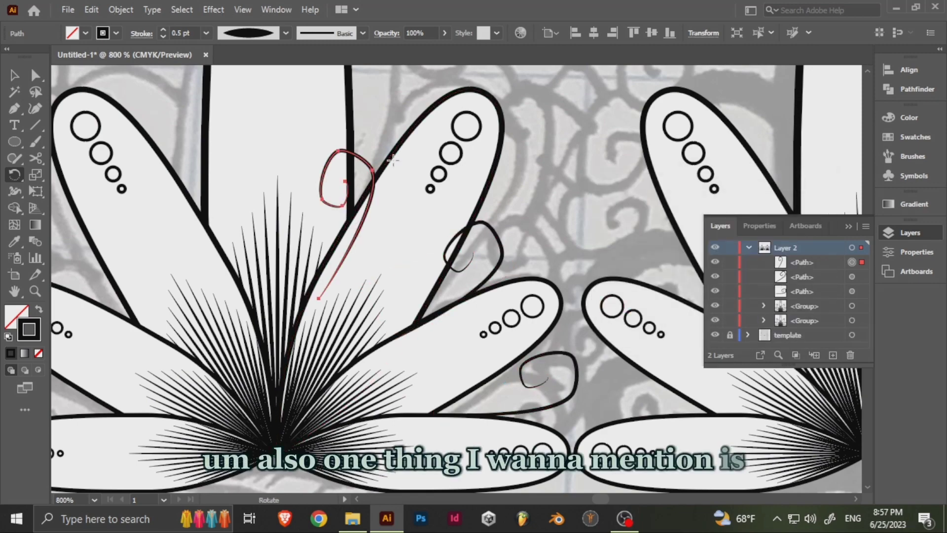
{"action": "key", "text": "v"}
{"action": "left_click", "coordinate": [393, 160]}
{"action": "left_click_drag", "start_coordinate": [370, 92], "coordinate": [442, 197]}
{"action": "key", "text": "ctrl+z"}
- Repeat the rotated copy of the curl for the gap between the centre petal and its right neighbour
{"action": "left_click", "coordinate": [576, 308]}
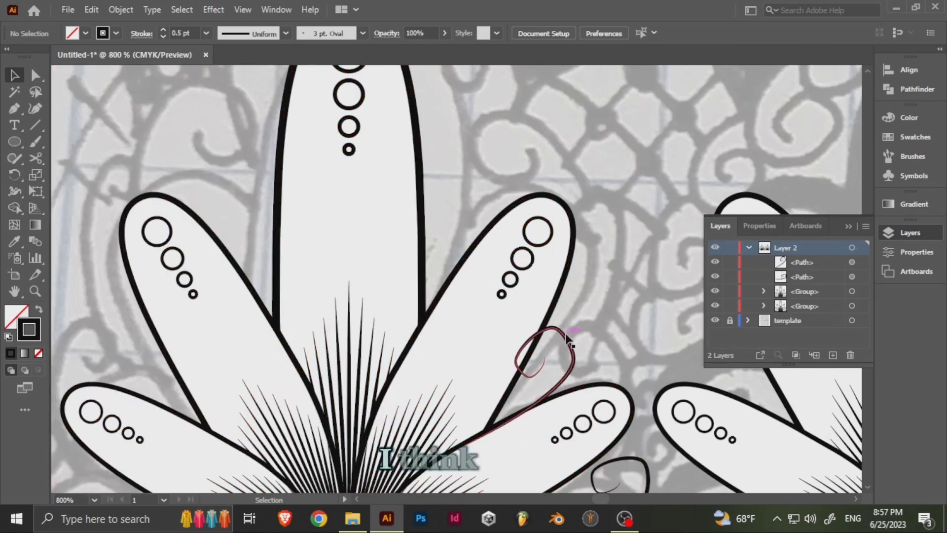
{"action": "left_click", "coordinate": [568, 338]}
{"action": "key", "text": "ctrl+d"}
{"action": "key", "text": "ctrl+d"}
{"action": "left_click_drag", "start_coordinate": [460, 386], "coordinate": [547, 199]}
{"action": "key", "text": "ctrl+z"}
{"action": "key", "text": "ctrl+z"}
{"action": "key", "text": "ctrl+z"}
{"action": "key", "text": "ctrl+shift+z"}
{"action": "key", "text": "ctrl+shift+z"}
- Move the two curl copies outward so they sit in the gaps between the right-hand petals
{"action": "left_click_drag", "start_coordinate": [553, 129], "coordinate": [438, 345]}
{"action": "key", "text": "a"}
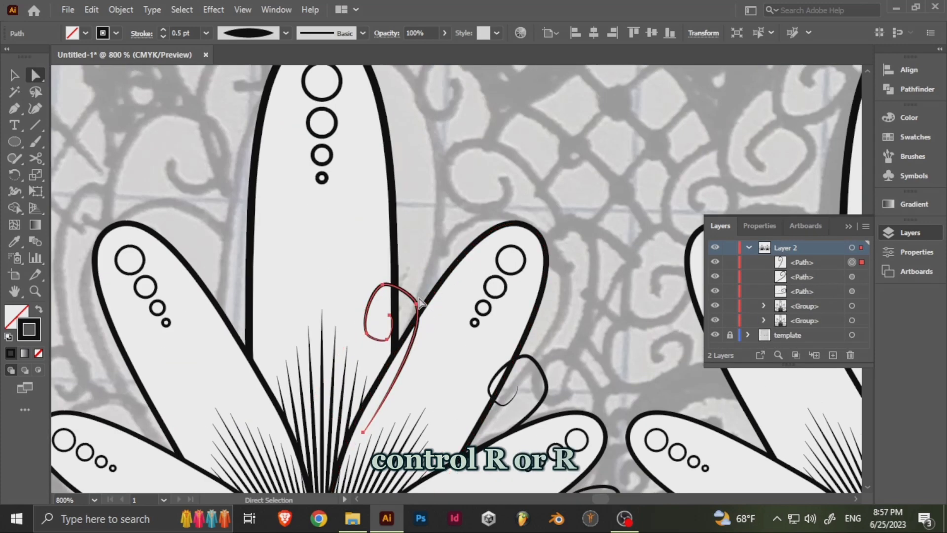
{"action": "left_click", "coordinate": [418, 301]}
{"action": "key", "text": "v"}
{"action": "left_click_drag", "start_coordinate": [418, 303], "coordinate": [454, 214]}
{"action": "left_click_drag", "start_coordinate": [563, 395], "coordinate": [440, 299]}
{"action": "left_click_drag", "start_coordinate": [423, 282], "coordinate": [678, 381]}
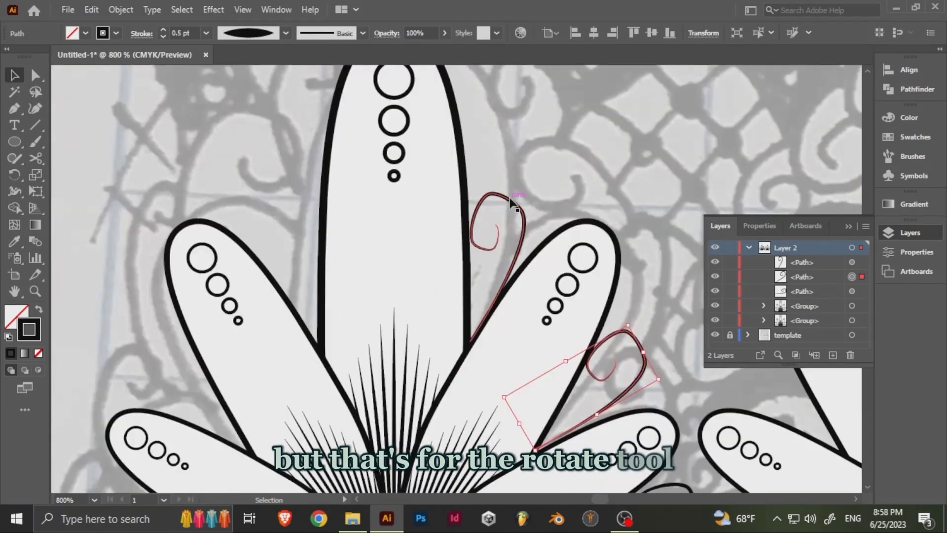
- Delete the two rotated curl copies and keep only the original curl between the lower right petals
{"action": "left_click", "coordinate": [509, 198]}
{"action": "left_click", "coordinate": [638, 343], "text": "shift"}
{"action": "left_click_drag", "start_coordinate": [658, 439], "coordinate": [426, 288]}
{"action": "left_click", "coordinate": [446, 334]}
{"action": "left_click_drag", "start_coordinate": [458, 366], "coordinate": [521, 310]}
{"action": "key", "text": "r"}
{"action": "left_click_drag", "start_coordinate": [541, 275], "coordinate": [473, 238]}
{"action": "key", "text": "Delete"}
{"action": "left_click", "coordinate": [379, 254]}
{"action": "key", "text": "Delete"}
- Copy the curl up and to the right, and rotate the copy counterclockwise about the end of its tail
{"action": "left_click", "coordinate": [280, 116]}
{"action": "key", "text": "Delete"}
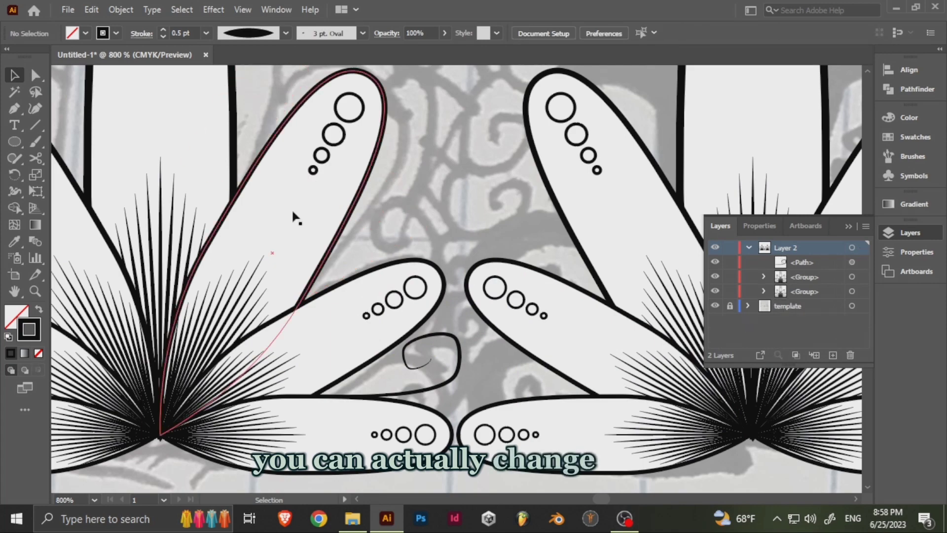
{"action": "left_click_drag", "start_coordinate": [346, 238], "coordinate": [438, 173]}
{"action": "left_click", "coordinate": [546, 274]}
{"action": "left_click_drag", "start_coordinate": [546, 274], "coordinate": [659, 213]}
{"action": "key", "text": "r"}
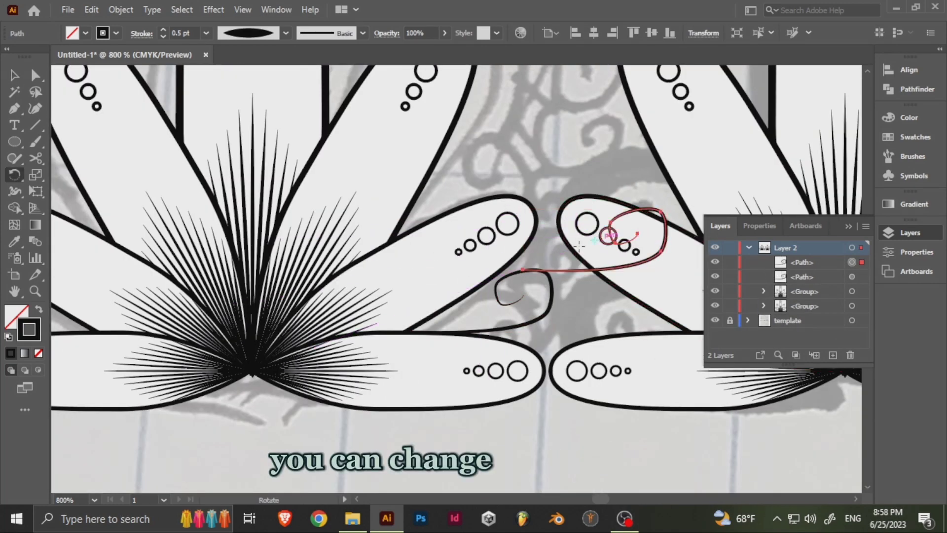
{"action": "left_click", "coordinate": [523, 270], "text": "alt"}
{"action": "left_click", "coordinate": [717, 316]}
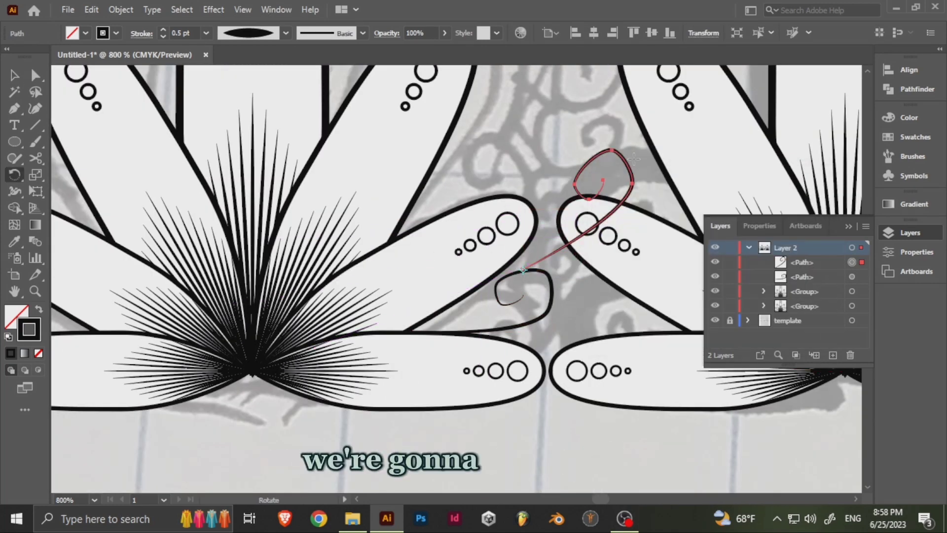
{"action": "left_click_drag", "start_coordinate": [535, 131], "coordinate": [564, 295]}
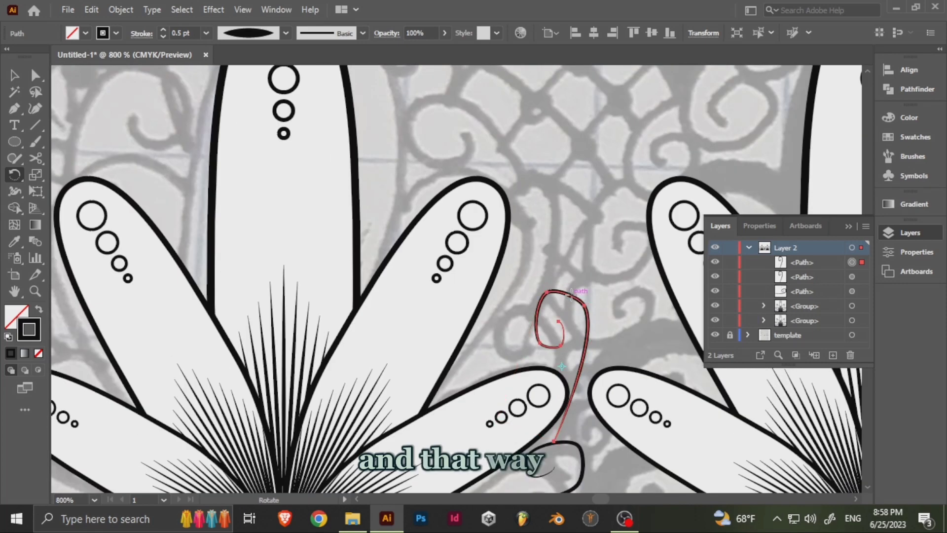
- Place three more copies of the curl in a rising chain between the two motifs, angling them to follow the template
{"action": "left_click_drag", "start_coordinate": [524, 227], "coordinate": [526, 228]}
{"action": "left_click_drag", "start_coordinate": [559, 228], "coordinate": [547, 211]}
{"action": "left_click_drag", "start_coordinate": [547, 212], "coordinate": [495, 144]}
{"action": "key", "text": "r"}
{"action": "key", "text": "v"}
{"action": "left_click_drag", "start_coordinate": [599, 351], "coordinate": [475, 224]}
{"action": "left_click_drag", "start_coordinate": [508, 187], "coordinate": [520, 161]}
{"action": "double_click", "coordinate": [529, 277]}
{"action": "key", "text": "Escape"}
{"action": "left_click_drag", "start_coordinate": [529, 278], "coordinate": [550, 207]}
{"action": "left_click_drag", "start_coordinate": [511, 155], "coordinate": [536, 178]}
{"action": "left_click_drag", "start_coordinate": [536, 179], "coordinate": [566, 239]}
- Rotate the upright curl below the topmost one so it leans left, and shift it into line with the chain
{"action": "key", "text": "r"}
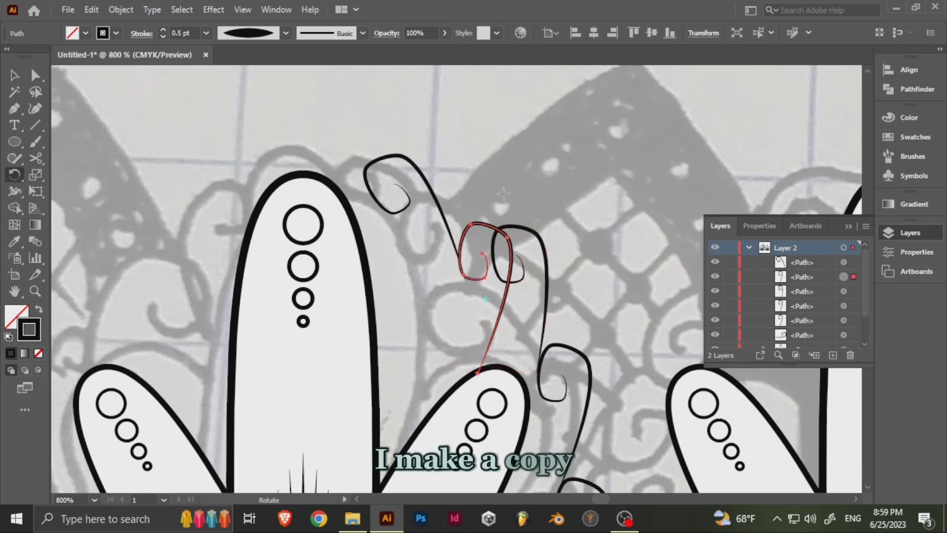
{"action": "key", "text": "v"}
{"action": "left_click_drag", "start_coordinate": [492, 228], "coordinate": [523, 276]}
{"action": "key", "text": "r"}
{"action": "key", "text": "v"}
{"action": "left_click", "coordinate": [594, 255]}
{"action": "left_click_drag", "start_coordinate": [502, 371], "coordinate": [458, 277]}
- Copy the topmost curl up and to the left, above the tall central petal of the first motif
{"action": "scroll", "coordinate": [458, 276], "scroll_direction": "up", "scroll_amount": 2}
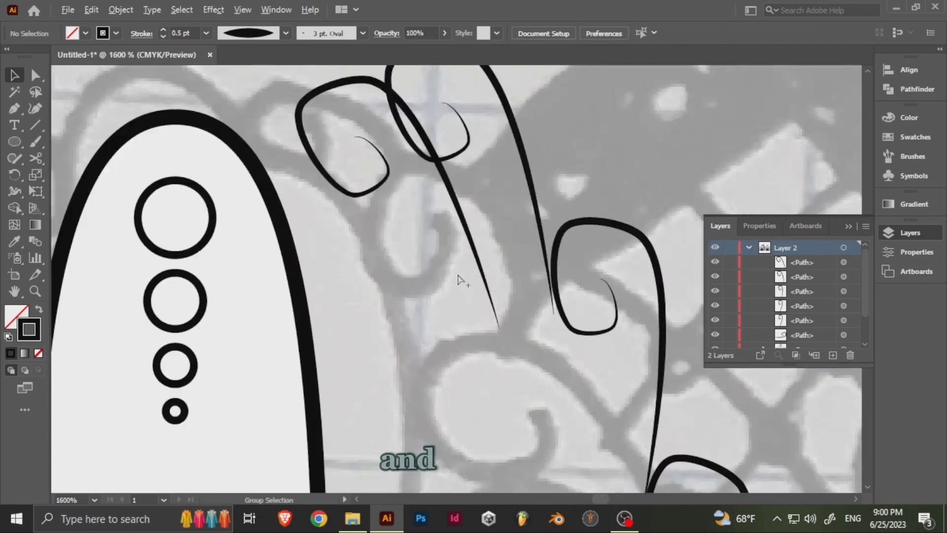
{"action": "left_click_drag", "start_coordinate": [532, 189], "coordinate": [537, 189]}
{"action": "left_click_drag", "start_coordinate": [431, 205], "coordinate": [509, 353]}
{"action": "double_click", "coordinate": [438, 224]}
{"action": "double_click", "coordinate": [439, 216]}
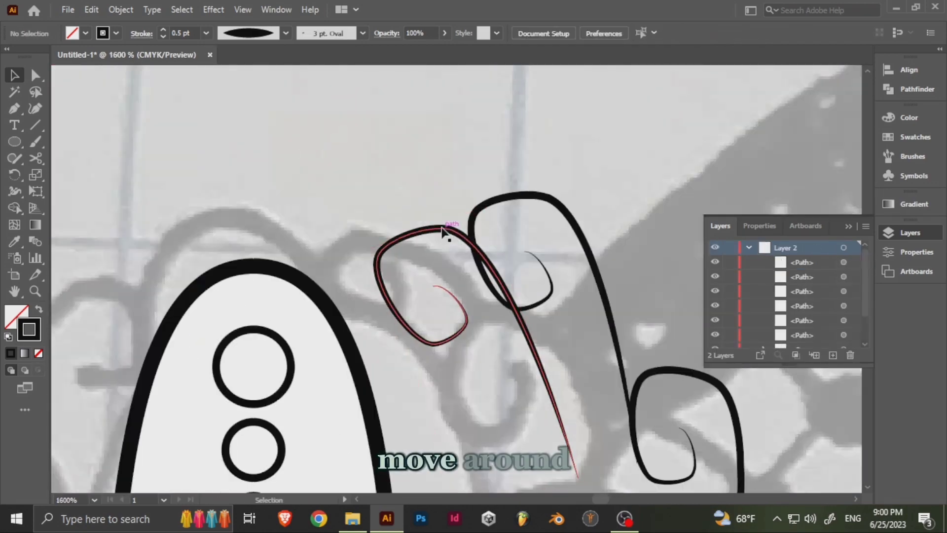
{"action": "left_click_drag", "start_coordinate": [442, 227], "coordinate": [377, 74]}
{"action": "left_click_drag", "start_coordinate": [358, 199], "coordinate": [512, 305]}
{"action": "left_click_drag", "start_coordinate": [538, 189], "coordinate": [515, 153]}
- Rotate the new curl counterclockwise so it leans over the central petal, with its tail meeting the neighbouring curl
{"action": "key", "text": "r"}
{"action": "left_click_drag", "start_coordinate": [615, 263], "coordinate": [444, 237]}
{"action": "key", "text": "v"}
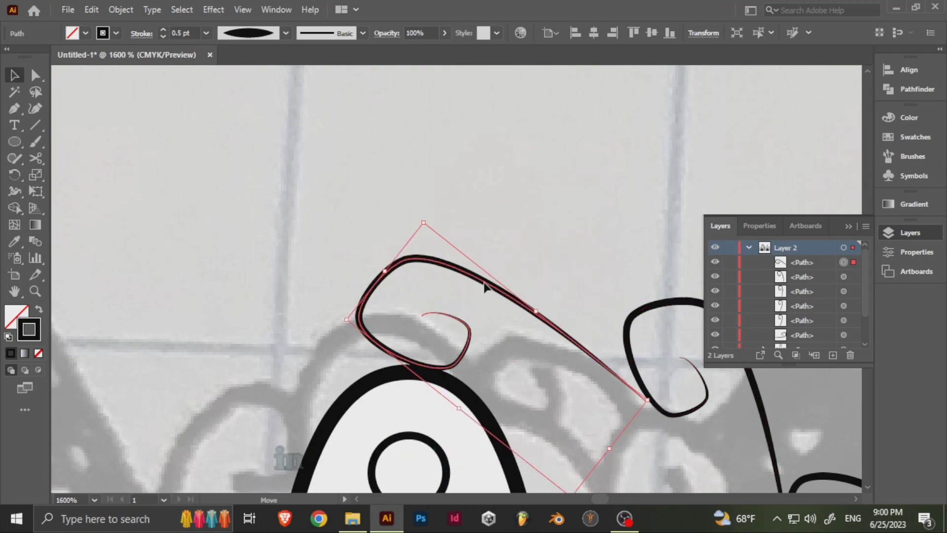
{"action": "left_click_drag", "start_coordinate": [485, 281], "coordinate": [490, 283]}
- Select all the curls in the chain around the first motif and group them
{"action": "scroll", "coordinate": [490, 283], "scroll_direction": "down", "scroll_amount": 3}
{"action": "left_click_drag", "start_coordinate": [544, 404], "coordinate": [519, 247]}
{"action": "scroll", "coordinate": [519, 248], "scroll_direction": "down", "scroll_amount": 2}
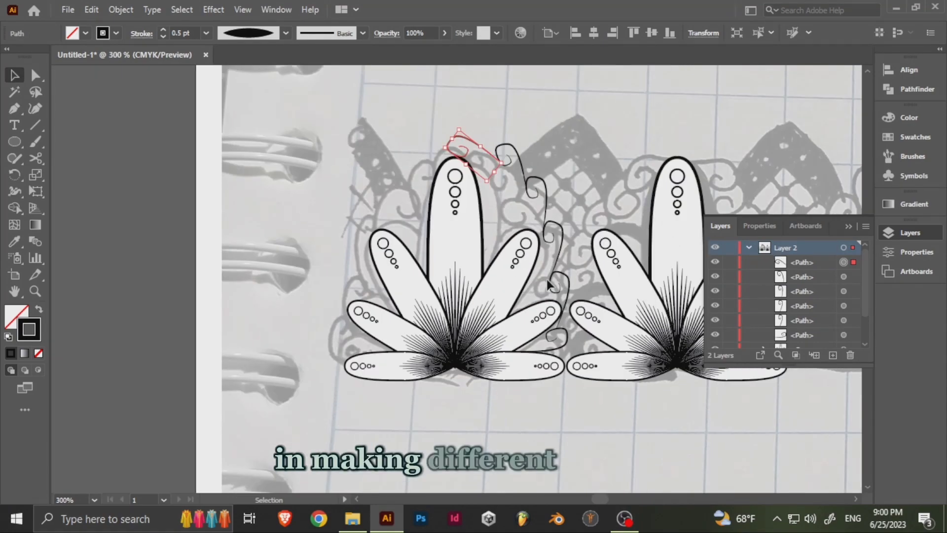
{"action": "left_click", "coordinate": [562, 229], "text": "shift"}
{"action": "left_click", "coordinate": [569, 280], "text": "shift"}
{"action": "left_click", "coordinate": [566, 339], "text": "shift"}
{"action": "key", "text": "ctrl+g"}
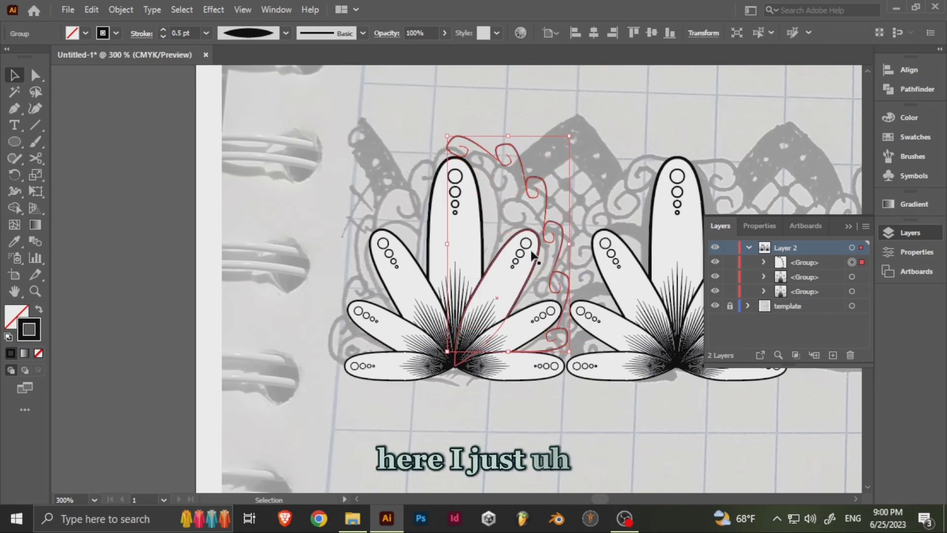
- Make a vertically reflected copy of the curl group and place it along the opposite side of the first motif
{"action": "scroll", "coordinate": [532, 254], "scroll_direction": "up", "scroll_amount": 1}
{"action": "right_click", "coordinate": [546, 194]}
{"action": "mouse_move", "coordinate": [637, 351]}
{"action": "left_click", "coordinate": [701, 408]}
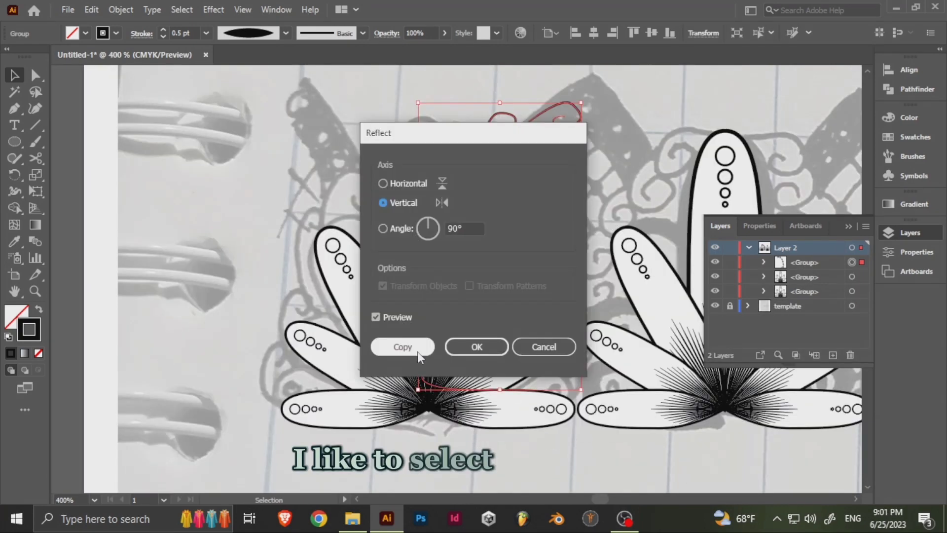
{"action": "left_click", "coordinate": [418, 351]}
{"action": "left_click_drag", "start_coordinate": [475, 156], "coordinate": [339, 148]}
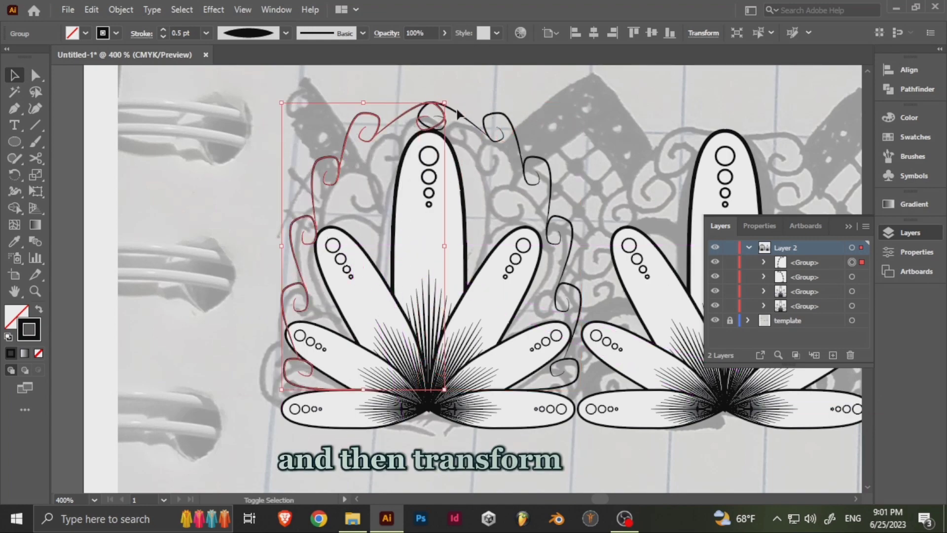
- Group the two mirrored curl chains and place a copy of the group around the second motif
{"action": "left_click", "coordinate": [468, 153]}
{"action": "scroll", "coordinate": [433, 119], "scroll_direction": "up", "scroll_amount": 7}
{"action": "scroll", "coordinate": [428, 120], "scroll_direction": "down", "scroll_amount": 8}
{"action": "left_click_drag", "start_coordinate": [463, 197], "coordinate": [459, 205]}
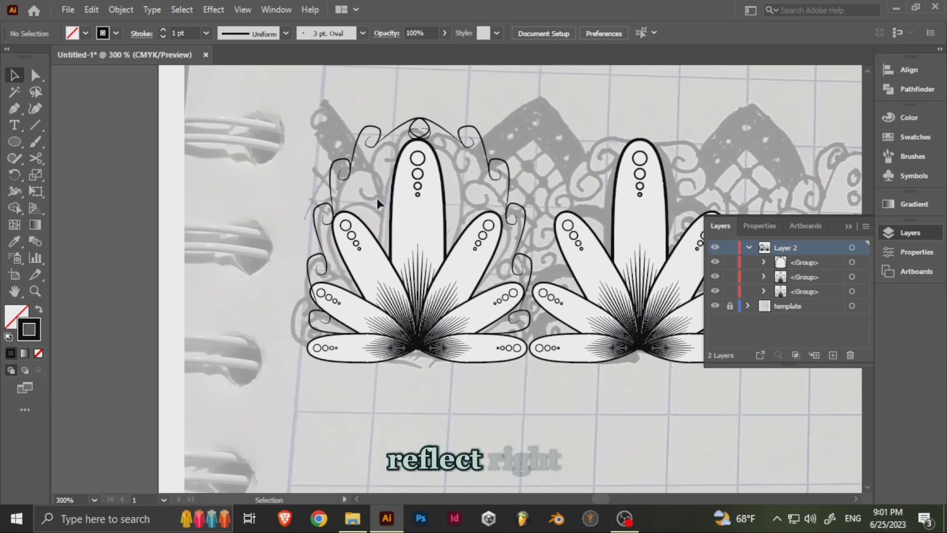
{"action": "left_click_drag", "start_coordinate": [486, 160], "coordinate": [582, 179]}
{"action": "left_click_drag", "start_coordinate": [474, 148], "coordinate": [413, 135]}
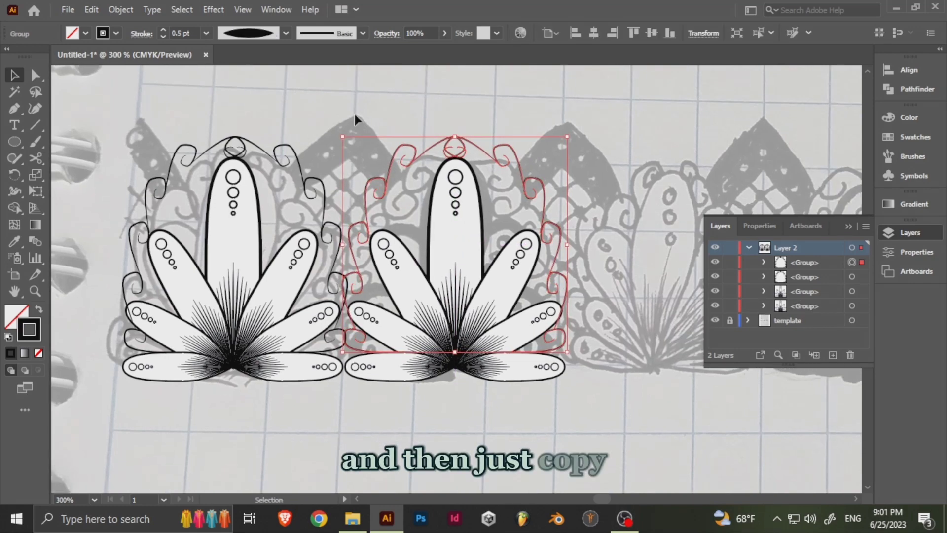
{"action": "left_click", "coordinate": [355, 114]}
- Draw a symmetric inverted V between the two motifs, from curl to curl, with its apex near the template's peak
{"action": "left_click_drag", "start_coordinate": [315, 202], "coordinate": [419, 321]}
{"action": "scroll", "coordinate": [339, 207], "scroll_direction": "up", "scroll_amount": 2}
{"action": "left_click_drag", "start_coordinate": [492, 249], "coordinate": [365, 215]}
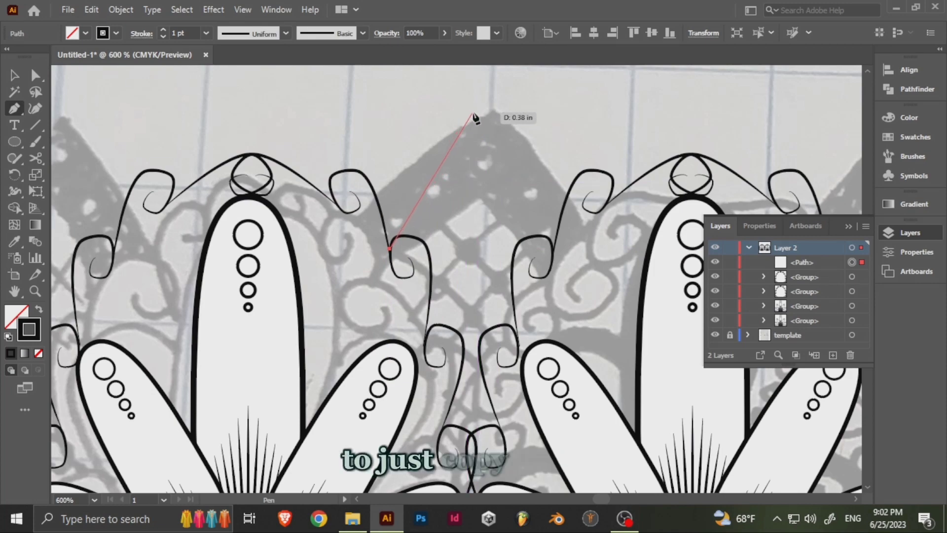
{"action": "left_click", "coordinate": [471, 115]}
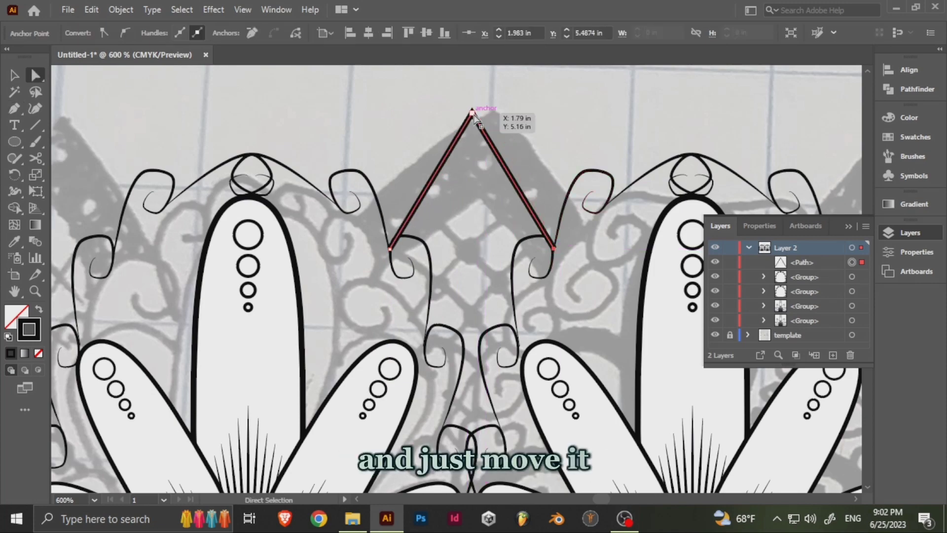
{"action": "left_click_drag", "start_coordinate": [473, 113], "coordinate": [477, 114]}
{"action": "left_click_drag", "start_coordinate": [480, 243], "coordinate": [494, 225]}
- Try to round the apex of the inverted V into an arch
{"action": "left_click_drag", "start_coordinate": [487, 106], "coordinate": [490, 256]}
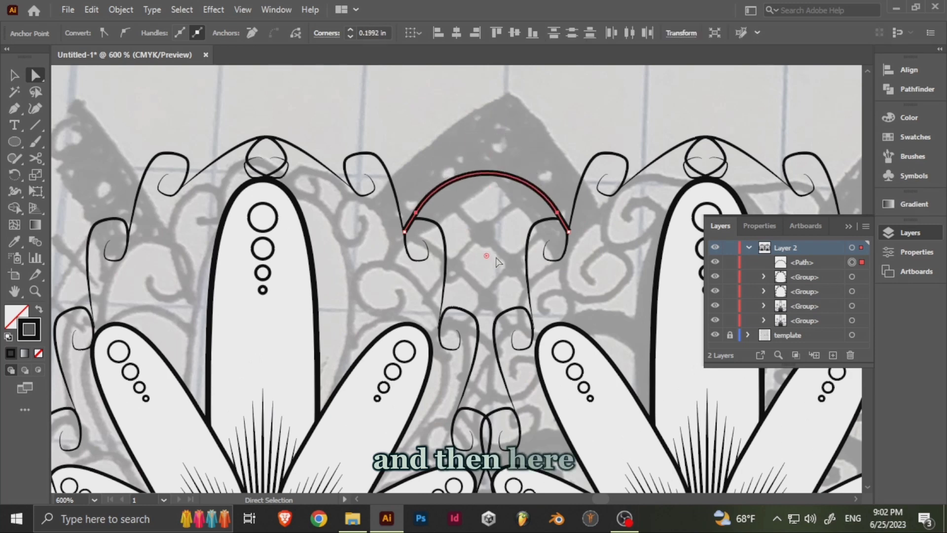
{"action": "key", "text": "ctrl+z"}
{"action": "left_click", "coordinate": [504, 201]}
{"action": "left_click_drag", "start_coordinate": [504, 200], "coordinate": [480, 204]}
- Copy the inverted V straight down and shorten both legs of the copy to end on the curls
{"action": "left_click", "coordinate": [466, 108]}
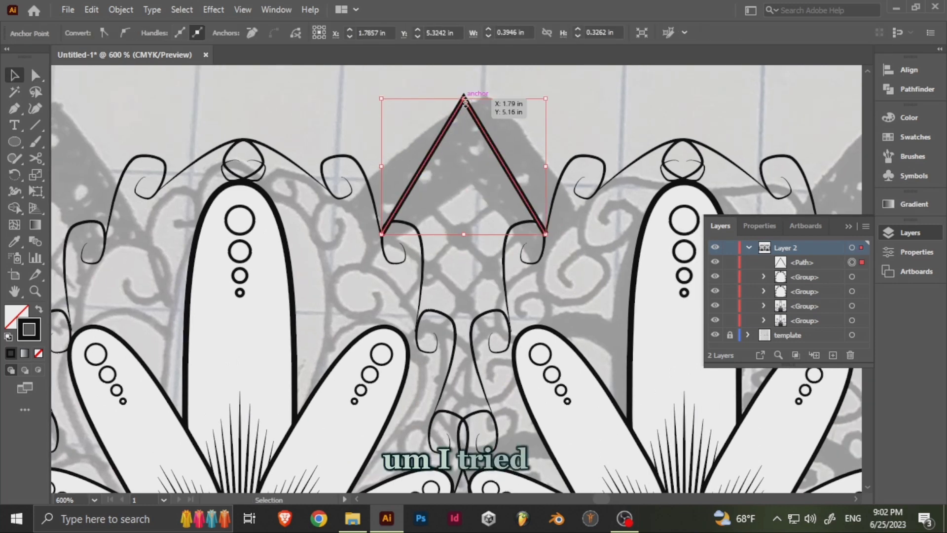
{"action": "left_click_drag", "start_coordinate": [478, 122], "coordinate": [477, 179], "text": "alt+shift"}
{"action": "scroll", "coordinate": [471, 181], "scroll_direction": "up", "scroll_amount": 2}
{"action": "key", "text": "a"}
{"action": "left_click", "coordinate": [621, 401]}
{"action": "left_click_drag", "start_coordinate": [621, 401], "coordinate": [553, 278]}
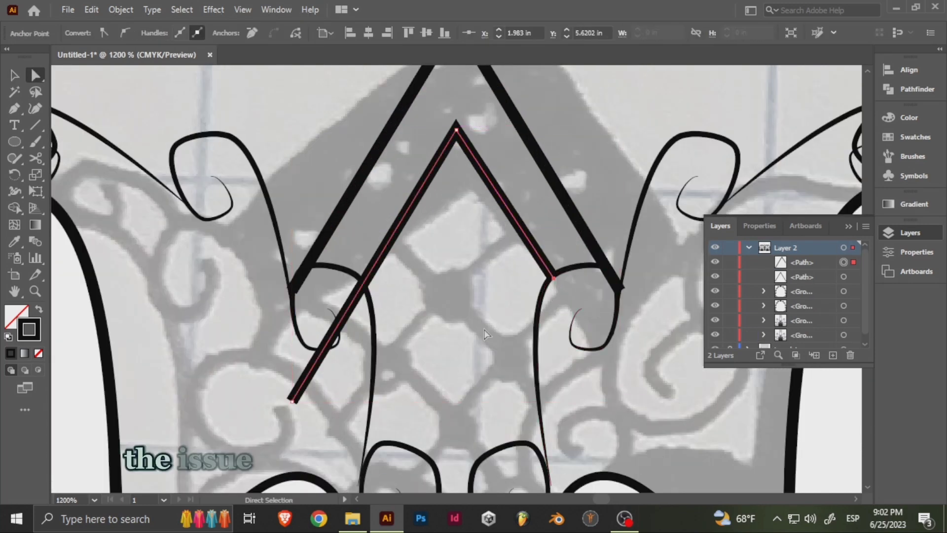
{"action": "left_click_drag", "start_coordinate": [292, 401], "coordinate": [363, 282]}
{"action": "left_click_drag", "start_coordinate": [363, 171], "coordinate": [299, 209]}
- Connect the ends of the outer and inner inverted V lines along the curl tops to close the band outline
{"action": "left_click_drag", "start_coordinate": [490, 316], "coordinate": [491, 322]}
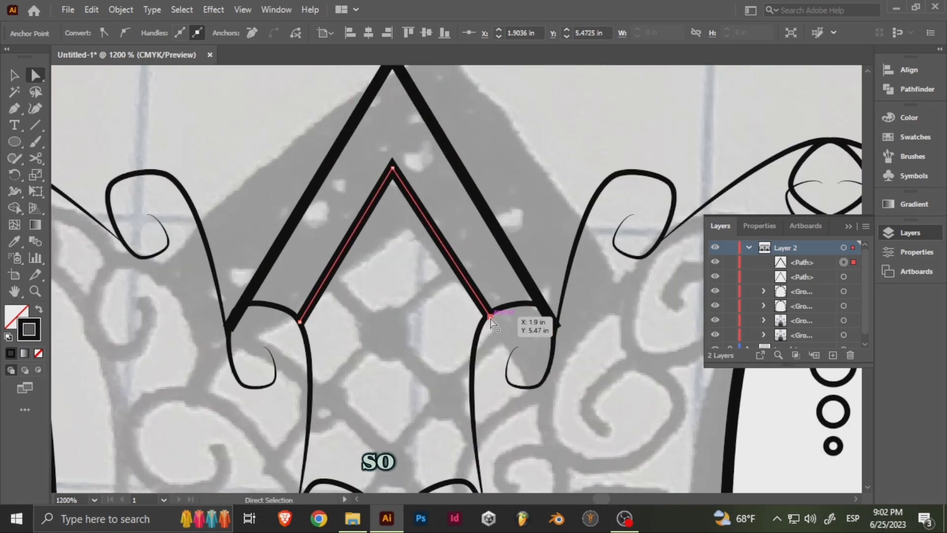
{"action": "left_click", "coordinate": [513, 303]}
{"action": "left_click", "coordinate": [557, 329]}
{"action": "key", "text": "a"}
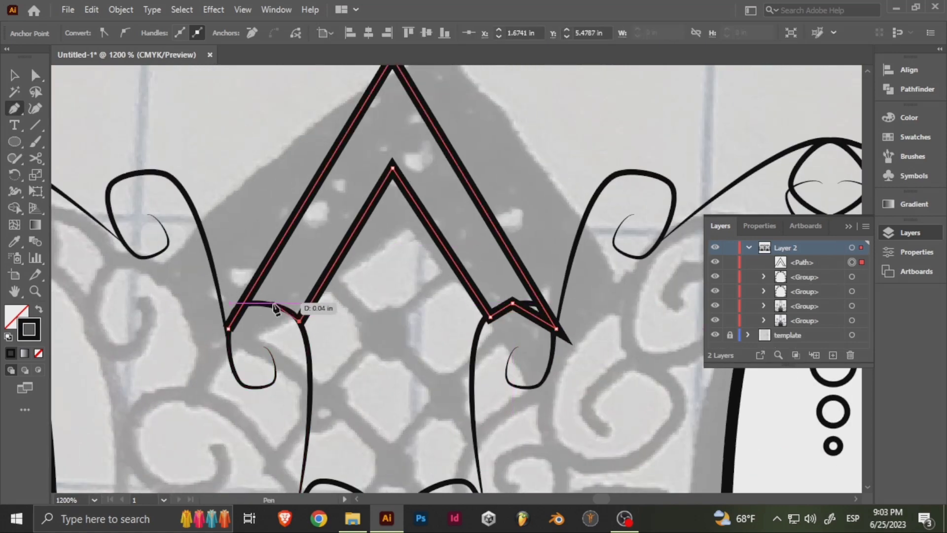
{"action": "left_click", "coordinate": [229, 329]}
{"action": "key", "text": "a"}
- Round the outer corners and the raised points at both feet of the band to follow the curls
{"action": "left_click_drag", "start_coordinate": [273, 303], "coordinate": [237, 321]}
{"action": "left_click", "coordinate": [240, 325]}
{"action": "left_click", "coordinate": [228, 329]}
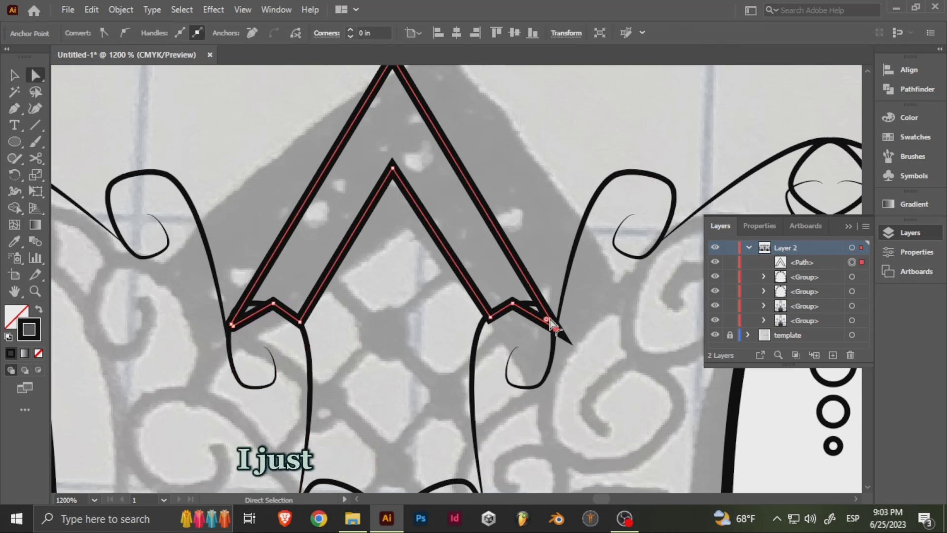
{"action": "left_click", "coordinate": [513, 303]}
{"action": "left_click_drag", "start_coordinate": [513, 318], "coordinate": [538, 307]}
{"action": "left_click", "coordinate": [273, 304]}
{"action": "left_click_drag", "start_coordinate": [259, 311], "coordinate": [251, 307]}
{"action": "left_click_drag", "start_coordinate": [404, 260], "coordinate": [418, 341]}
{"action": "left_click", "coordinate": [438, 311]}
{"action": "left_click", "coordinate": [447, 304]}
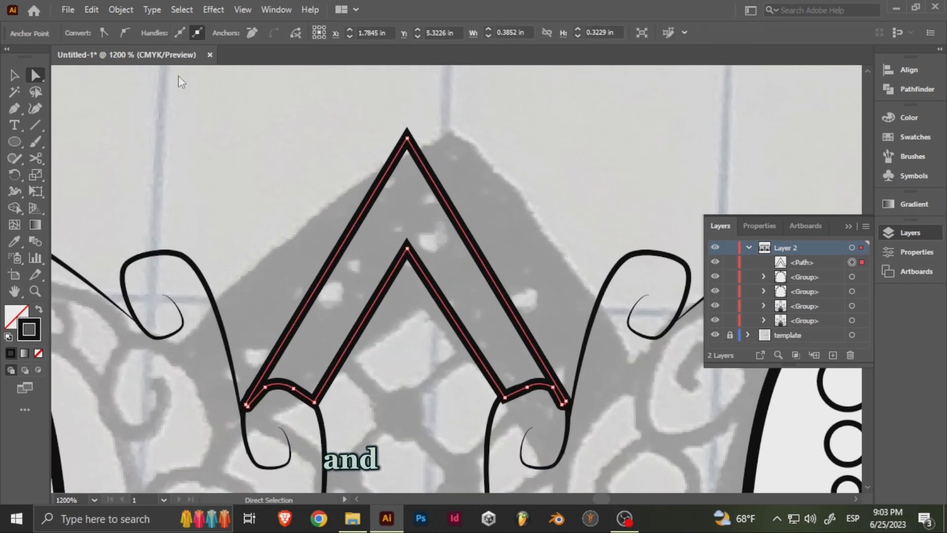
- Swap the band's fill and stroke to make it solid black, and fit its left foot to the curl's curve
{"action": "left_click", "coordinate": [15, 75]}
{"action": "key", "text": "shift+x"}
{"action": "scroll", "coordinate": [286, 386], "scroll_direction": "up", "scroll_amount": 3}
{"action": "mouse_move", "coordinate": [286, 385]}
{"action": "left_mouse_down"}
{"action": "mouse_move", "coordinate": [393, 316]}
{"action": "mouse_move", "coordinate": [290, 364]}
{"action": "mouse_move", "coordinate": [288, 339]}
{"action": "mouse_move", "coordinate": [299, 333]}
{"action": "left_mouse_up"}
{"action": "key", "text": "a"}
{"action": "left_click_drag", "start_coordinate": [339, 310], "coordinate": [322, 314]}
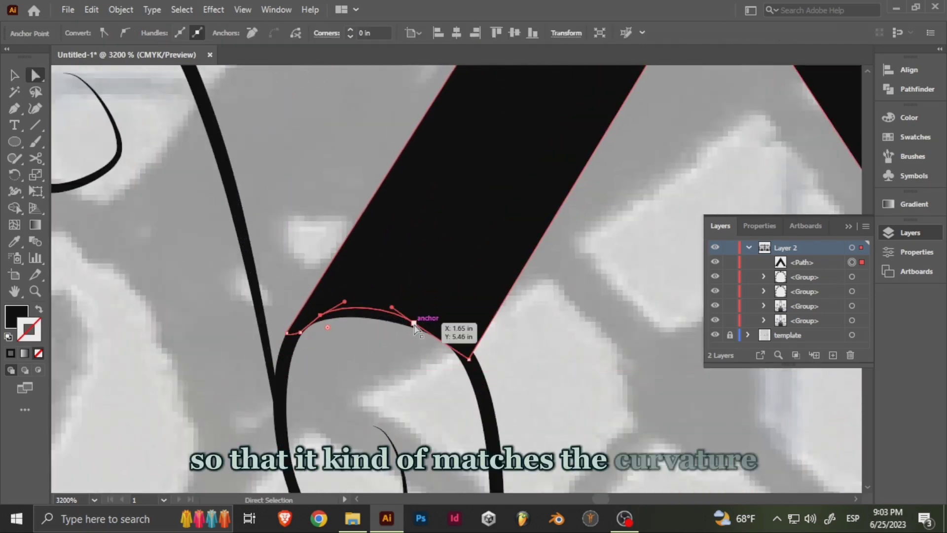
{"action": "left_click_drag", "start_coordinate": [415, 324], "coordinate": [442, 333]}
- Adjust the anchor points at the band's right foot to match the curvature of the curl beneath it
{"action": "left_click_drag", "start_coordinate": [680, 348], "coordinate": [205, 333]}
{"action": "left_click_drag", "start_coordinate": [564, 310], "coordinate": [541, 310]}
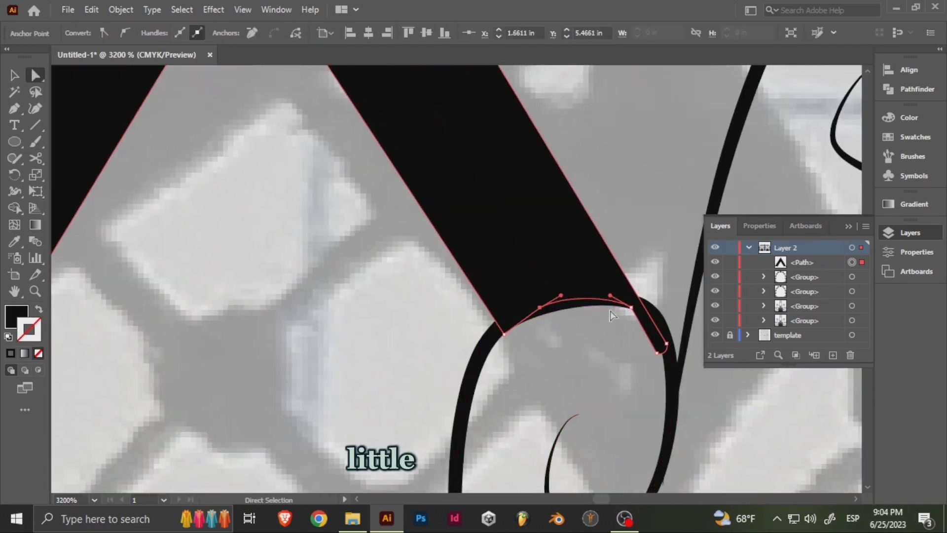
{"action": "left_click_drag", "start_coordinate": [667, 345], "coordinate": [667, 318]}
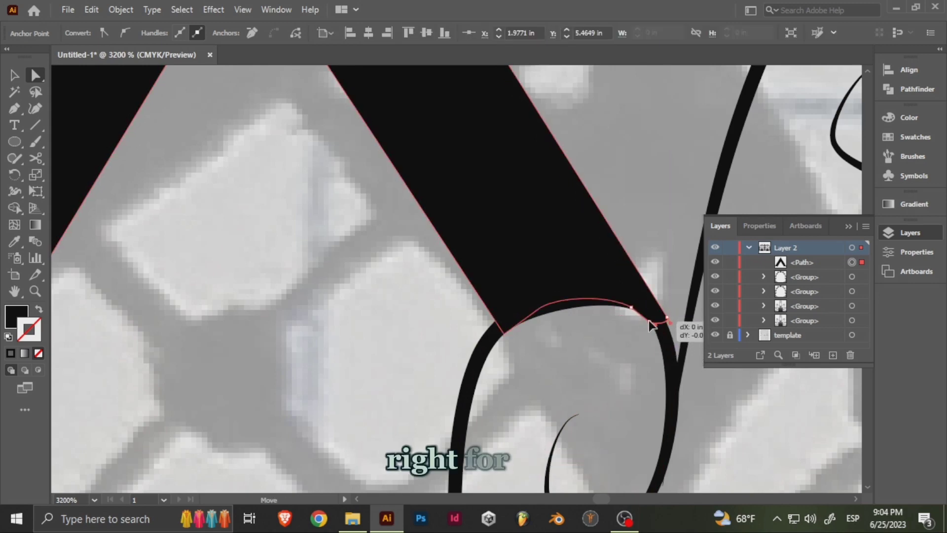
{"action": "left_click", "coordinate": [389, 281]}
{"action": "left_click_drag", "start_coordinate": [391, 283], "coordinate": [548, 381]}
- Draw a circle with a white fill and 1 pt black stroke inside the band's apex, and center it there
{"action": "scroll", "coordinate": [547, 381], "scroll_direction": "down", "scroll_amount": 2}
{"action": "left_click_drag", "start_coordinate": [509, 155], "coordinate": [507, 219]}
{"action": "left_click", "coordinate": [20, 144]}
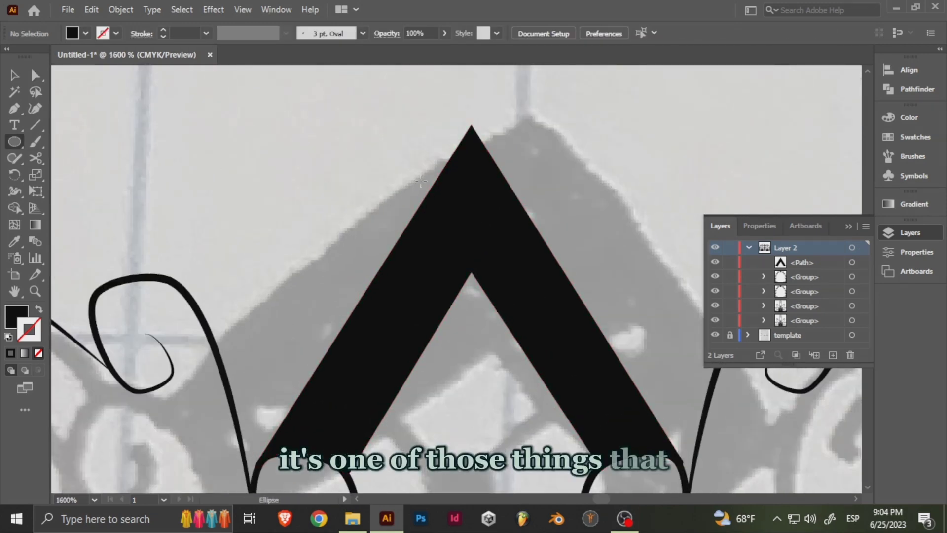
{"action": "left_click_drag", "start_coordinate": [441, 167], "coordinate": [499, 225]}
{"action": "left_click", "coordinate": [85, 34]}
{"action": "left_click", "coordinate": [29, 51]}
{"action": "key", "text": "v"}
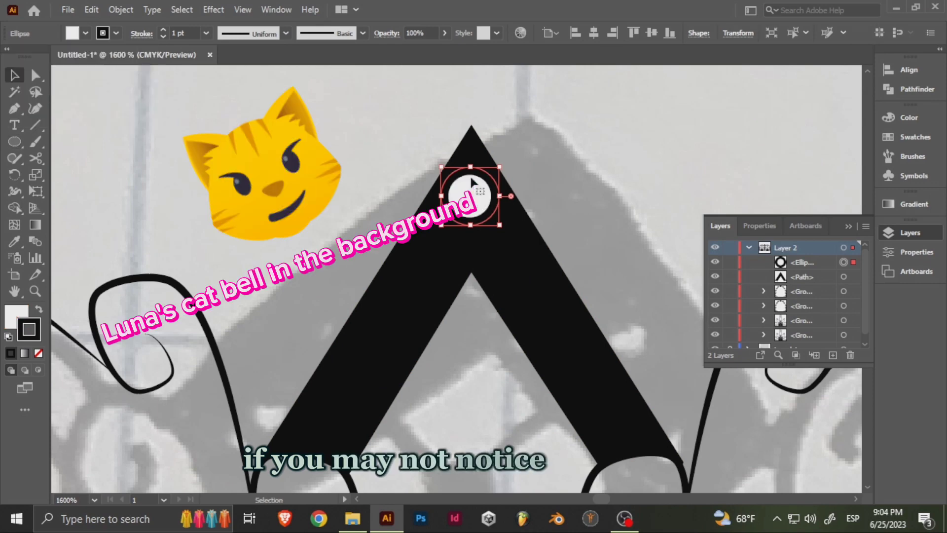
{"action": "left_click_drag", "start_coordinate": [471, 197], "coordinate": [471, 206]}
- Copy the circle down onto the band's right arm and scale the copy to 75%
{"action": "left_click_drag", "start_coordinate": [498, 277], "coordinate": [479, 234]}
{"action": "left_click_drag", "start_coordinate": [457, 167], "coordinate": [500, 227]}
{"action": "right_click", "coordinate": [500, 226]}
{"action": "mouse_move", "coordinate": [610, 441]}
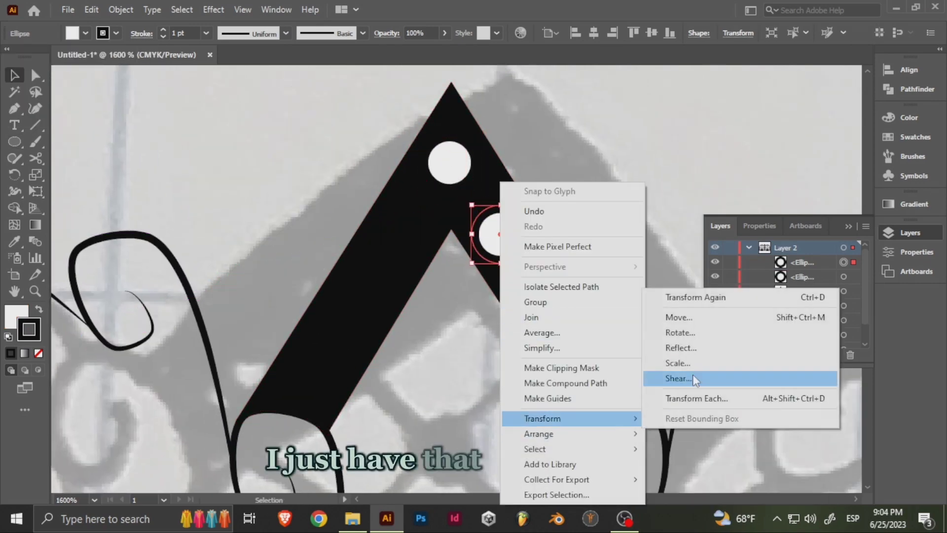
{"action": "left_click", "coordinate": [671, 349]}
{"action": "type", "text": "75"}
{"action": "key", "text": "Return"}
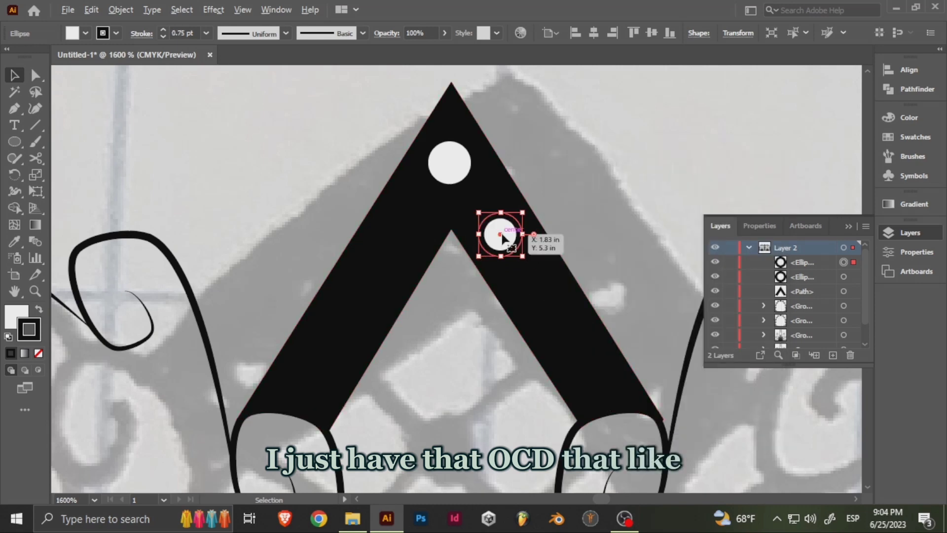
- Place two more circle copies down the band's right arm, scaling each one smaller than the last
{"action": "key", "text": "alt+shift"}
{"action": "left_click_drag", "start_coordinate": [499, 234], "coordinate": [567, 335]}
{"action": "right_click", "coordinate": [535, 290]}
{"action": "mouse_move", "coordinate": [612, 417]}
{"action": "left_click", "coordinate": [721, 369]}
{"action": "left_click", "coordinate": [673, 413]}
{"action": "right_click", "coordinate": [567, 335]}
{"action": "mouse_move", "coordinate": [640, 250]}
{"action": "left_click", "coordinate": [748, 315]}
{"action": "left_click", "coordinate": [671, 413]}
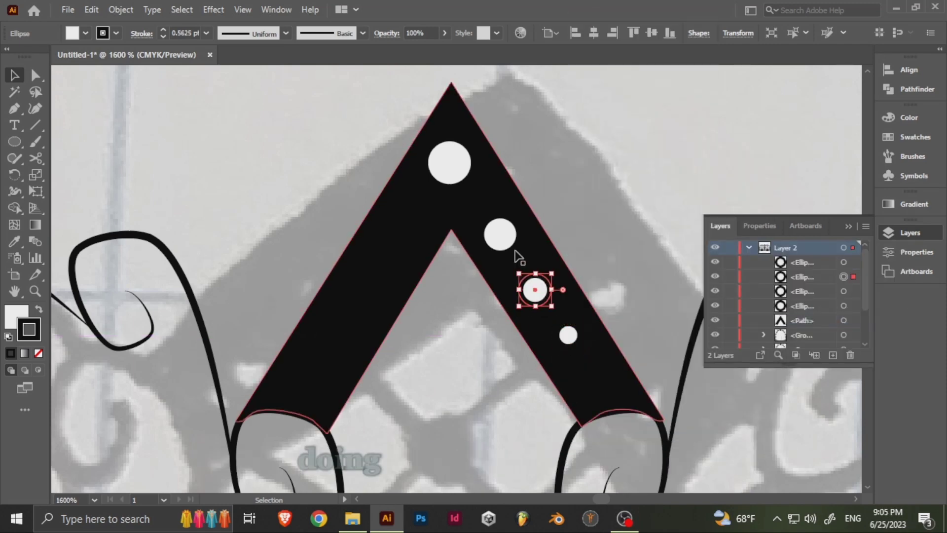
- Duplicate the three smaller circles of the right arm and move the copies beside the band's left arm
{"action": "left_click", "coordinate": [536, 295], "text": "shift"}
{"action": "left_click", "coordinate": [500, 241], "text": "shift"}
{"action": "key", "text": "ctrl+c"}
{"action": "key", "text": "ctrl+f"}
{"action": "right_click", "coordinate": [499, 241]}
{"action": "left_click_drag", "start_coordinate": [499, 241], "coordinate": [260, 242]}
- Reflect the three copied circles vertically and position them on the band's left arm, mirroring the right arm
{"action": "right_click", "coordinate": [262, 242]}
{"action": "mouse_move", "coordinate": [355, 420]}
{"action": "left_click", "coordinate": [436, 346]}
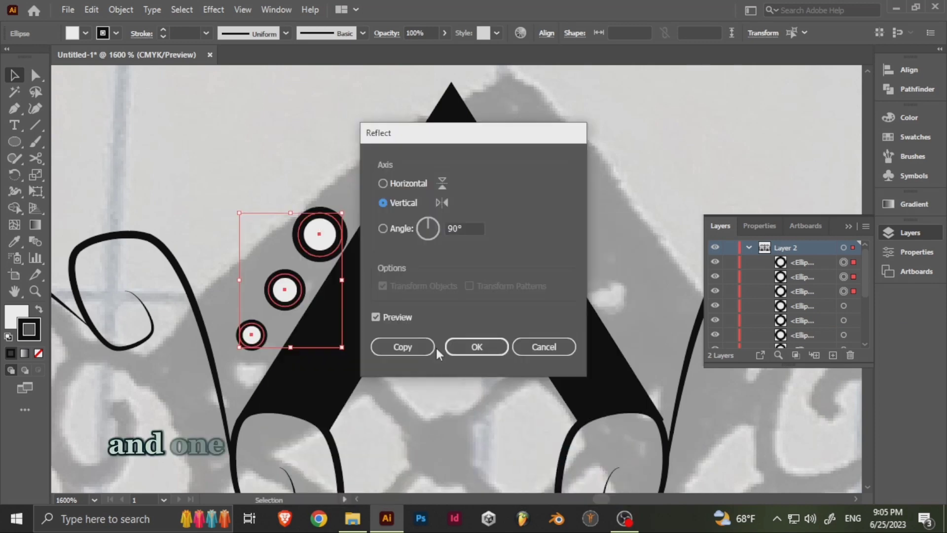
{"action": "left_click", "coordinate": [459, 347]}
{"action": "left_click_drag", "start_coordinate": [319, 238], "coordinate": [397, 238]}
- Group all seven circles on the band and remove their stroke
{"action": "left_click", "coordinate": [450, 163], "text": "shift"}
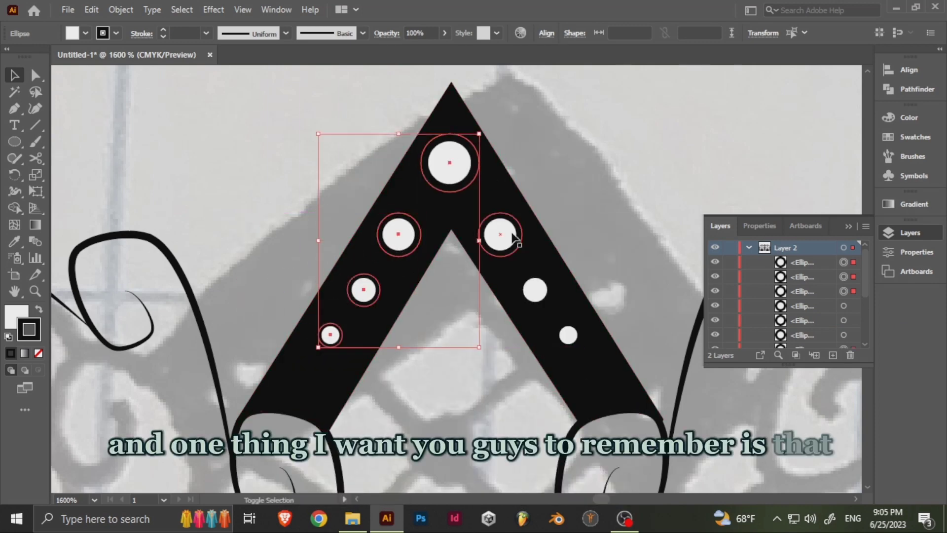
{"action": "left_click", "coordinate": [569, 336], "text": "shift"}
{"action": "key", "text": "ctrl+g"}
{"action": "left_click", "coordinate": [116, 33]}
{"action": "left_click", "coordinate": [8, 57]}
{"action": "left_click", "coordinate": [602, 184]}
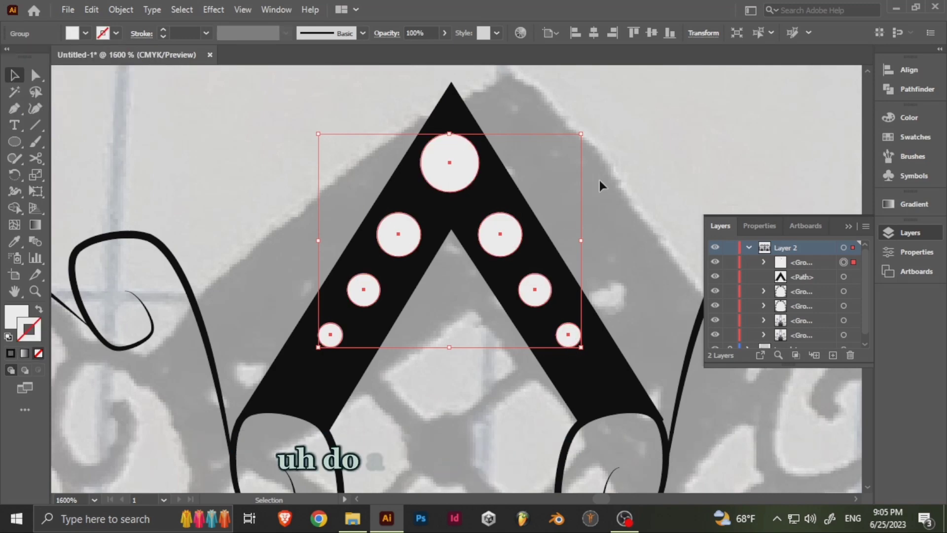
{"action": "left_click", "coordinate": [602, 184]}
- Draw a diagonal line about 0.22 in long from the left arm's inner edge down to the right curl, with a black stroke
{"action": "scroll", "coordinate": [591, 228], "scroll_direction": "down", "scroll_amount": 6}
{"action": "left_click_drag", "start_coordinate": [571, 237], "coordinate": [493, 261]}
{"action": "scroll", "coordinate": [385, 255], "scroll_direction": "up", "scroll_amount": 5}
{"action": "scroll", "coordinate": [488, 266], "scroll_direction": "up", "scroll_amount": 1}
{"action": "scroll", "coordinate": [420, 252], "scroll_direction": "down", "scroll_amount": 4}
{"action": "scroll", "coordinate": [422, 279], "scroll_direction": "up", "scroll_amount": 1}
{"action": "left_click_drag", "start_coordinate": [422, 274], "coordinate": [464, 322]}
{"action": "left_click", "coordinate": [36, 126]}
{"action": "scroll", "coordinate": [416, 251], "scroll_direction": "up", "scroll_amount": 2}
{"action": "left_click_drag", "start_coordinate": [416, 251], "coordinate": [307, 167]}
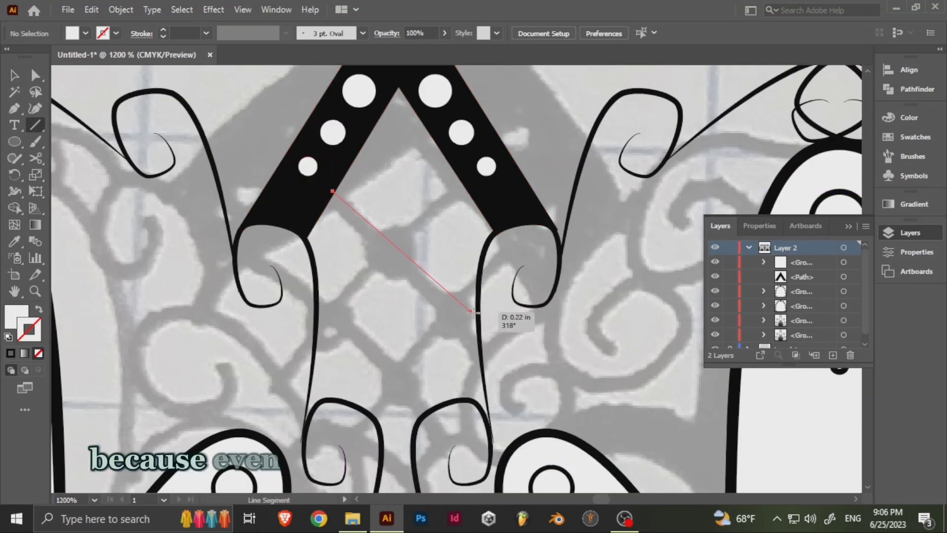
{"action": "left_click_drag", "start_coordinate": [474, 312], "coordinate": [477, 312]}
{"action": "left_click", "coordinate": [116, 33]}
{"action": "left_click", "coordinate": [41, 56]}
- Copy the diagonal line below the first, stretch the copy between the two curls, and fit the lines' ends to the curls
{"action": "key", "text": "v"}
{"action": "left_click_drag", "start_coordinate": [419, 267], "coordinate": [403, 350]}
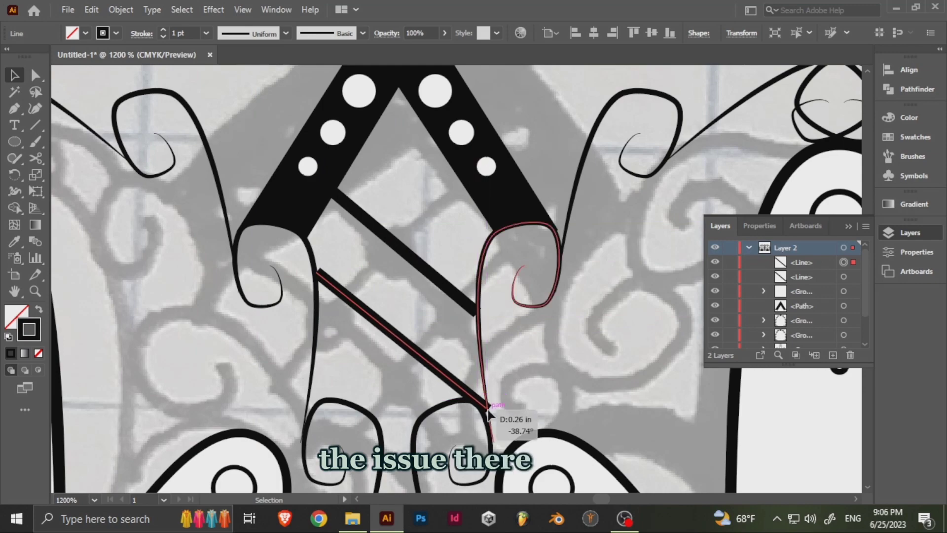
{"action": "left_click_drag", "start_coordinate": [488, 411], "coordinate": [489, 409]}
{"action": "scroll", "coordinate": [405, 292], "scroll_direction": "up", "scroll_amount": 2}
{"action": "left_click", "coordinate": [547, 333]}
{"action": "left_click_drag", "start_coordinate": [548, 334], "coordinate": [557, 339]}
{"action": "left_click_drag", "start_coordinate": [233, 286], "coordinate": [258, 351]}
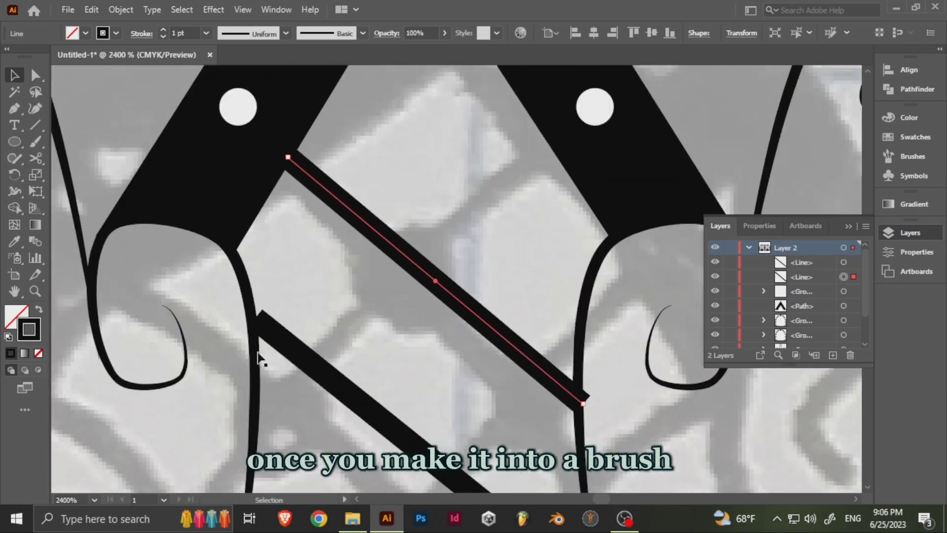
- Apply the lens-shaped width profile to both diagonal lines so they taper at each end
{"action": "left_click", "coordinate": [366, 208]}
{"action": "left_click", "coordinate": [286, 33]}
{"action": "left_click", "coordinate": [248, 76]}
- Copy the lower tapered line further down and shorten it to about 0.16 in, ending on the curl below
{"action": "left_click_drag", "start_coordinate": [457, 486], "coordinate": [425, 341]}
{"action": "left_click", "coordinate": [387, 295]}
{"action": "left_click_drag", "start_coordinate": [386, 295], "coordinate": [391, 434]}
{"action": "left_click_drag", "start_coordinate": [476, 422], "coordinate": [402, 197]}
{"action": "left_click_drag", "start_coordinate": [491, 345], "coordinate": [350, 232]}
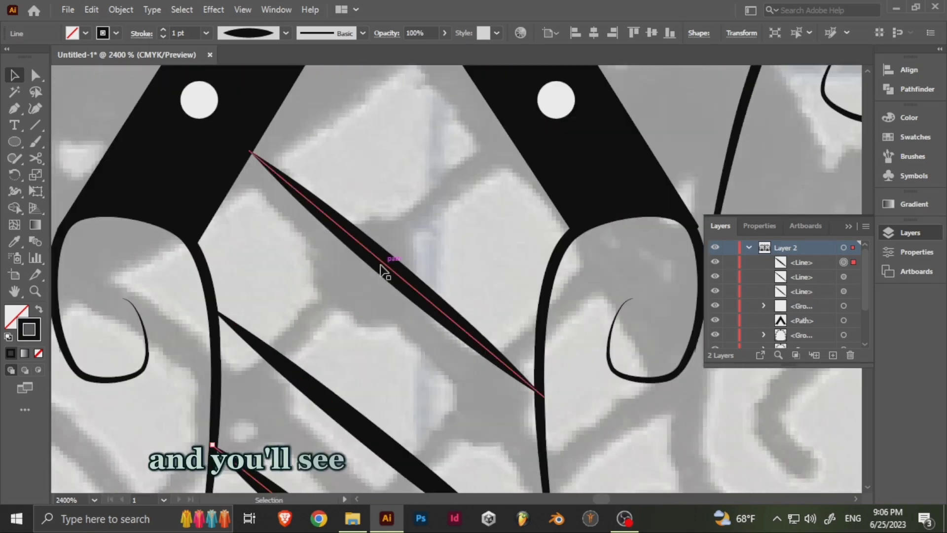
- Add a copy of the tapered line above the topmost one, ending where the band's right foot meets the curl
{"action": "left_click_drag", "start_coordinate": [385, 264], "coordinate": [546, 326]}
{"action": "left_click_drag", "start_coordinate": [332, 236], "coordinate": [373, 290]}
{"action": "left_click", "coordinate": [397, 387], "text": "shift"}
{"action": "left_click_drag", "start_coordinate": [383, 444], "coordinate": [429, 229]}
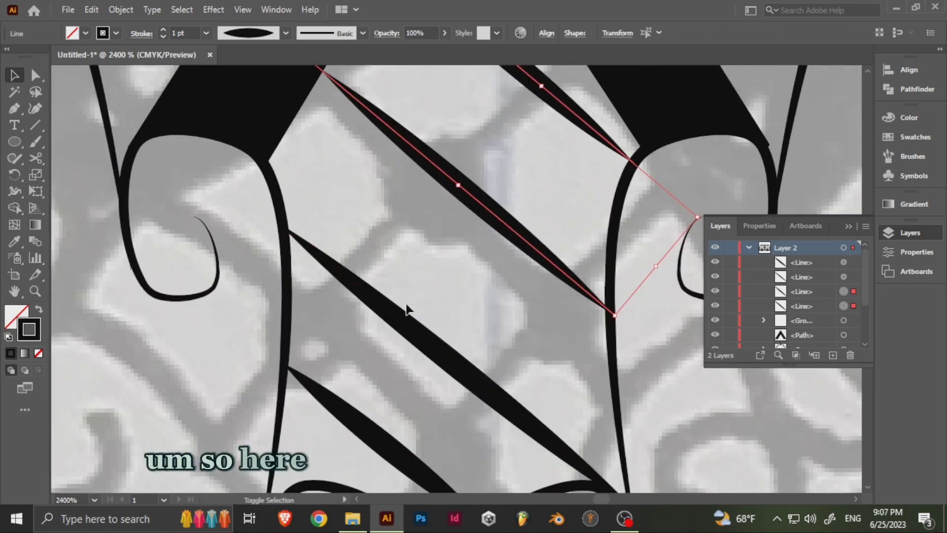
{"action": "right_click", "coordinate": [414, 327]}
{"action": "mouse_move", "coordinate": [537, 241]}
{"action": "left_click", "coordinate": [599, 278]}
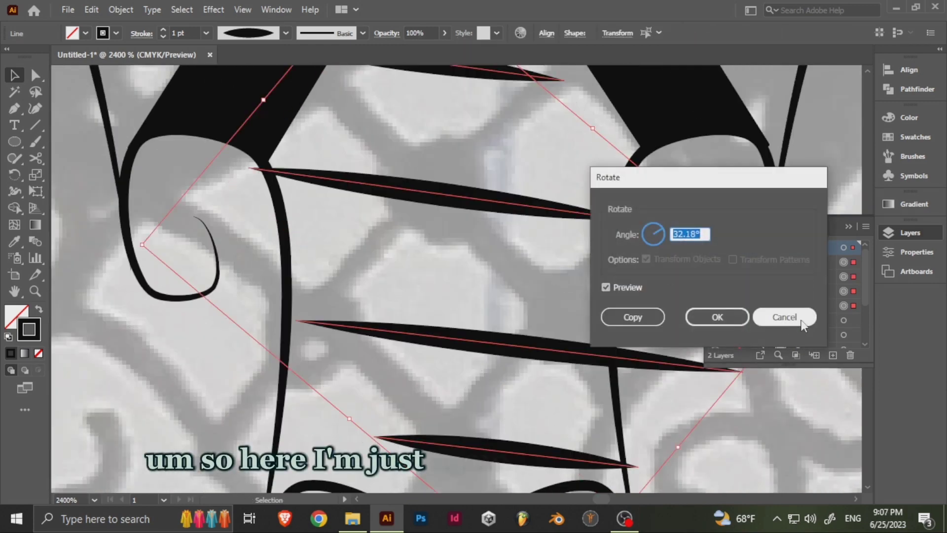
{"action": "left_click", "coordinate": [799, 318]}
- Add mirrored copies of the four tapered diagonal lines so both sets cross into a lattice
{"action": "right_click", "coordinate": [444, 460]}
{"action": "mouse_move", "coordinate": [550, 372]}
{"action": "left_click", "coordinate": [611, 424]}
{"action": "left_click", "coordinate": [402, 345]}
{"action": "left_click_drag", "start_coordinate": [424, 195], "coordinate": [445, 345]}
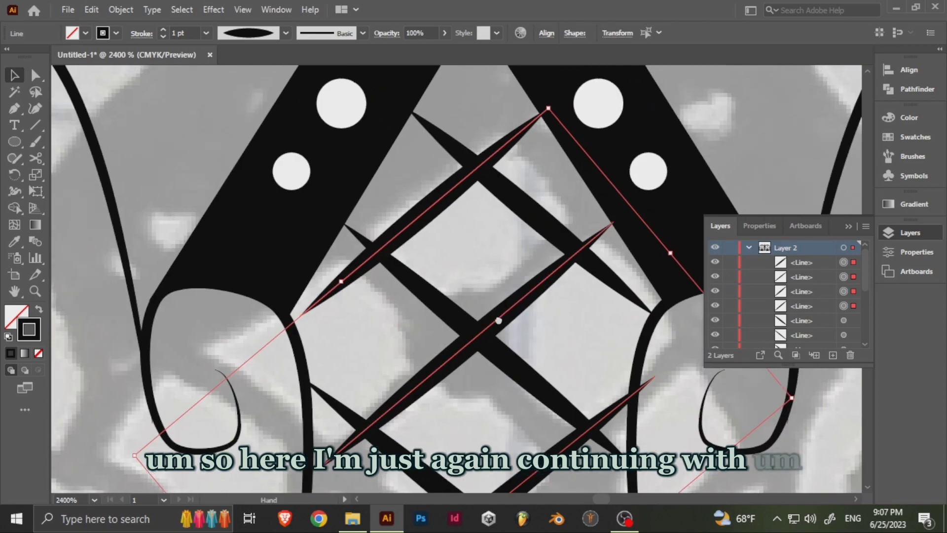
- Fit the topmost mirrored line between the band and the left curl, and pull the third line's upper end onto the right curl
{"action": "left_click_drag", "start_coordinate": [499, 319], "coordinate": [530, 238]}
{"action": "left_click", "coordinate": [476, 182]}
{"action": "left_click", "coordinate": [441, 149]}
{"action": "left_click_drag", "start_coordinate": [461, 155], "coordinate": [419, 228]}
{"action": "left_click_drag", "start_coordinate": [530, 110], "coordinate": [534, 109]}
{"action": "left_click_drag", "start_coordinate": [636, 328], "coordinate": [606, 210]}
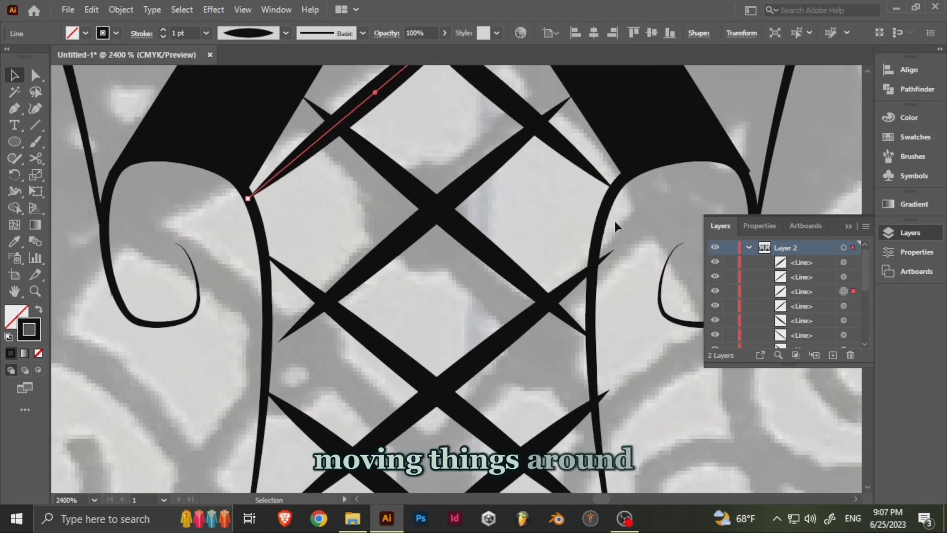
{"action": "left_click", "coordinate": [601, 261]}
{"action": "left_click_drag", "start_coordinate": [615, 250], "coordinate": [598, 262]}
- Fit the lowest mirrored line between the two curls and align the second line's lower end with the left curl
{"action": "left_click_drag", "start_coordinate": [566, 345], "coordinate": [575, 137]}
{"action": "left_click", "coordinate": [603, 196]}
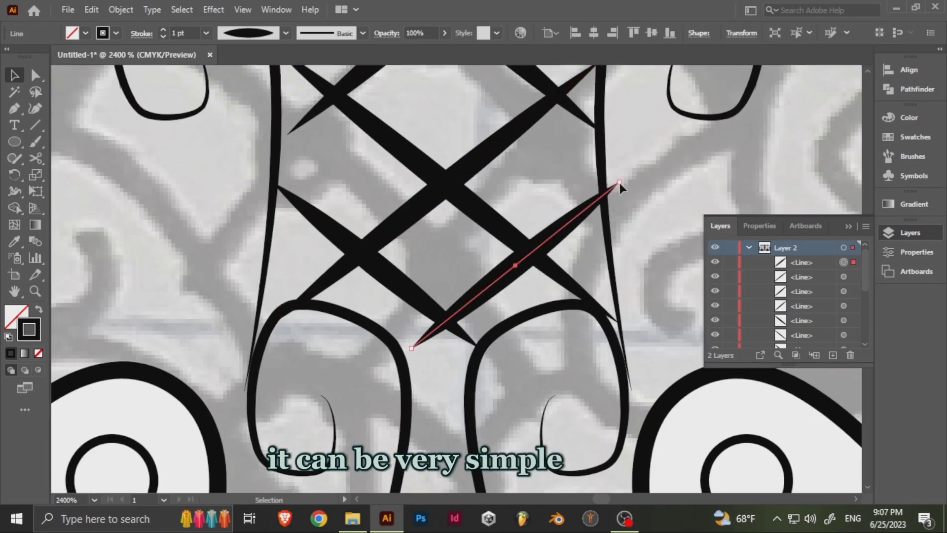
{"action": "left_click_drag", "start_coordinate": [464, 302], "coordinate": [517, 251]}
{"action": "left_click_drag", "start_coordinate": [463, 298], "coordinate": [457, 305]}
{"action": "left_click_drag", "start_coordinate": [446, 283], "coordinate": [515, 364]}
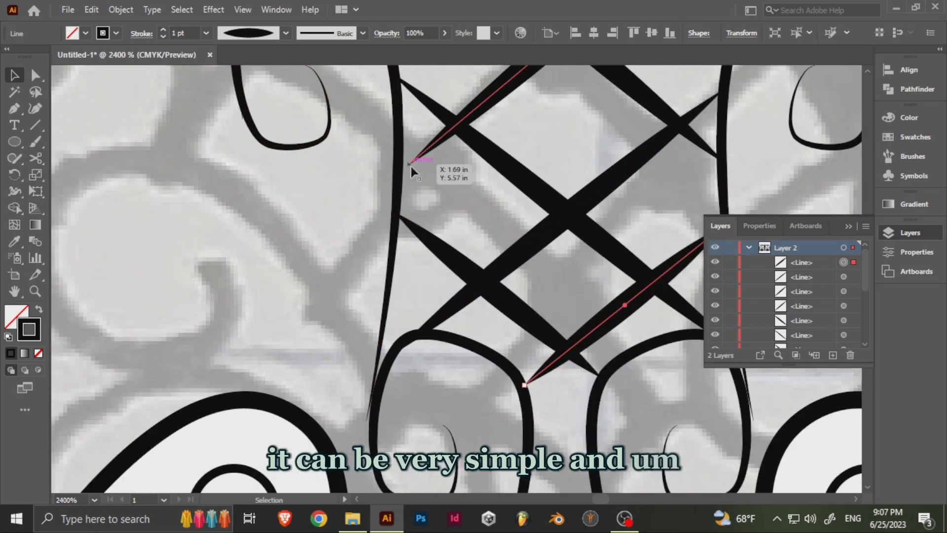
{"action": "left_click", "coordinate": [411, 167]}
{"action": "left_click_drag", "start_coordinate": [411, 167], "coordinate": [400, 175]}
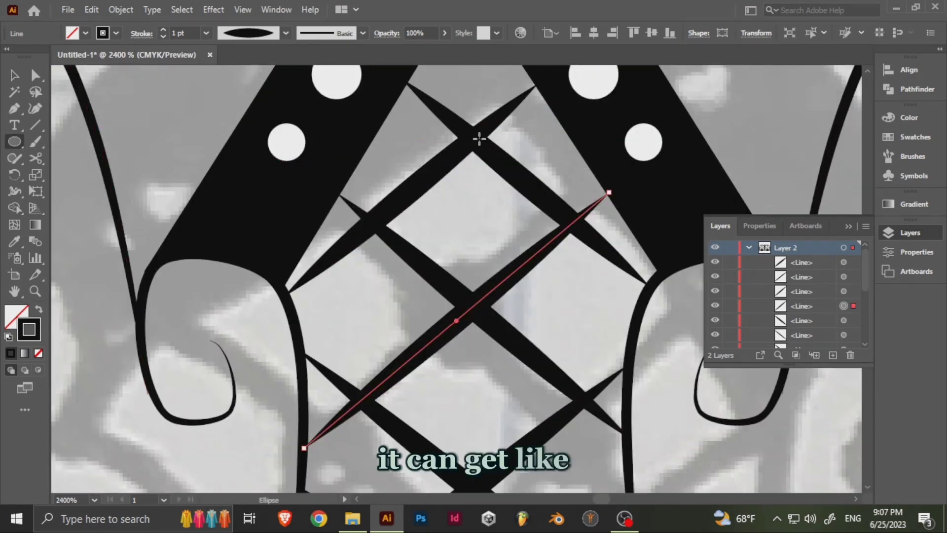
- Draw a small black circle on the lattice's topmost crossing and place a copy on the crossing to its lower left
{"action": "mouse_move", "coordinate": [472, 137]}
{"action": "left_mouse_down"}
{"action": "mouse_move", "coordinate": [485, 152]}
{"action": "mouse_move", "coordinate": [449, 146]}
{"action": "mouse_move", "coordinate": [355, 223]}
{"action": "mouse_move", "coordinate": [338, 206]}
{"action": "left_mouse_up"}
{"action": "key", "text": "v"}
{"action": "left_click_drag", "start_coordinate": [338, 206], "coordinate": [540, 207]}
{"action": "key", "text": "ctrl+z"}
{"action": "left_click_drag", "start_coordinate": [338, 206], "coordinate": [472, 207]}
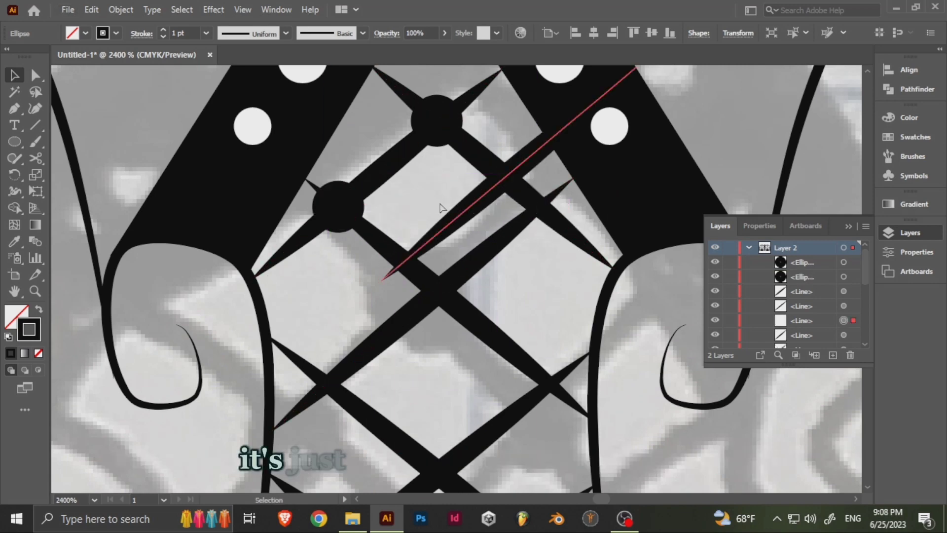
{"action": "key", "text": "ctrl+z"}
- Copy the black dot onto all the remaining crossings of the lattice
{"action": "left_click_drag", "start_coordinate": [338, 206], "coordinate": [449, 222]}
{"action": "left_click_drag", "start_coordinate": [450, 224], "coordinate": [340, 317]}
{"action": "left_click_drag", "start_coordinate": [340, 317], "coordinate": [565, 154]}
{"action": "left_click_drag", "start_coordinate": [565, 154], "coordinate": [454, 242]}
{"action": "left_click_drag", "start_coordinate": [454, 242], "coordinate": [538, 311]}
{"action": "left_click_drag", "start_coordinate": [535, 314], "coordinate": [452, 380]}
{"action": "scroll", "coordinate": [478, 279], "scroll_direction": "down", "scroll_amount": 5}
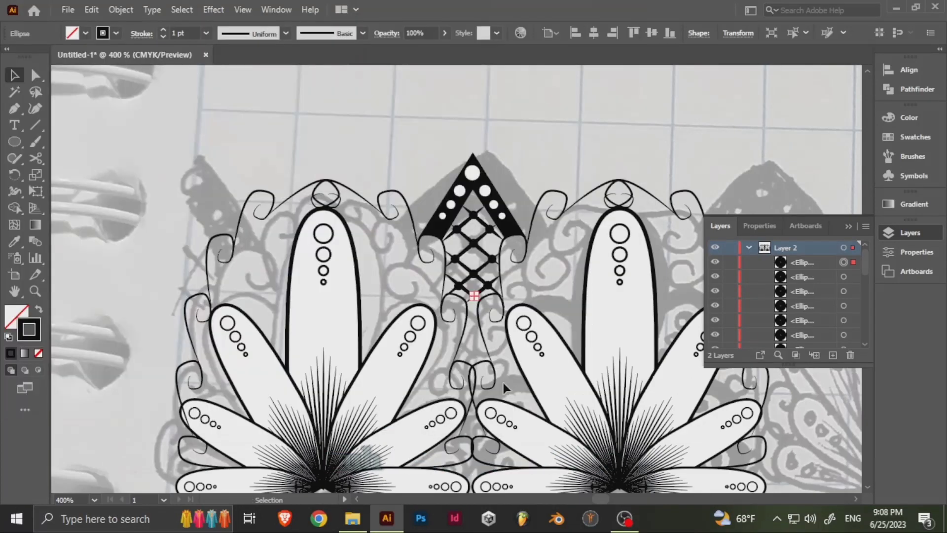
- Save the file as Mandala_border in the Custom Brushes by Hand folder within OBS Recordings on the G: drive
{"action": "key", "text": "ctrl+shift+s"}
{"action": "scroll", "coordinate": [99, 157], "scroll_direction": "down", "scroll_amount": 1}
{"action": "scroll", "coordinate": [113, 227], "scroll_direction": "down", "scroll_amount": 3}
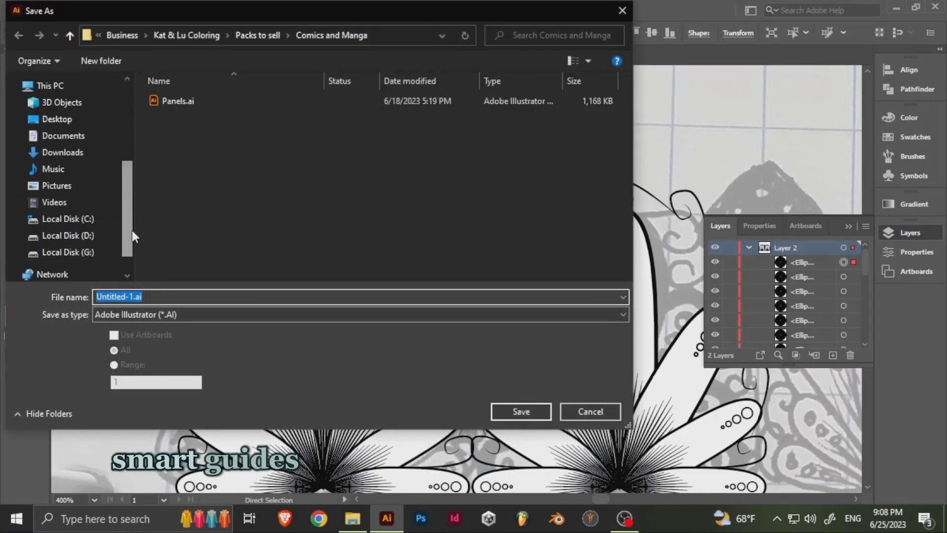
{"action": "left_click", "coordinate": [68, 252]}
{"action": "scroll", "coordinate": [394, 200], "scroll_direction": "down", "scroll_amount": 5}
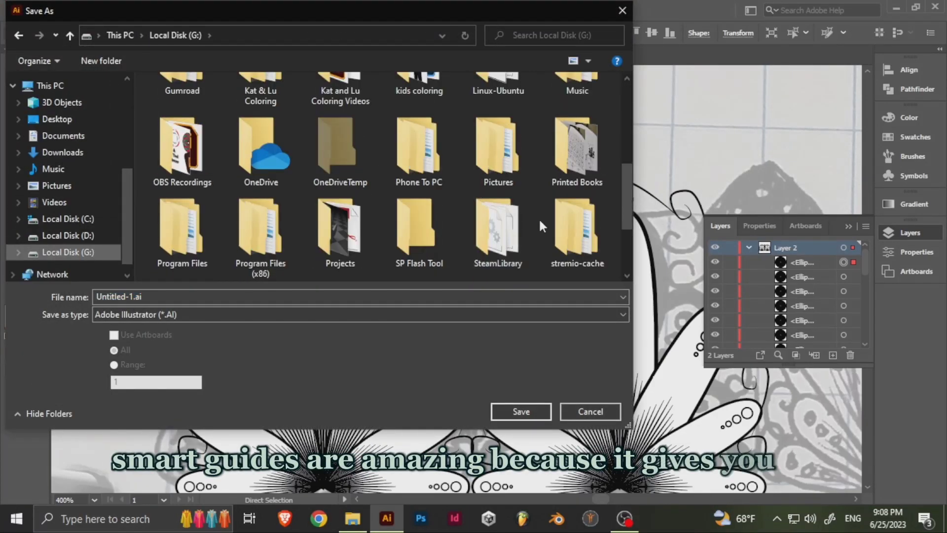
{"action": "double_click", "coordinate": [182, 158]}
{"action": "double_click", "coordinate": [182, 195]}
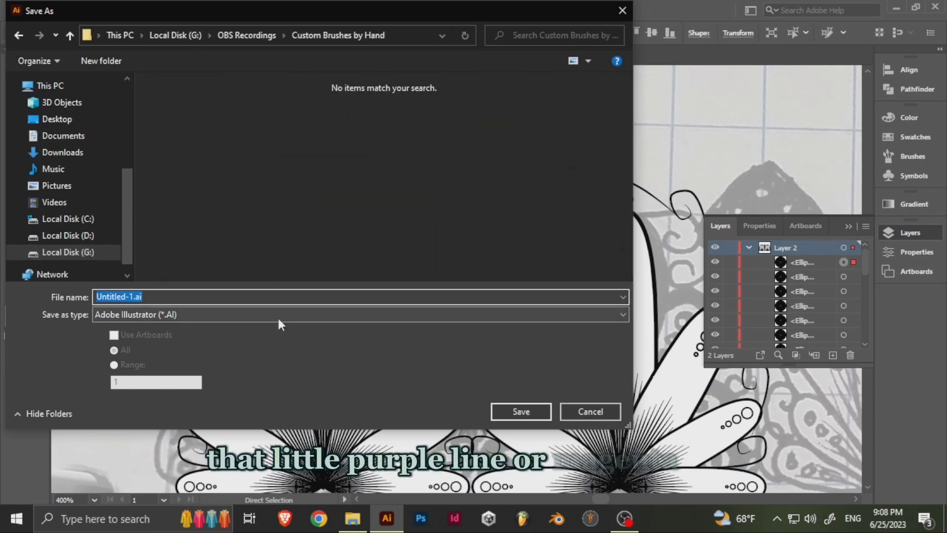
{"action": "type", "text": "Mandala_border"}
{"action": "key", "text": "Return"}
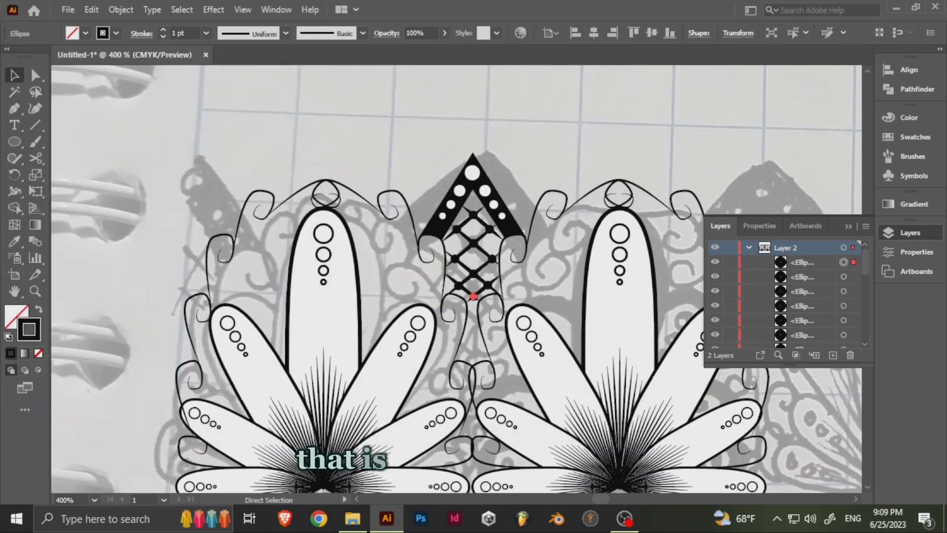
{"action": "key", "text": "Return"}
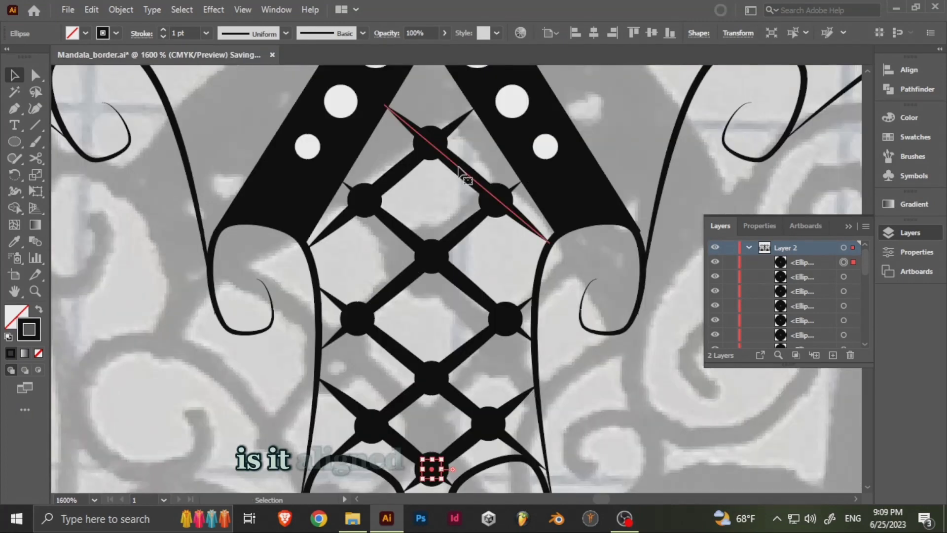
- Set the stroke weight of all the tapered lattice lines to 0.5 pt
{"action": "left_click", "coordinate": [463, 236]}
{"action": "left_click", "coordinate": [351, 401], "text": "shift"}
{"action": "scroll", "coordinate": [395, 345], "scroll_direction": "down", "scroll_amount": 4}
{"action": "left_click", "coordinate": [459, 258], "text": "shift"}
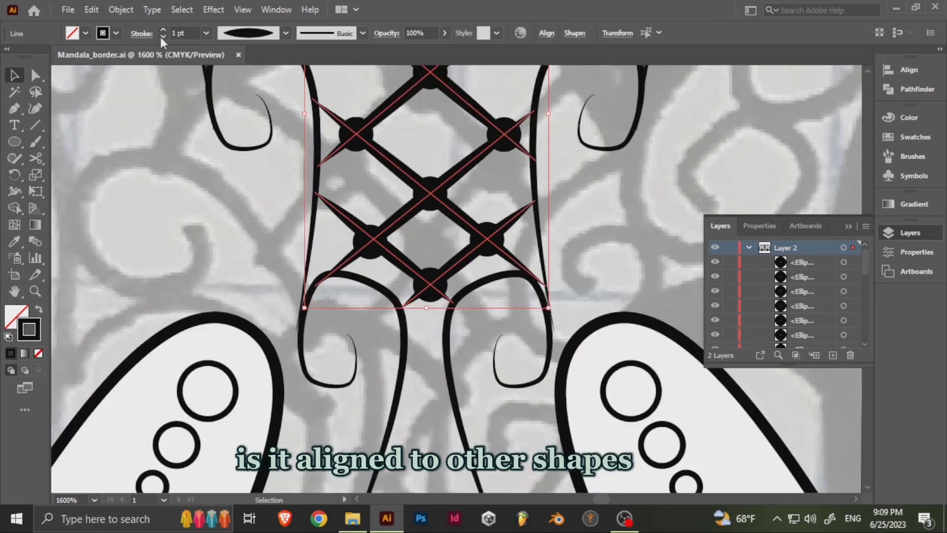
{"action": "left_click", "coordinate": [163, 36]}
{"action": "left_click", "coordinate": [163, 37]}
{"action": "scroll", "coordinate": [444, 197], "scroll_direction": "up", "scroll_amount": 5}
{"action": "left_click", "coordinate": [485, 303]}
- Hide the template layer so only the traced vector artwork shows
{"action": "scroll", "coordinate": [464, 213], "scroll_direction": "down", "scroll_amount": 7}
{"action": "scroll", "coordinate": [463, 214], "scroll_direction": "down", "scroll_amount": 5}
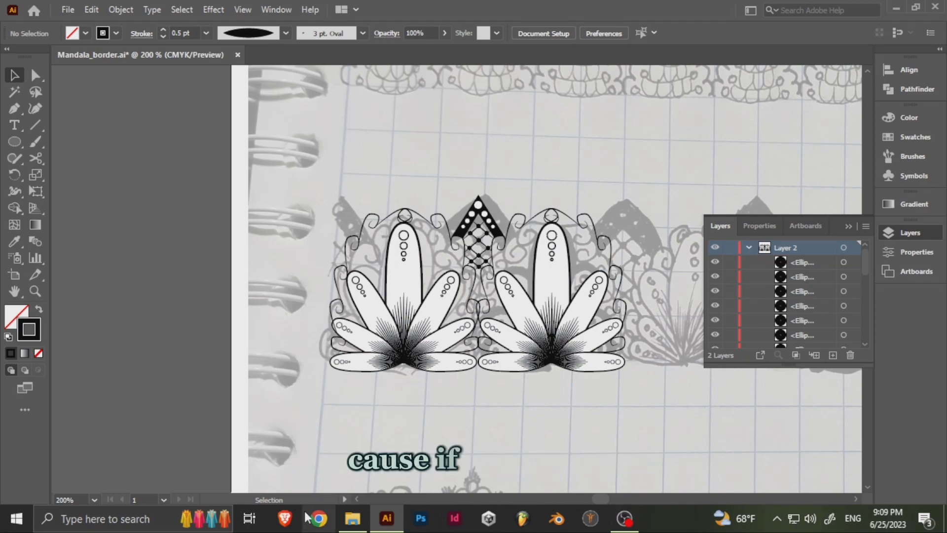
{"action": "left_click", "coordinate": [716, 262]}
{"action": "scroll", "coordinate": [492, 225], "scroll_direction": "up", "scroll_amount": 6}
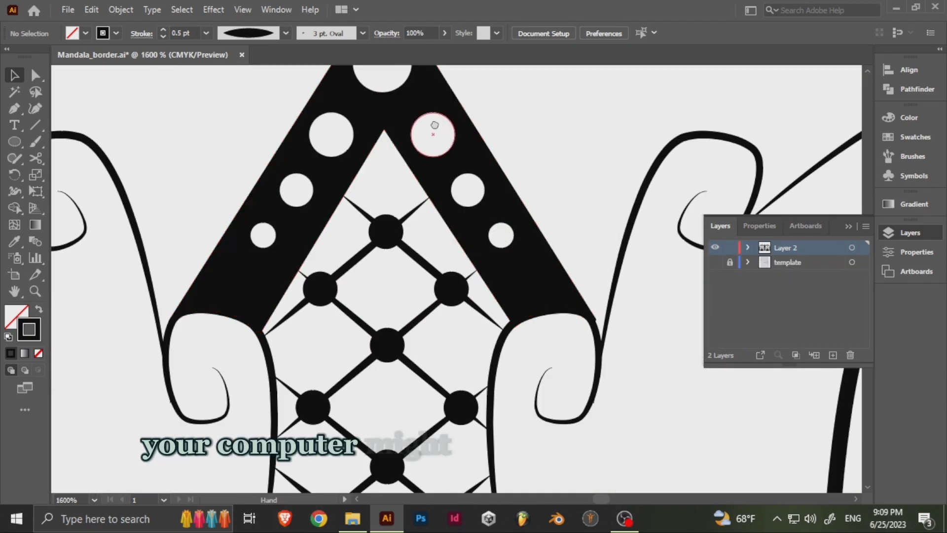
{"action": "left_click_drag", "start_coordinate": [436, 125], "coordinate": [470, 241]}
{"action": "left_click", "coordinate": [470, 241]}
- Group all the lattice lines together with the dots at their crossings
{"action": "left_click_drag", "start_coordinate": [460, 369], "coordinate": [491, 180]}
{"action": "left_click", "coordinate": [451, 155]}
{"action": "left_click", "coordinate": [443, 132]}
{"action": "left_click", "coordinate": [434, 144]}
{"action": "left_click", "coordinate": [468, 146], "text": "shift"}
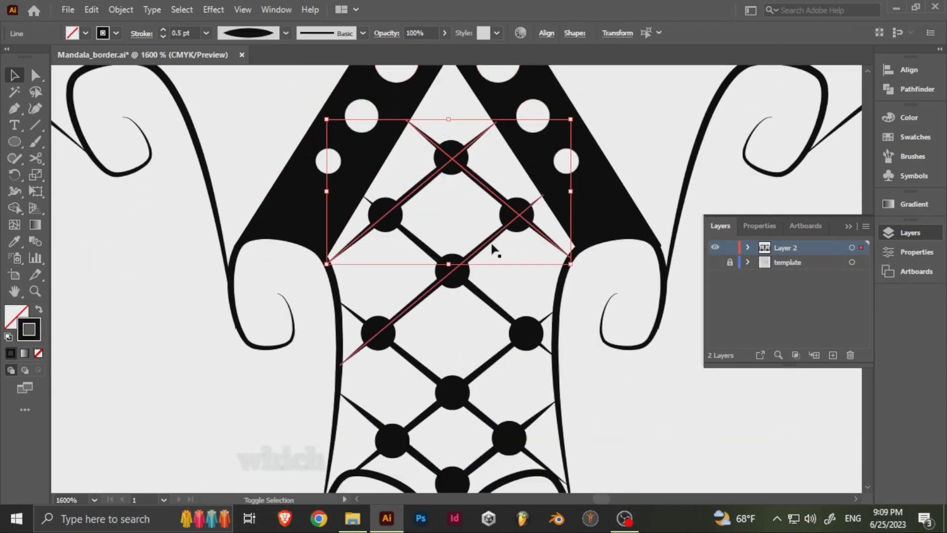
{"action": "left_click", "coordinate": [490, 241], "text": "shift"}
{"action": "left_click", "coordinate": [476, 290], "text": "shift"}
{"action": "left_click", "coordinate": [467, 382], "text": "shift"}
{"action": "left_click", "coordinate": [440, 383], "text": "shift"}
{"action": "left_click", "coordinate": [471, 468], "text": "shift"}
{"action": "left_click", "coordinate": [436, 469], "text": "shift"}
{"action": "left_click_drag", "start_coordinate": [457, 480], "coordinate": [440, 366]}
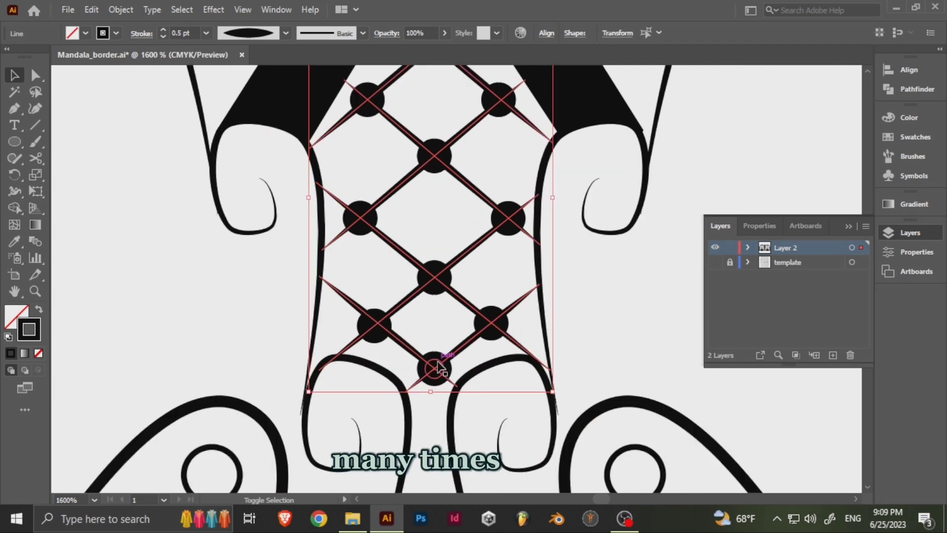
{"action": "left_click", "coordinate": [363, 220], "text": "shift"}
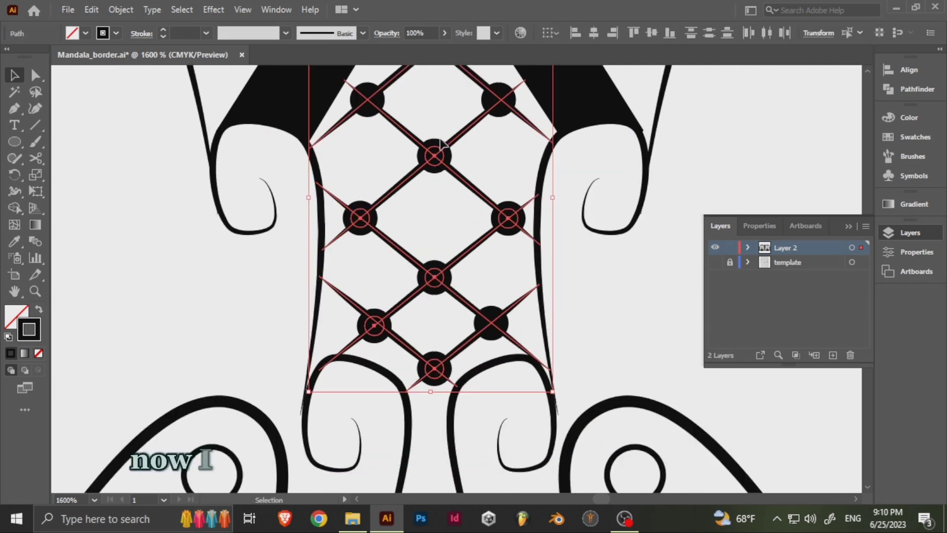
{"action": "left_click_drag", "start_coordinate": [442, 142], "coordinate": [458, 291]}
{"action": "left_click", "coordinate": [511, 238], "text": "shift"}
{"action": "key", "text": "ctrl+g"}
{"action": "left_click", "coordinate": [430, 231]}
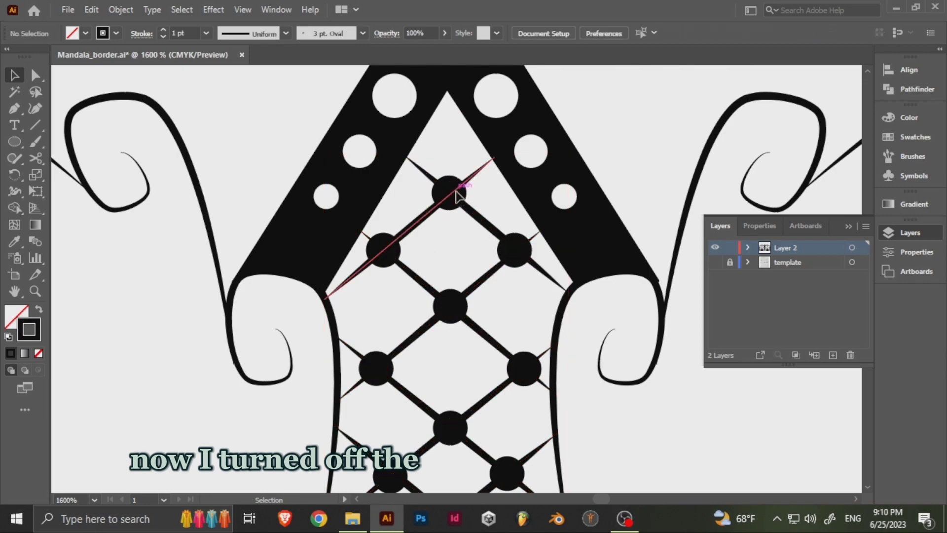
- Copy the dotted peaked band to the border's left end, with its right foot on the outer curl
{"action": "scroll", "coordinate": [464, 246], "scroll_direction": "down", "scroll_amount": 5}
{"action": "scroll", "coordinate": [464, 217], "scroll_direction": "up", "scroll_amount": 5}
{"action": "left_click", "coordinate": [476, 257]}
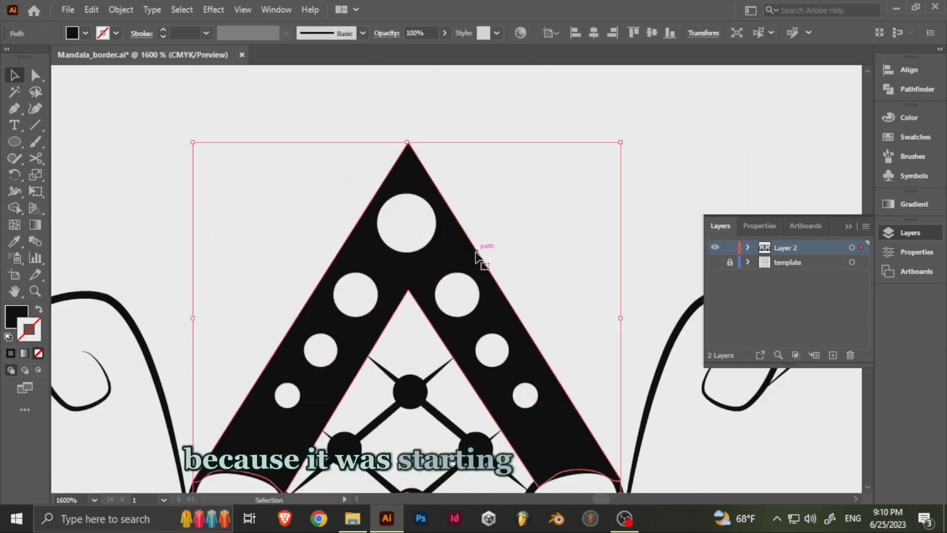
{"action": "scroll", "coordinate": [460, 290], "scroll_direction": "down", "scroll_amount": 5}
{"action": "left_click_drag", "start_coordinate": [632, 197], "coordinate": [344, 211]}
{"action": "left_click", "coordinate": [246, 177]}
- Delete the dots from the left leg of the copied band
{"action": "scroll", "coordinate": [247, 177], "scroll_direction": "up", "scroll_amount": 4}
{"action": "left_click", "coordinate": [441, 346]}
{"action": "key", "text": "a"}
{"action": "left_click", "coordinate": [389, 272]}
{"action": "left_click", "coordinate": [441, 348]}
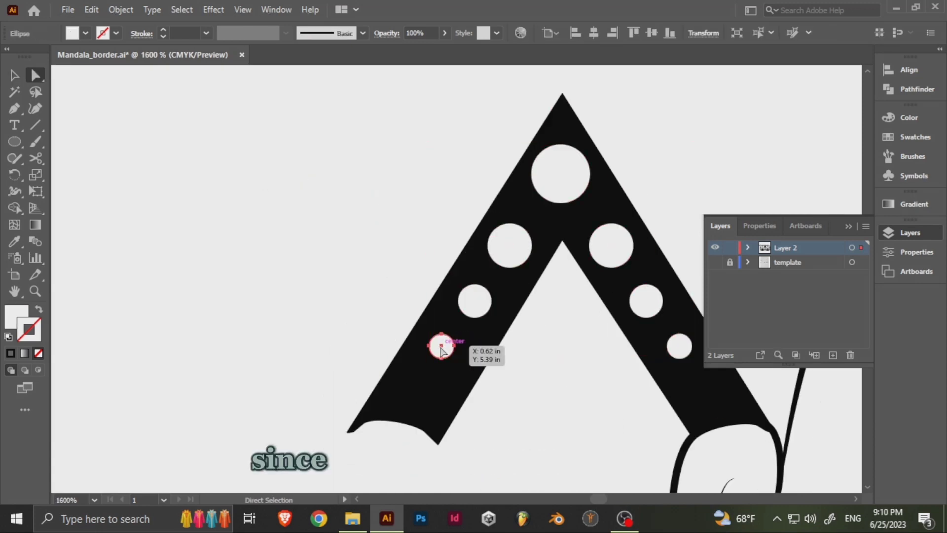
{"action": "key", "text": "Delete"}
{"action": "left_click", "coordinate": [483, 290]}
{"action": "key", "text": "a"}
{"action": "left_click", "coordinate": [380, 220]}
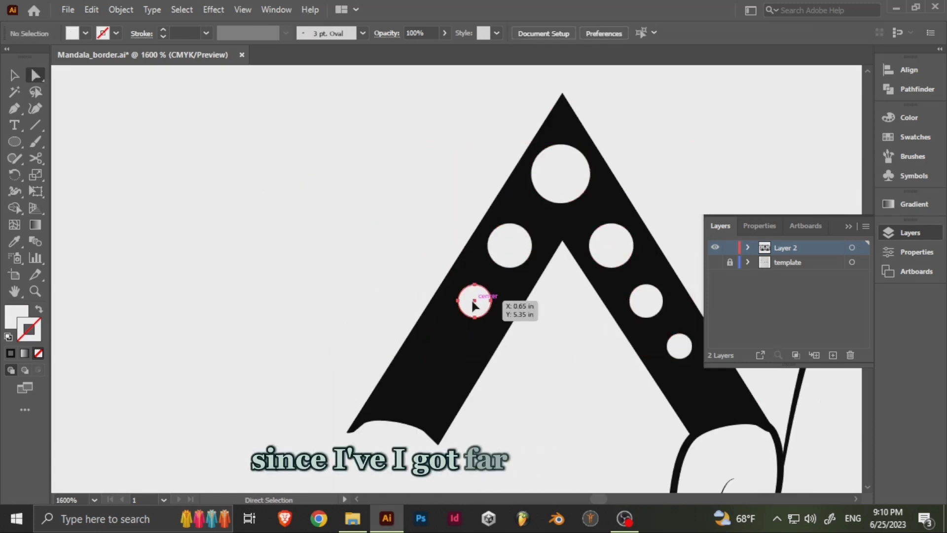
{"action": "key", "text": "Delete"}
- Try deleting the peak dot and the left leg's anchor points, leaving only the band's right half
{"action": "left_click", "coordinate": [557, 179]}
{"action": "key", "text": "Delete"}
{"action": "left_click", "coordinate": [515, 267]}
{"action": "key", "text": "p"}
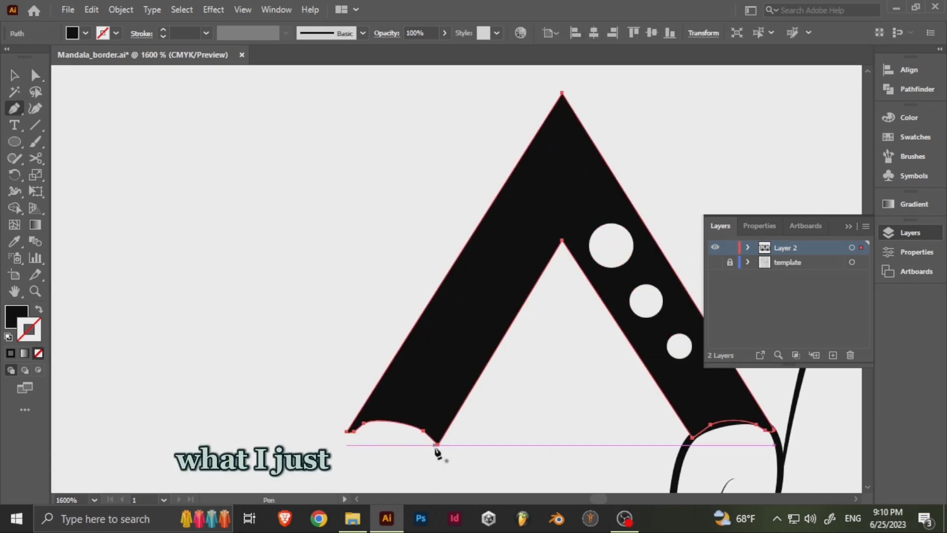
{"action": "left_click", "coordinate": [438, 445]}
{"action": "left_click", "coordinate": [424, 431]}
{"action": "left_click", "coordinate": [365, 423]}
{"action": "left_click", "coordinate": [348, 432]}
{"action": "left_click", "coordinate": [354, 432]}
{"action": "scroll", "coordinate": [442, 351], "scroll_direction": "right", "scroll_amount": 3}
{"action": "key", "text": "v"}
{"action": "left_click", "coordinate": [594, 205]}
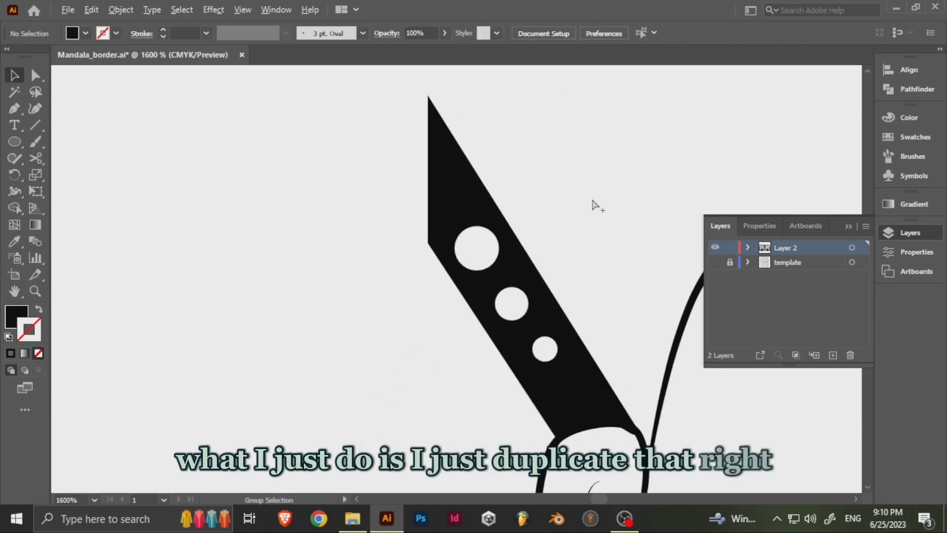
- Undo the removal of the copied band's left leg and peak dot
{"action": "scroll", "coordinate": [594, 205], "scroll_direction": "down", "scroll_amount": 5}
{"action": "scroll", "coordinate": [434, 249], "scroll_direction": "right", "scroll_amount": 3}
{"action": "key", "text": "ctrl+z"}
{"action": "key", "text": "ctrl+z"}
{"action": "key", "text": "ctrl+z"}
{"action": "key", "text": "ctrl+z"}
{"action": "key", "text": "ctrl+z"}
{"action": "key", "text": "ctrl+z"}
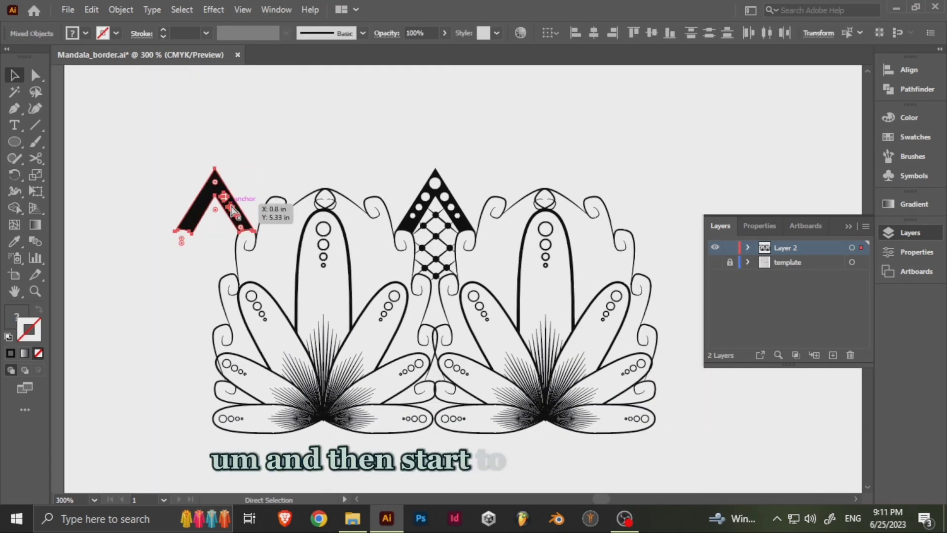
- Remove the left leg's anchor points from the copied band with the Pen tool, keeping the peak dot and right half
{"action": "scroll", "coordinate": [250, 200], "scroll_direction": "up", "scroll_amount": 3}
{"action": "left_click", "coordinate": [335, 373]}
{"action": "left_click_drag", "start_coordinate": [334, 373], "coordinate": [431, 336]}
{"action": "key", "text": "a"}
{"action": "left_click", "coordinate": [420, 306]}
{"action": "key", "text": "p"}
{"action": "left_click", "coordinate": [425, 317]}
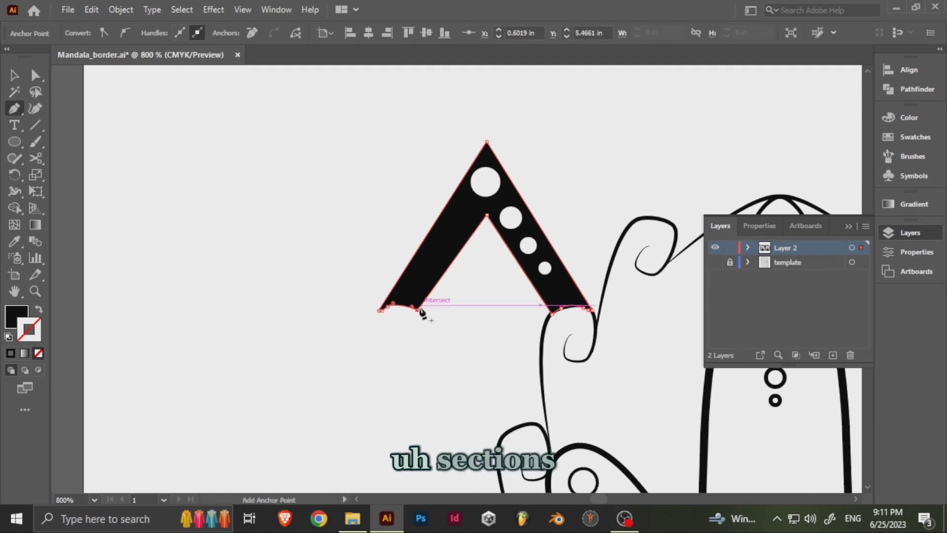
{"action": "left_click", "coordinate": [417, 311]}
{"action": "left_click", "coordinate": [380, 313]}
{"action": "scroll", "coordinate": [388, 312], "scroll_direction": "up", "scroll_amount": 4}
{"action": "left_click", "coordinate": [380, 332]}
{"action": "left_click", "coordinate": [412, 316]}
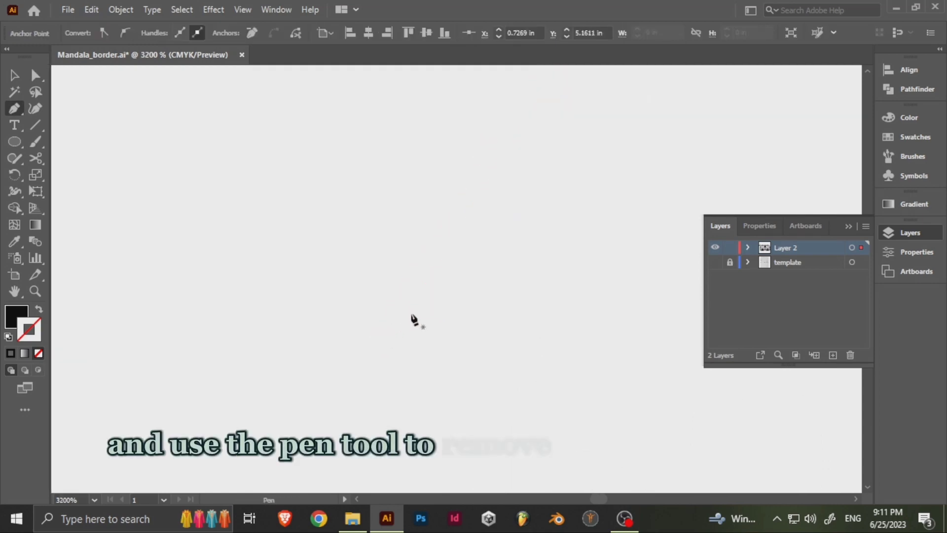
{"action": "scroll", "coordinate": [413, 316], "scroll_direction": "down", "scroll_amount": 6}
{"action": "scroll", "coordinate": [434, 207], "scroll_direction": "up", "scroll_amount": 2}
- Group the remaining half band with its dots
{"action": "key", "text": "v"}
{"action": "left_click_drag", "start_coordinate": [506, 296], "coordinate": [241, 203]}
{"action": "scroll", "coordinate": [337, 245], "scroll_direction": "down", "scroll_amount": 3}
{"action": "left_click_drag", "start_coordinate": [437, 290], "coordinate": [343, 258]}
{"action": "left_click_drag", "start_coordinate": [182, 174], "coordinate": [235, 237]}
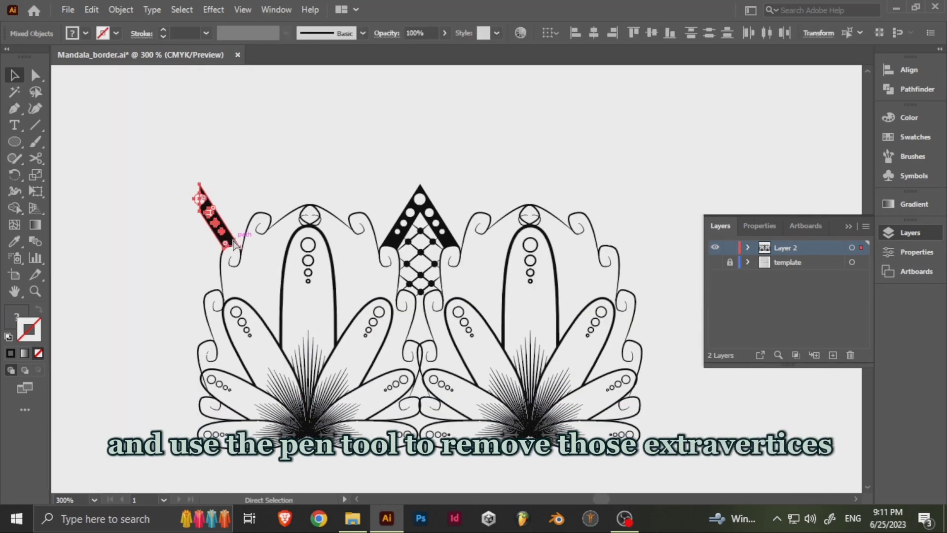
{"action": "key", "text": "ctrl+g"}
- Place a reflected copy of the half band at the border's right end, on the outer curl, and save the file
{"action": "right_click", "coordinate": [222, 225]}
{"action": "left_click", "coordinate": [392, 212]}
{"action": "left_click", "coordinate": [430, 203]}
{"action": "right_click", "coordinate": [209, 216]}
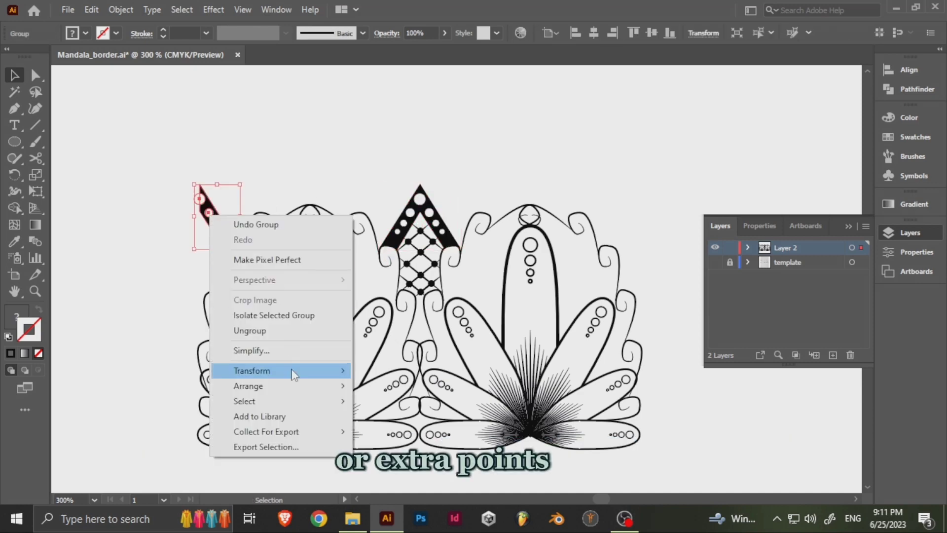
{"action": "mouse_move", "coordinate": [292, 371]}
{"action": "left_click", "coordinate": [400, 423]}
{"action": "left_click", "coordinate": [394, 365]}
{"action": "key", "text": "ctrl+z"}
{"action": "left_click_drag", "start_coordinate": [222, 216], "coordinate": [629, 257]}
{"action": "left_click", "coordinate": [507, 296]}
{"action": "key", "text": "ctrl+s"}
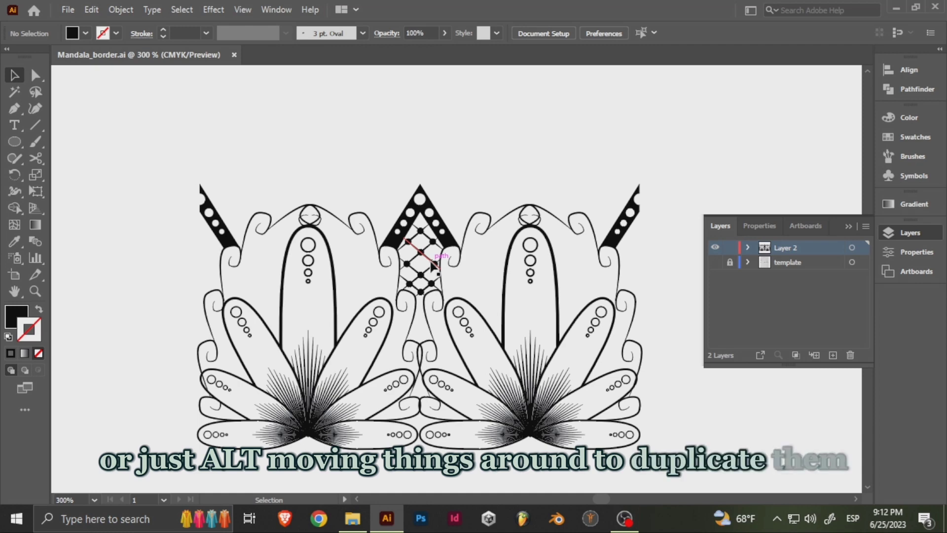
- Select the whole border and duplicate it to the right, bringing the copy's half band beside the original's end
{"action": "left_click_drag", "start_coordinate": [571, 423], "coordinate": [586, 423]}
{"action": "scroll", "coordinate": [440, 292], "scroll_direction": "down", "scroll_amount": 3}
{"action": "scroll", "coordinate": [458, 296], "scroll_direction": "down", "scroll_amount": 1}
{"action": "left_click_drag", "start_coordinate": [476, 300], "coordinate": [414, 298]}
{"action": "scroll", "coordinate": [411, 298], "scroll_direction": "up", "scroll_amount": 2}
{"action": "key", "text": "ctrl+a"}
{"action": "left_click_drag", "start_coordinate": [339, 323], "coordinate": [562, 316]}
{"action": "scroll", "coordinate": [393, 226], "scroll_direction": "up", "scroll_amount": 7}
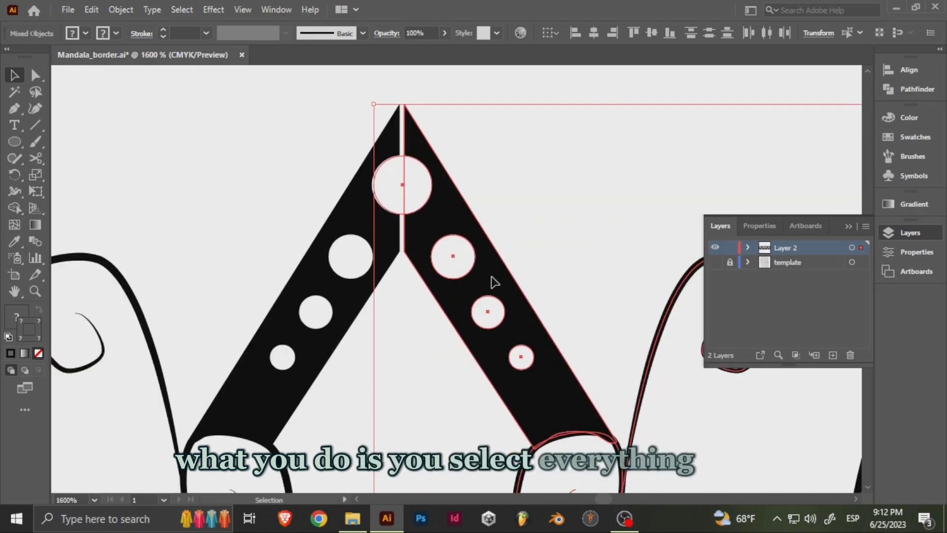
- Nudge the duplicated border sideways so the two half bands join at the peak
{"action": "key", "text": "Left"}
{"action": "key", "text": "Right"}
{"action": "key", "text": "Left"}
{"action": "left_click_drag", "start_coordinate": [443, 225], "coordinate": [444, 225]}
{"action": "key", "text": "Right"}
{"action": "key", "text": "ctrl+z"}
{"action": "scroll", "coordinate": [408, 186], "scroll_direction": "down", "scroll_amount": 1}
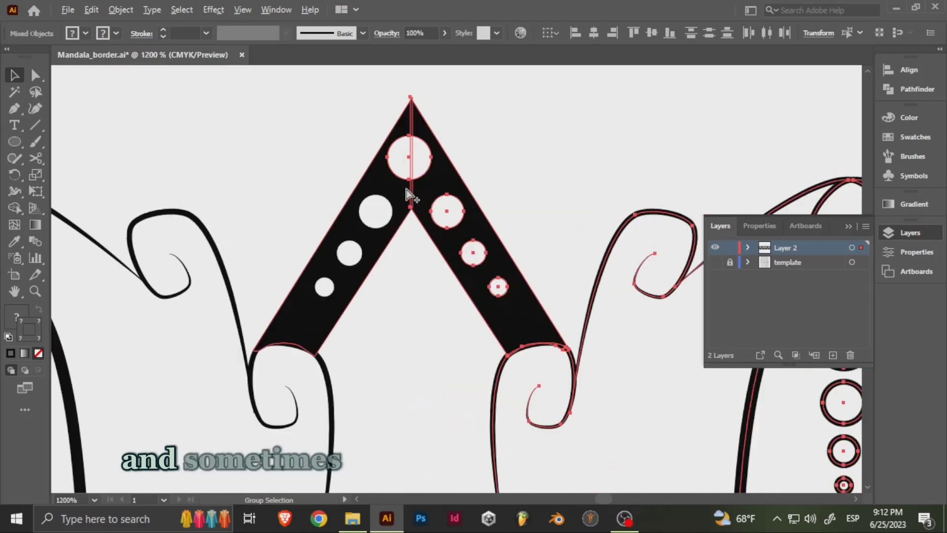
- Undo the nudging and duplication of the border, leaving only the original artwork
{"action": "key", "text": "Right"}
{"action": "key", "text": "Left"}
{"action": "scroll", "coordinate": [421, 166], "scroll_direction": "down", "scroll_amount": 4}
{"action": "key", "text": "ctrl+z"}
{"action": "key", "text": "ctrl+z"}
{"action": "key", "text": "ctrl+z"}
{"action": "key", "text": "ctrl+z"}
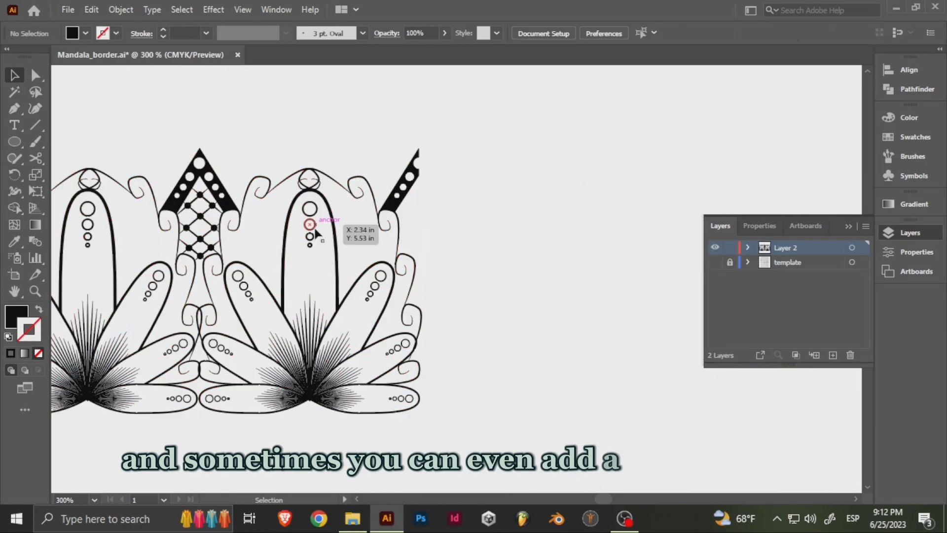
- Select the whole border artwork and save the file
{"action": "left_click_drag", "start_coordinate": [318, 225], "coordinate": [523, 204]}
{"action": "left_click_drag", "start_coordinate": [483, 158], "coordinate": [508, 213]}
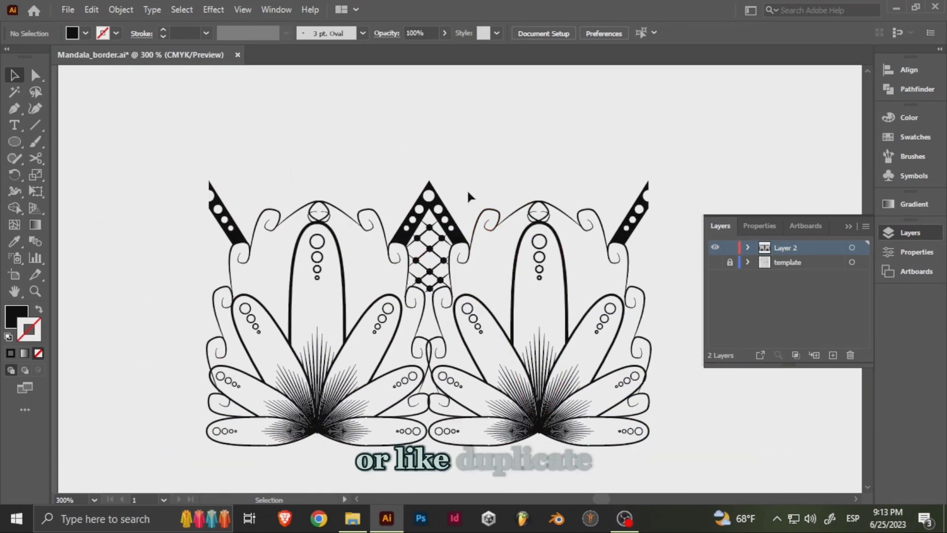
{"action": "left_click", "coordinate": [448, 210]}
{"action": "left_click_drag", "start_coordinate": [584, 149], "coordinate": [477, 166]}
{"action": "left_click", "coordinate": [477, 166]}
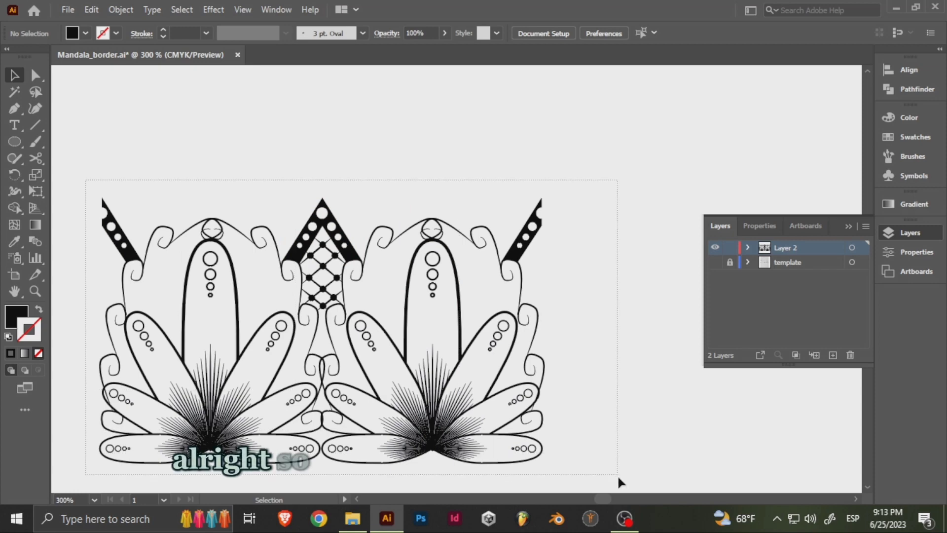
{"action": "key", "text": "ctrl+a"}
{"action": "key", "text": "ctrl+s"}
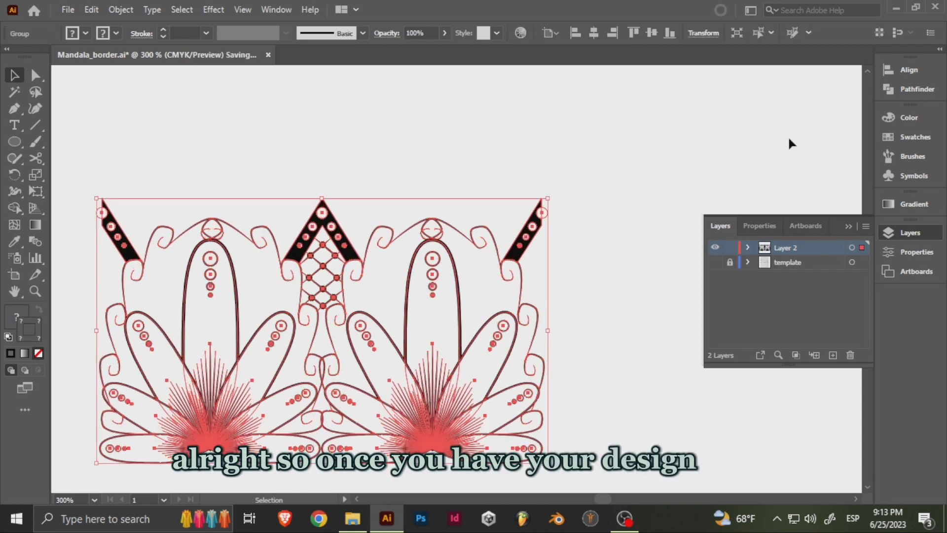
- Start a new pattern brush from the selected border artwork
{"action": "left_click", "coordinate": [865, 227]}
{"action": "left_click", "coordinate": [904, 156]}
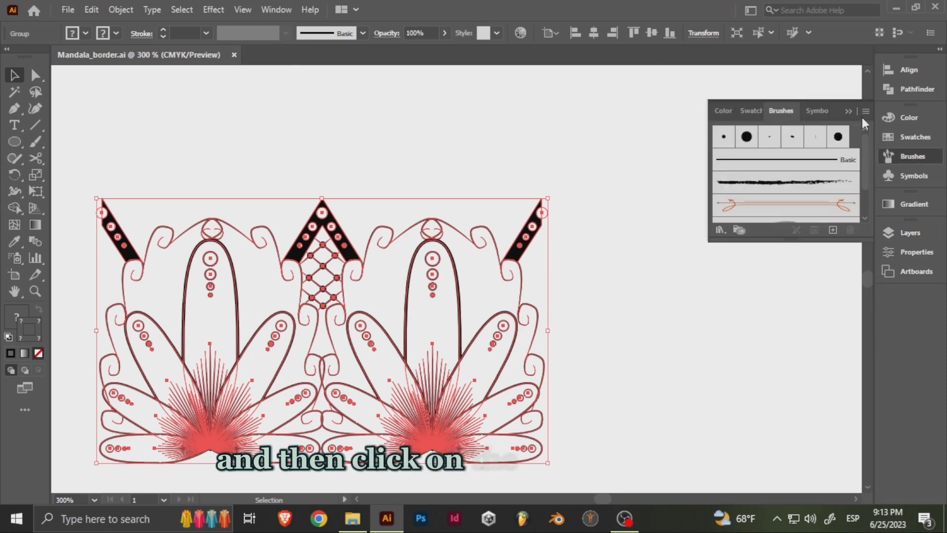
{"action": "left_click", "coordinate": [864, 112]}
{"action": "left_click", "coordinate": [760, 116]}
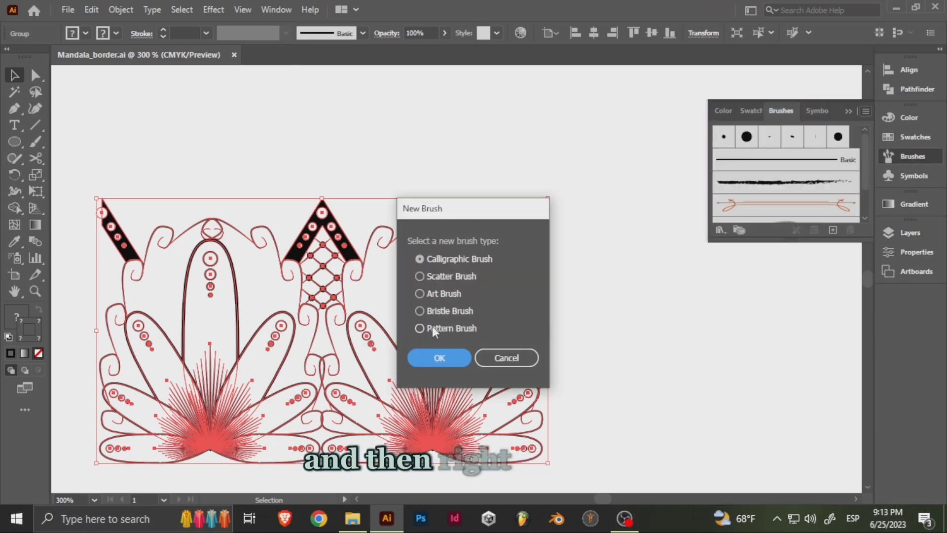
{"action": "left_click", "coordinate": [432, 327]}
{"action": "left_click", "coordinate": [440, 357]}
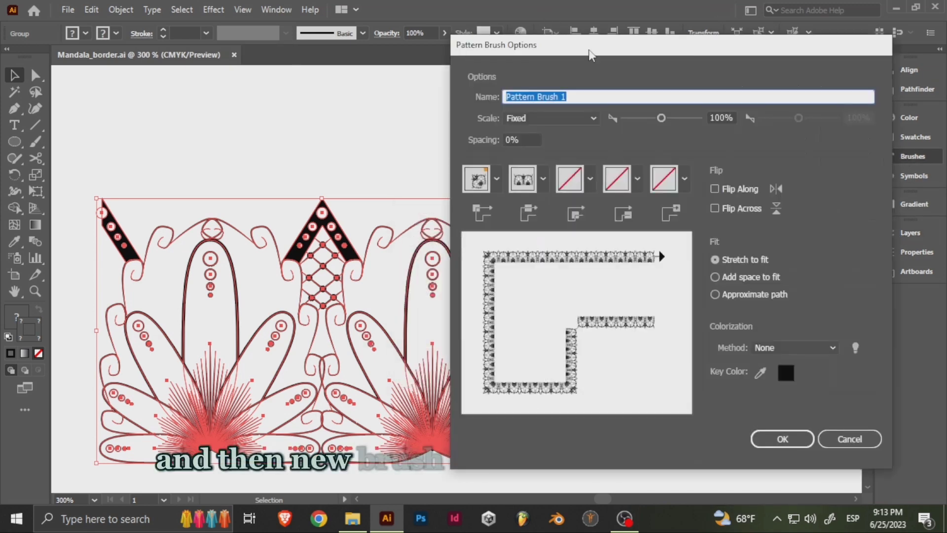
- Try None and Auto-Centered for the brush's outer corner tile and return it to Auto-Sliced
{"action": "left_click_drag", "start_coordinate": [589, 49], "coordinate": [482, 46]}
{"action": "left_click", "coordinate": [402, 167]}
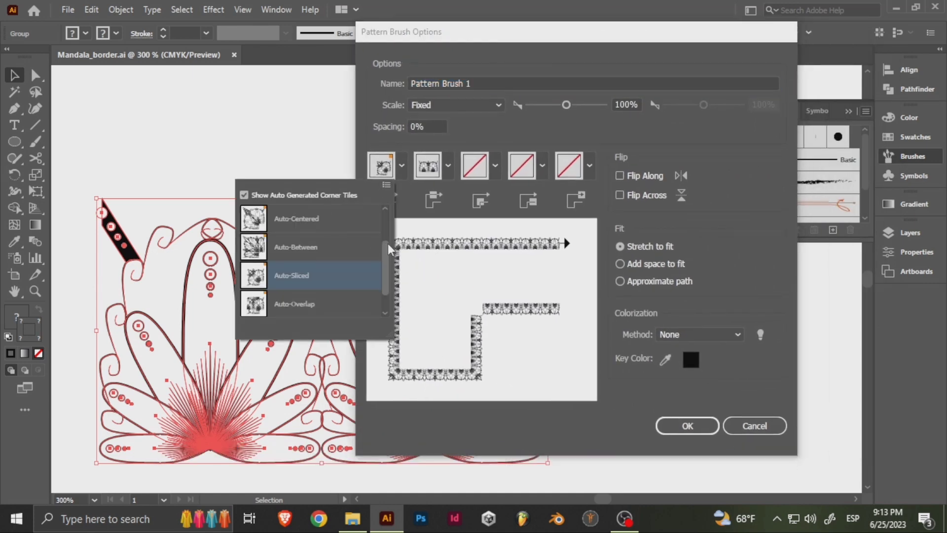
{"action": "left_click_drag", "start_coordinate": [388, 252], "coordinate": [386, 266]}
{"action": "left_click", "coordinate": [324, 276]}
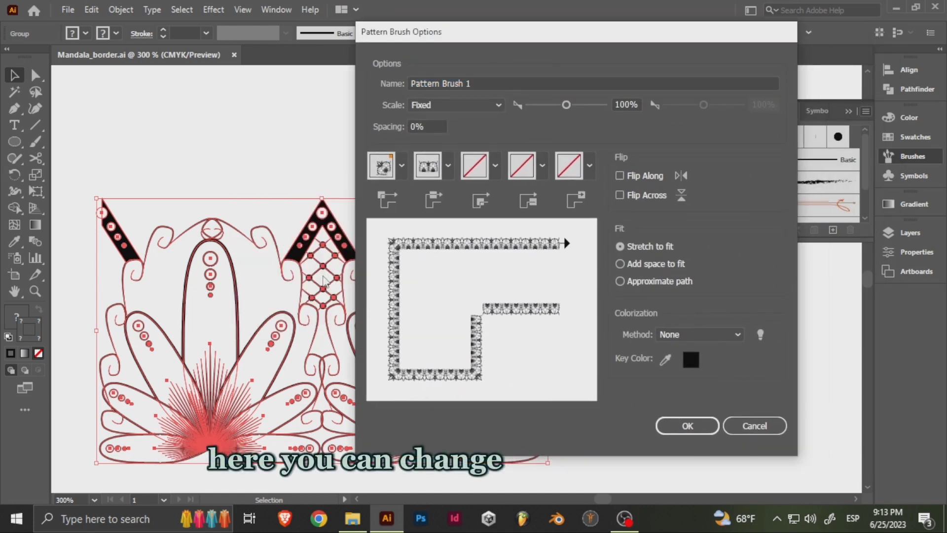
{"action": "left_click", "coordinate": [402, 167]}
{"action": "scroll", "coordinate": [323, 218], "scroll_direction": "up", "scroll_amount": 3}
{"action": "left_click", "coordinate": [324, 217]}
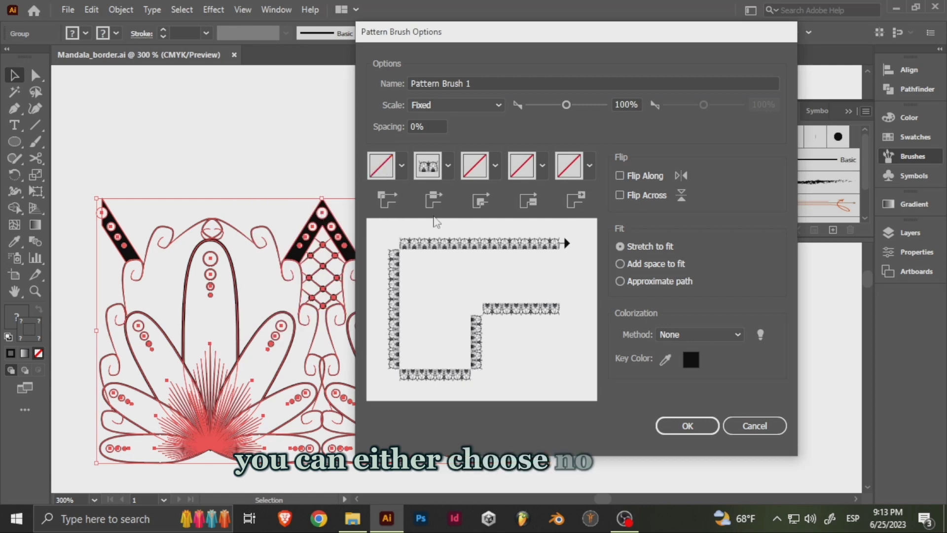
{"action": "left_click", "coordinate": [403, 169]}
{"action": "left_click", "coordinate": [289, 279]}
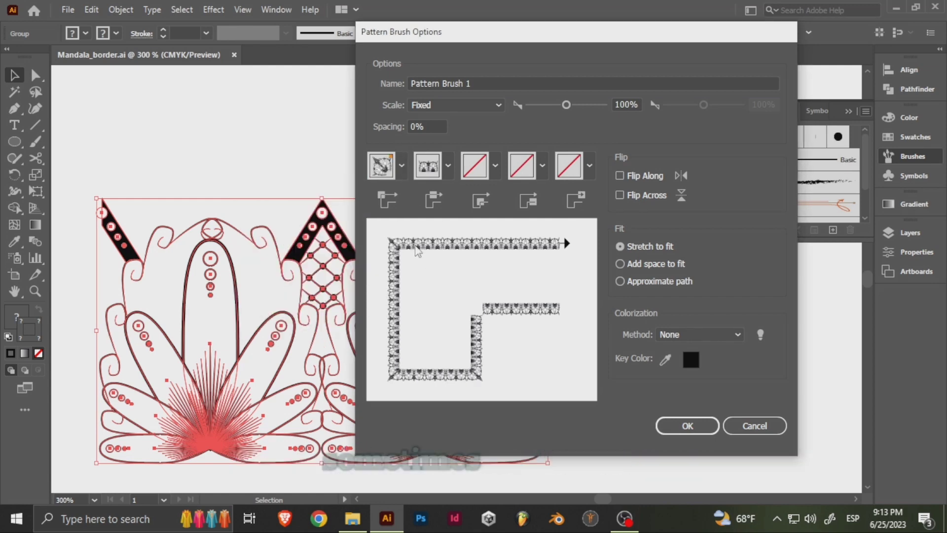
{"action": "left_click", "coordinate": [402, 167]}
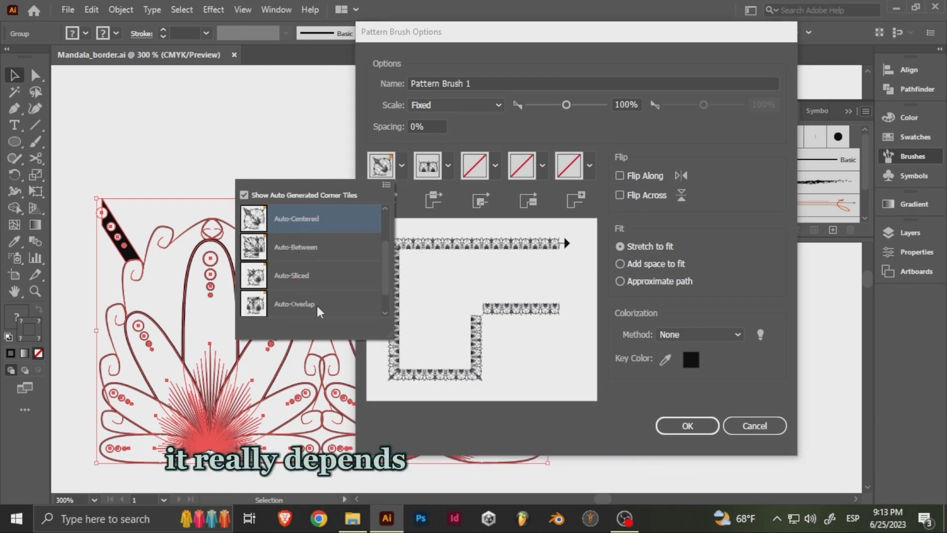
{"action": "left_click", "coordinate": [301, 281]}
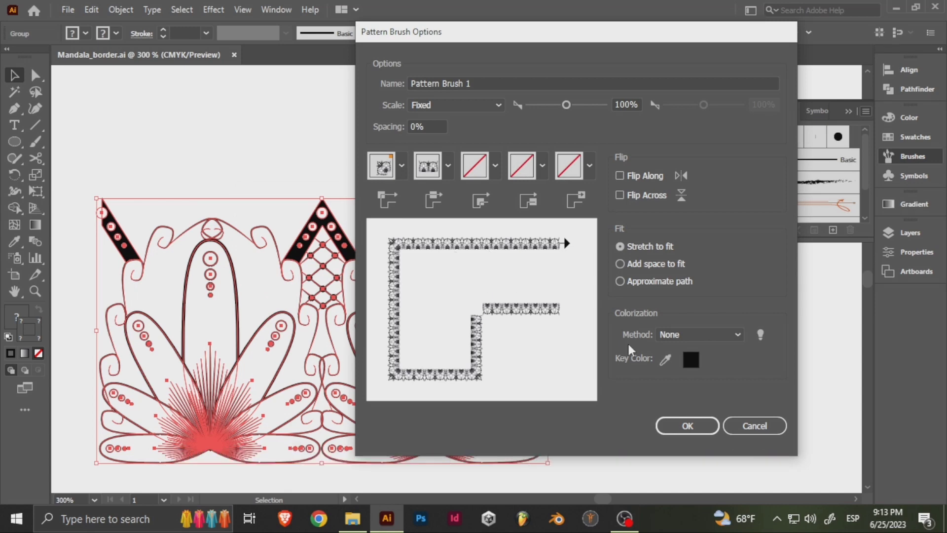
- Set the pattern brush's colorization to Tints and Shades and its scale to 10%, and create the brush
{"action": "left_click", "coordinate": [735, 335]}
{"action": "left_click", "coordinate": [698, 380]}
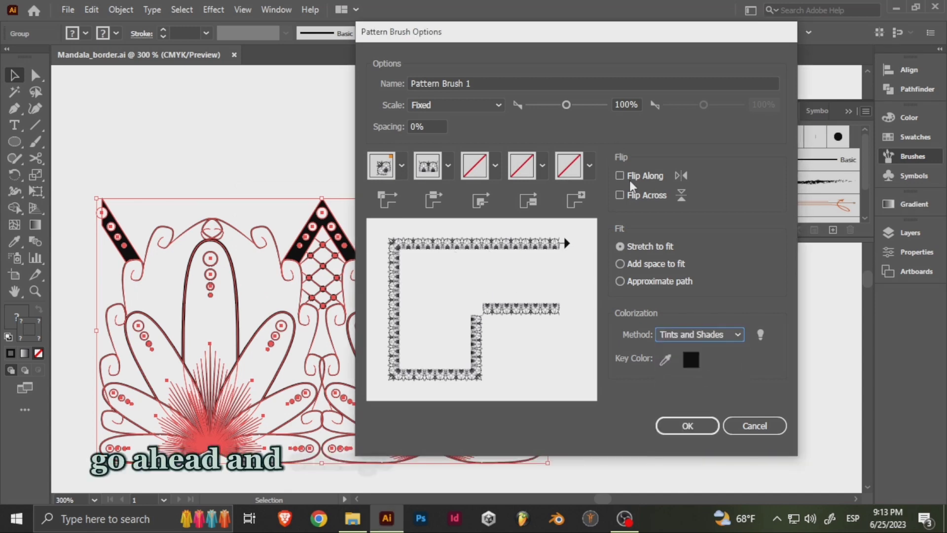
{"action": "type", "text": "10"}
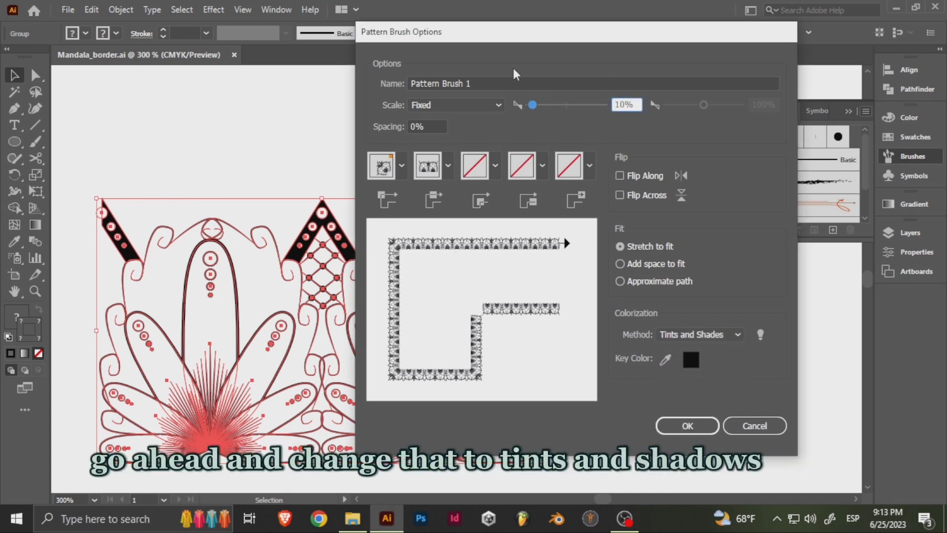
{"action": "left_click", "coordinate": [689, 426]}
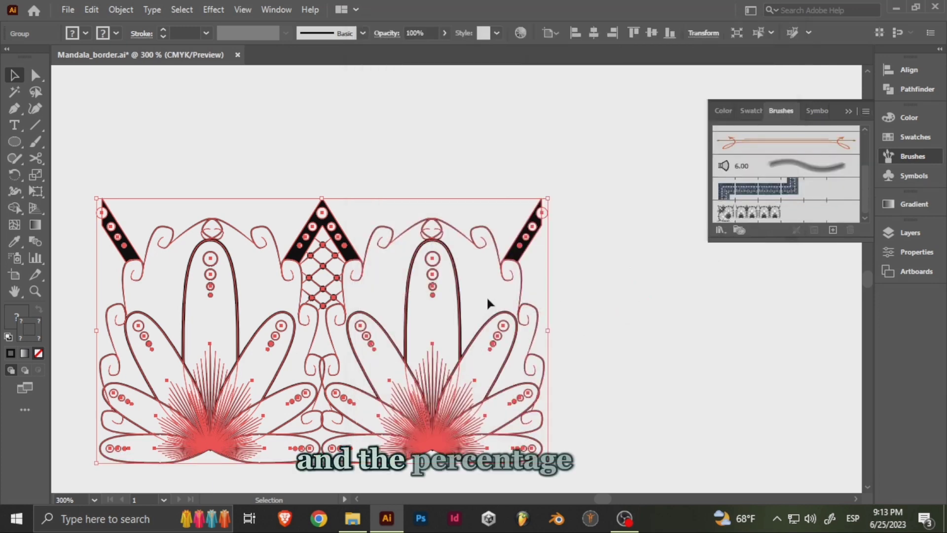
- Hide and lock the border artwork's Layer 2 and add a new layer above it
{"action": "scroll", "coordinate": [487, 295], "scroll_direction": "down", "scroll_amount": 5}
{"action": "left_click", "coordinate": [879, 232]}
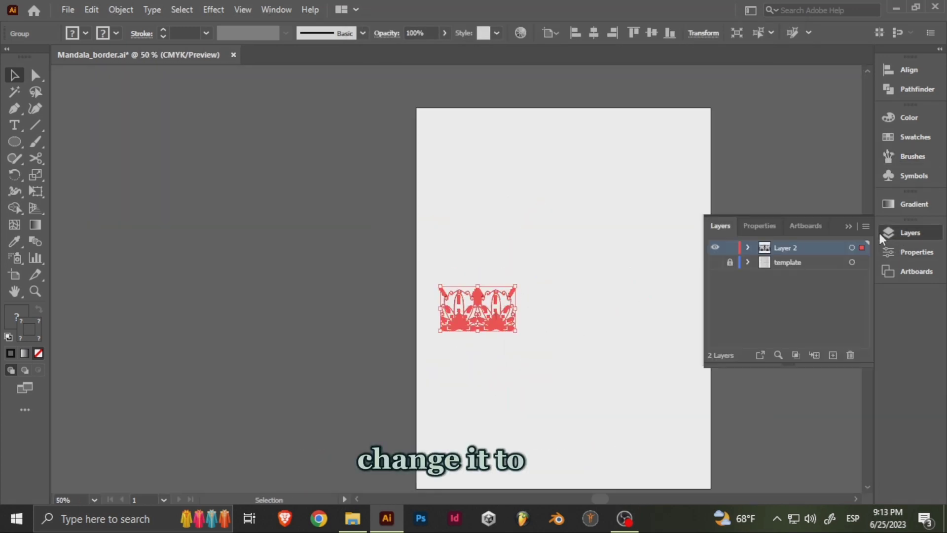
{"action": "left_click", "coordinate": [720, 251]}
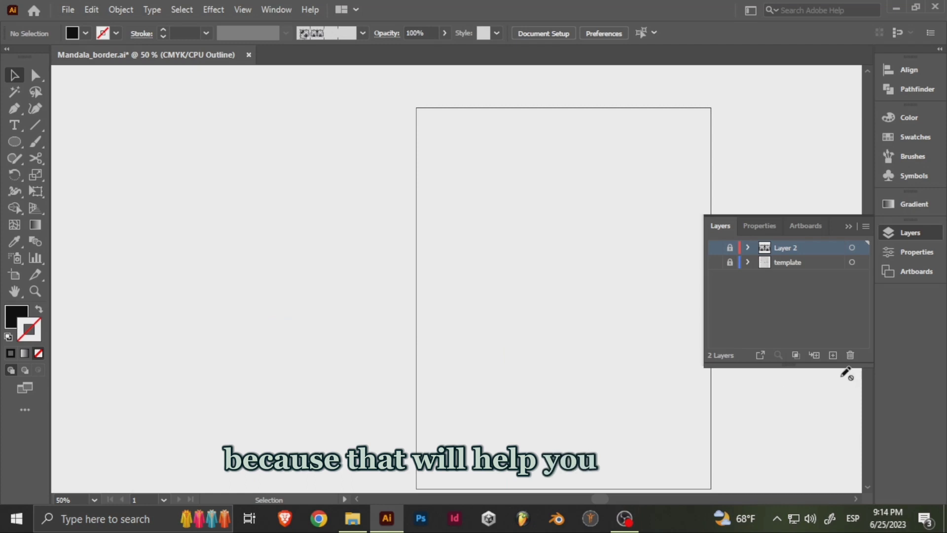
{"action": "left_click", "coordinate": [833, 355]}
- Draw a rectangle covering the whole artboard and swap its black fill with its empty stroke
{"action": "left_click_drag", "start_coordinate": [18, 143], "coordinate": [64, 142]}
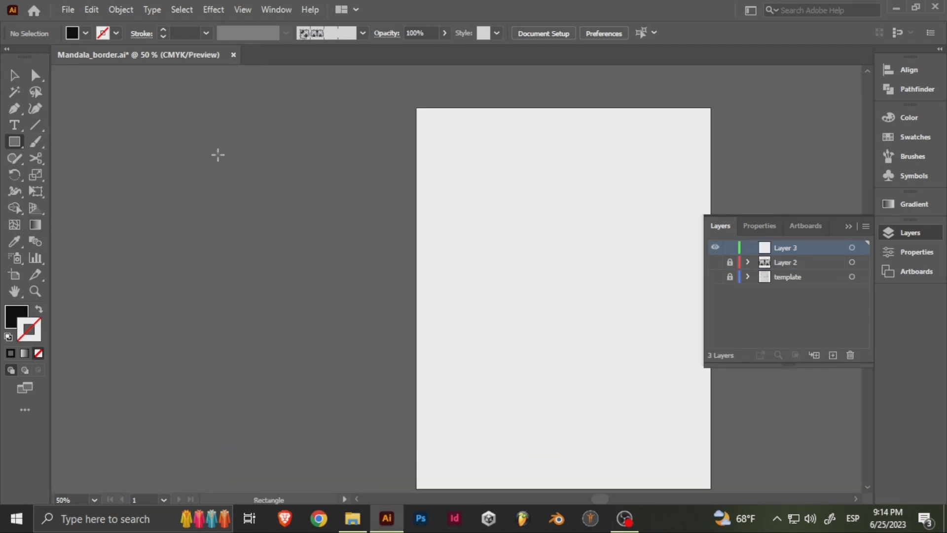
{"action": "left_click_drag", "start_coordinate": [222, 152], "coordinate": [60, 124]}
{"action": "mouse_move", "coordinate": [254, 81]}
{"action": "left_mouse_down"}
{"action": "mouse_move", "coordinate": [483, 424]}
{"action": "mouse_move", "coordinate": [549, 460]}
{"action": "left_mouse_up"}
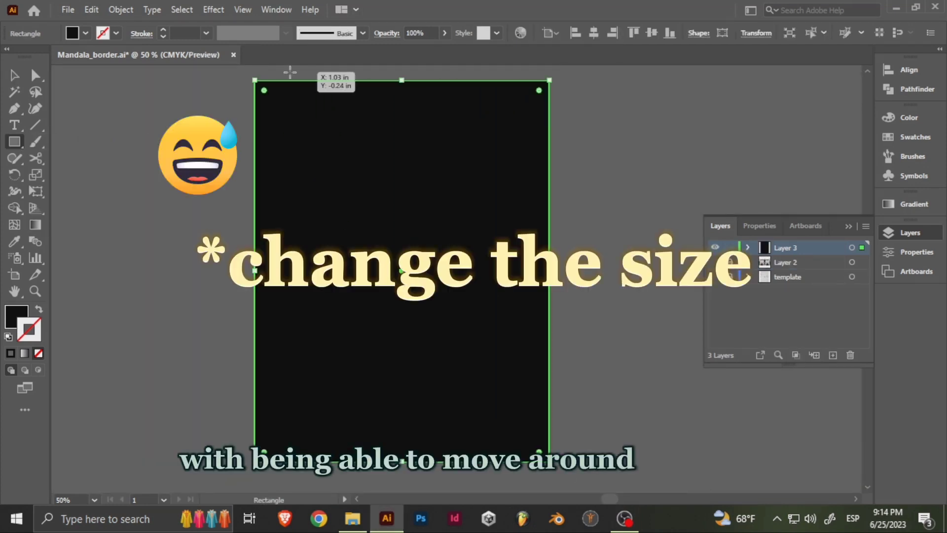
{"action": "key", "text": "shift+x"}
- Apply the new mandala pattern brush to the rectangle's outline
{"action": "left_click", "coordinate": [912, 156]}
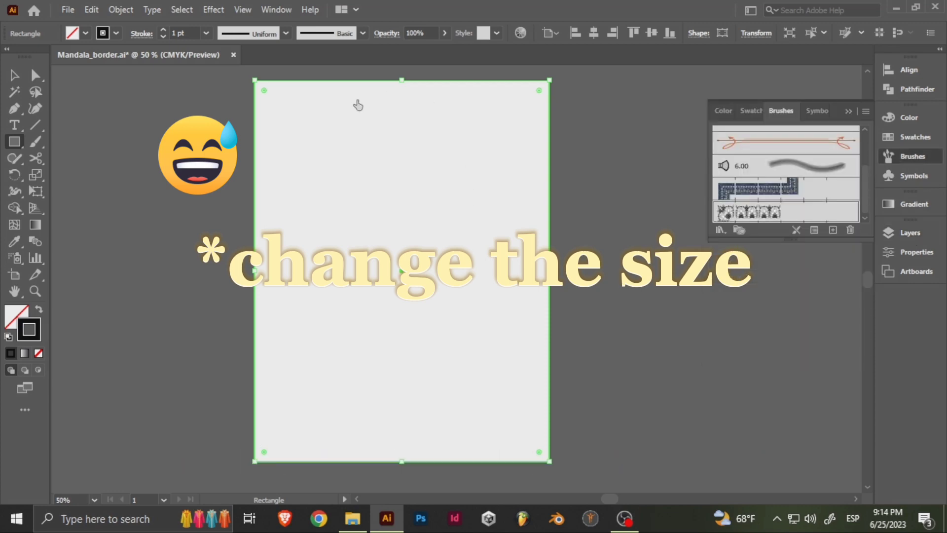
{"action": "scroll", "coordinate": [389, 113], "scroll_direction": "up", "scroll_amount": 2}
{"action": "scroll", "coordinate": [404, 152], "scroll_direction": "down", "scroll_amount": 3}
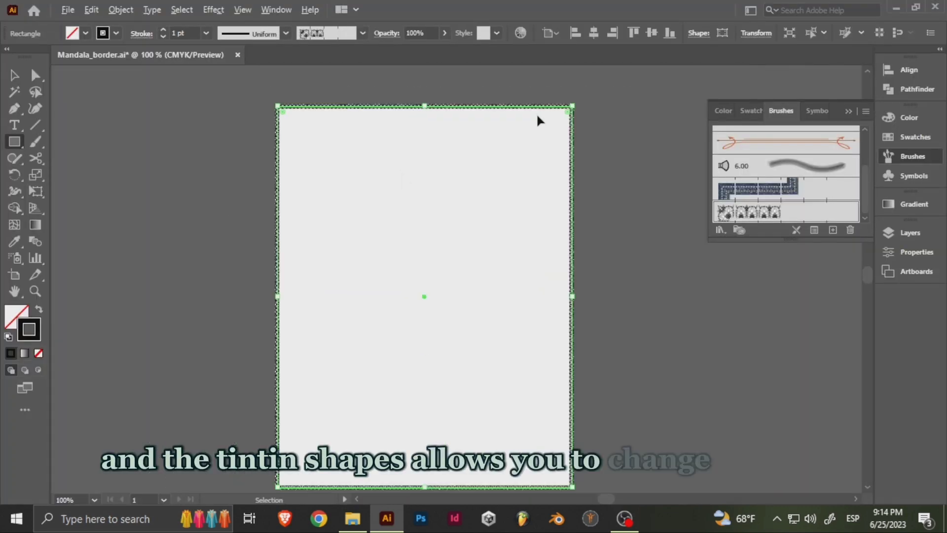
{"action": "key", "text": "v"}
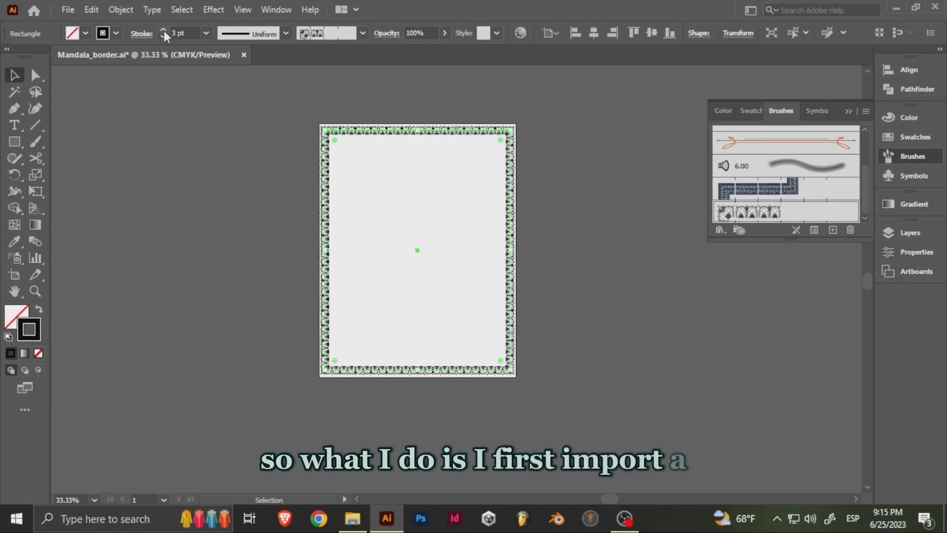
{"action": "scroll", "coordinate": [474, 173], "scroll_direction": "up", "scroll_amount": 15}
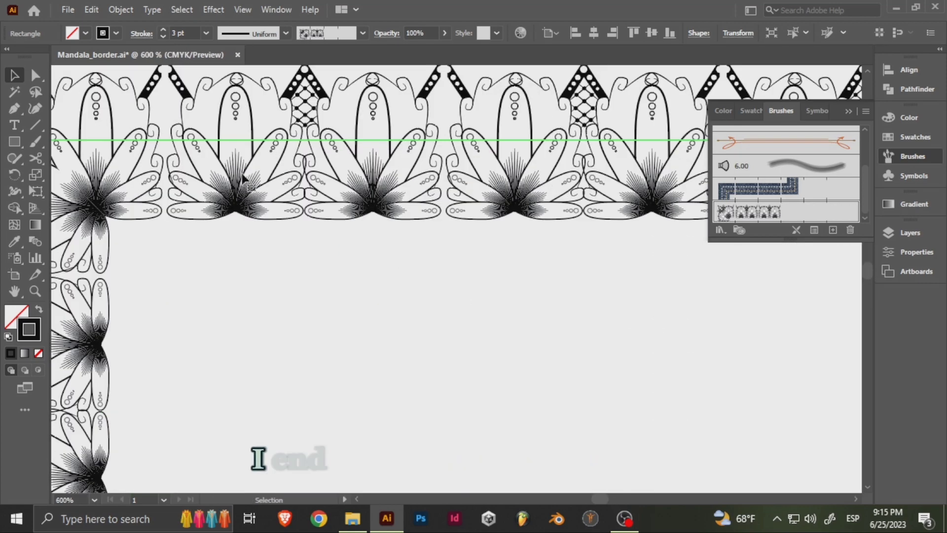
{"action": "scroll", "coordinate": [243, 180], "scroll_direction": "down", "scroll_amount": 15}
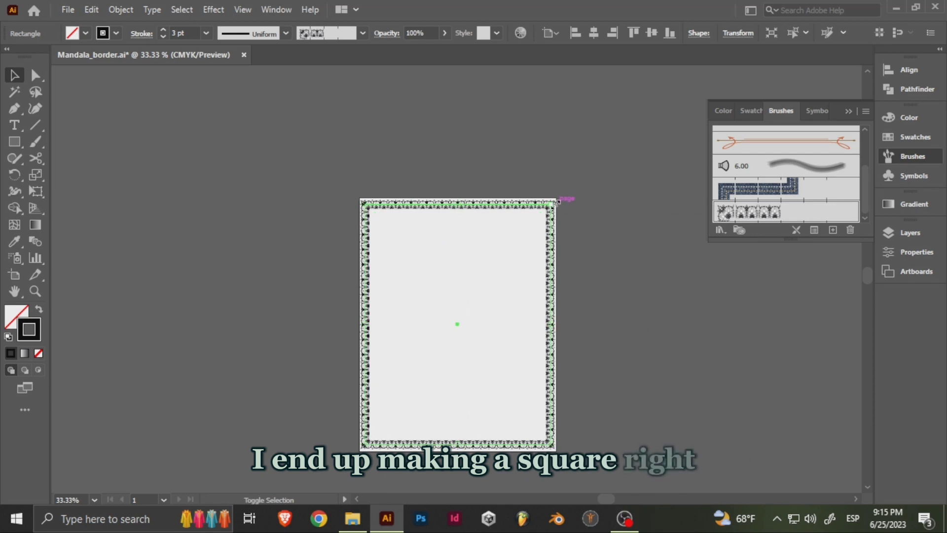
- Scale the bordered rectangle down toward the page centre and set its stroke to 5 pt
{"action": "left_click_drag", "start_coordinate": [558, 201], "coordinate": [545, 213]}
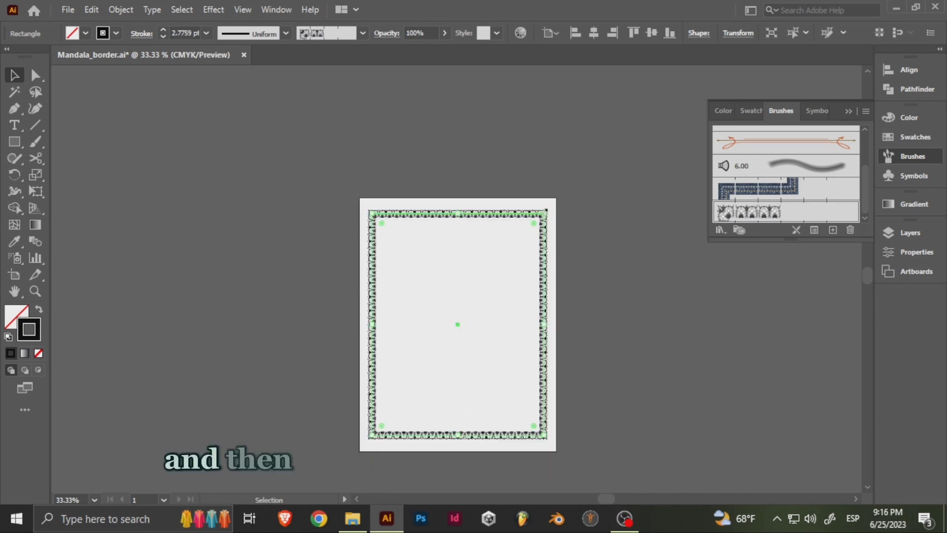
{"action": "left_click", "coordinate": [206, 33]}
{"action": "left_click", "coordinate": [223, 124]}
{"action": "left_click", "coordinate": [206, 33]}
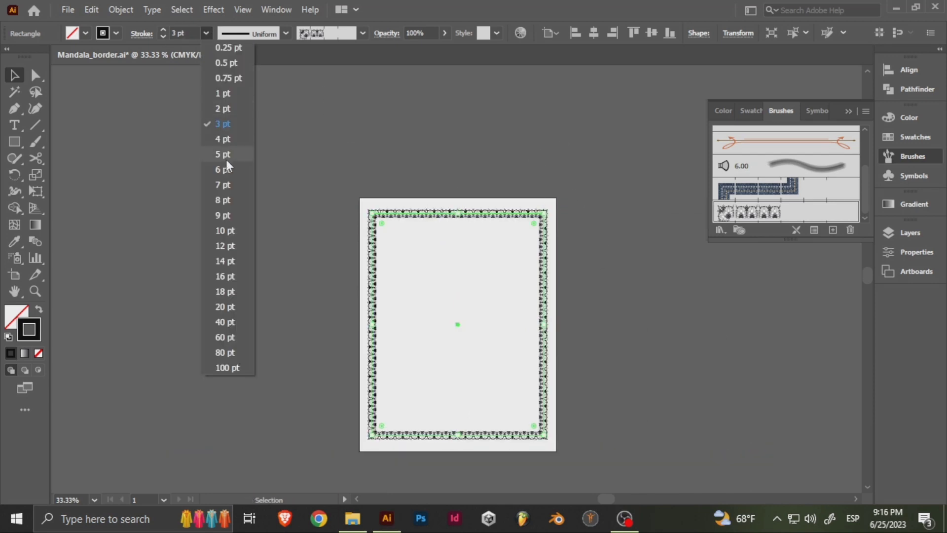
{"action": "left_click", "coordinate": [225, 155]}
{"action": "scroll", "coordinate": [538, 227], "scroll_direction": "up", "scroll_amount": 5}
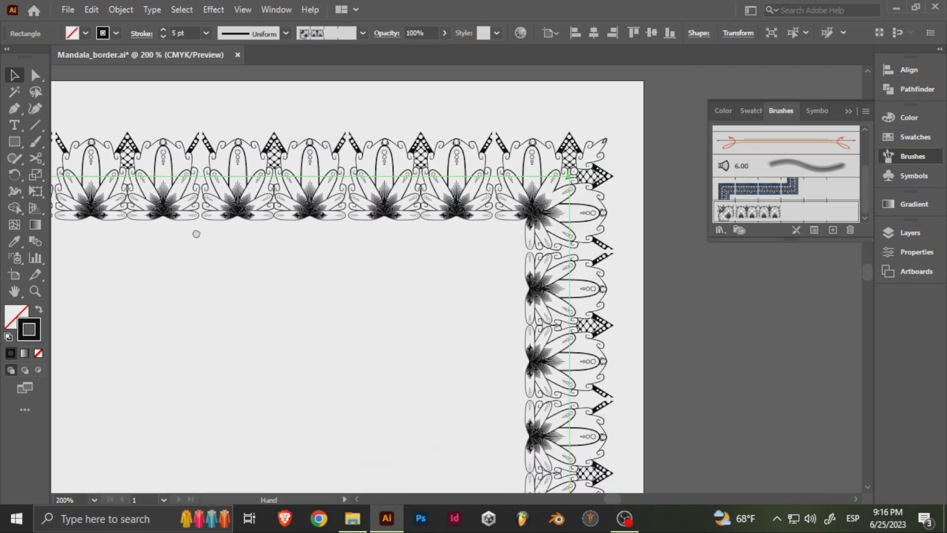
{"action": "left_click_drag", "start_coordinate": [196, 234], "coordinate": [339, 233]}
{"action": "left_click_drag", "start_coordinate": [257, 220], "coordinate": [663, 231]}
{"action": "left_click_drag", "start_coordinate": [714, 310], "coordinate": [615, 268]}
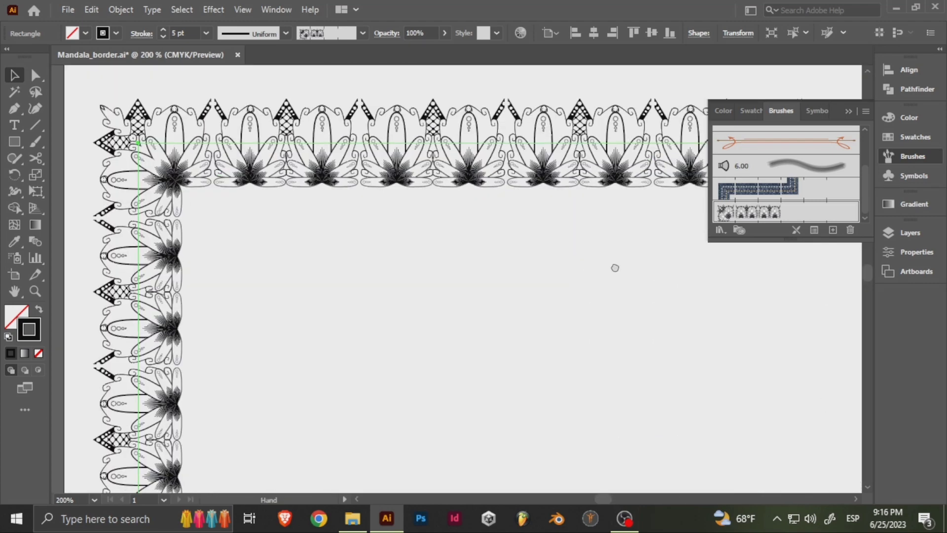
{"action": "scroll", "coordinate": [615, 268], "scroll_direction": "down", "scroll_amount": 4}
- Hide Layer 3, and show and unlock Layer 2 with the original border artwork
{"action": "left_click", "coordinate": [910, 233]}
{"action": "left_click", "coordinate": [715, 247]}
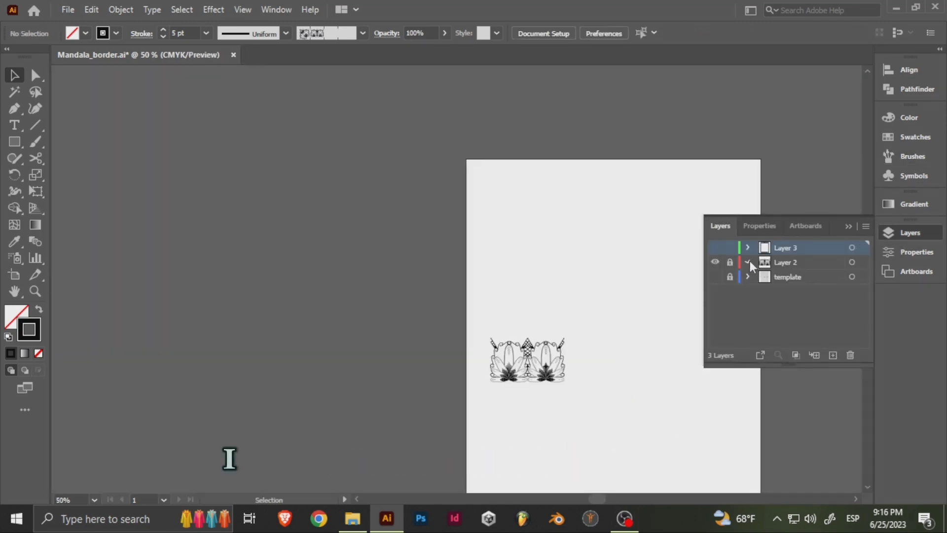
{"action": "left_click", "coordinate": [749, 263]}
{"action": "left_click", "coordinate": [730, 262]}
{"action": "left_click_drag", "start_coordinate": [576, 328], "coordinate": [446, 248]}
{"action": "left_click", "coordinate": [430, 277]}
{"action": "right_click", "coordinate": [430, 280]}
{"action": "left_click", "coordinate": [475, 154]}
{"action": "left_click", "coordinate": [488, 187]}
{"action": "scroll", "coordinate": [406, 277], "scroll_direction": "up", "scroll_amount": 4}
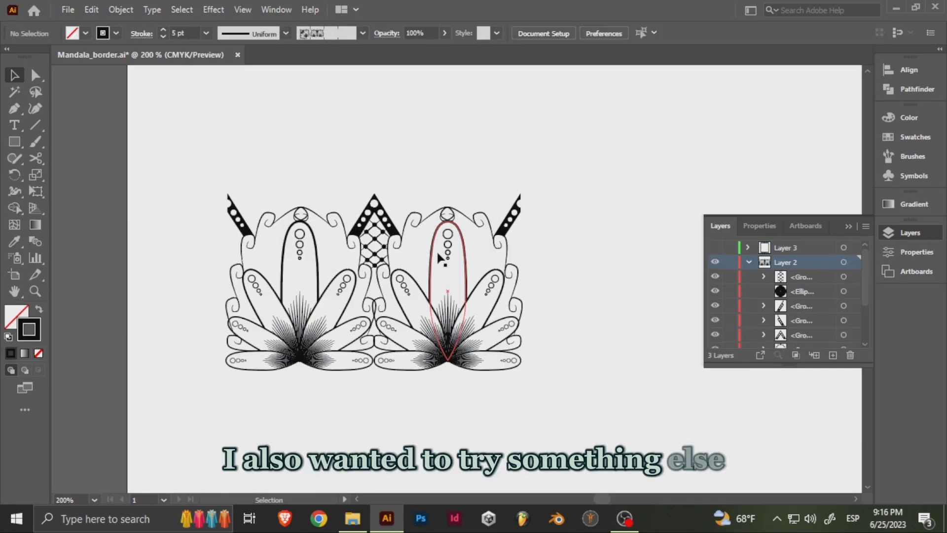
- Select the entire border artwork and duplicate it to the right, directly beside the original's end
{"action": "left_click", "coordinate": [437, 254]}
{"action": "left_click_drag", "start_coordinate": [210, 179], "coordinate": [509, 292]}
{"action": "left_click_drag", "start_coordinate": [501, 283], "coordinate": [328, 270]}
{"action": "scroll", "coordinate": [316, 241], "scroll_direction": "up", "scroll_amount": 4}
{"action": "left_click_drag", "start_coordinate": [369, 117], "coordinate": [217, 267]}
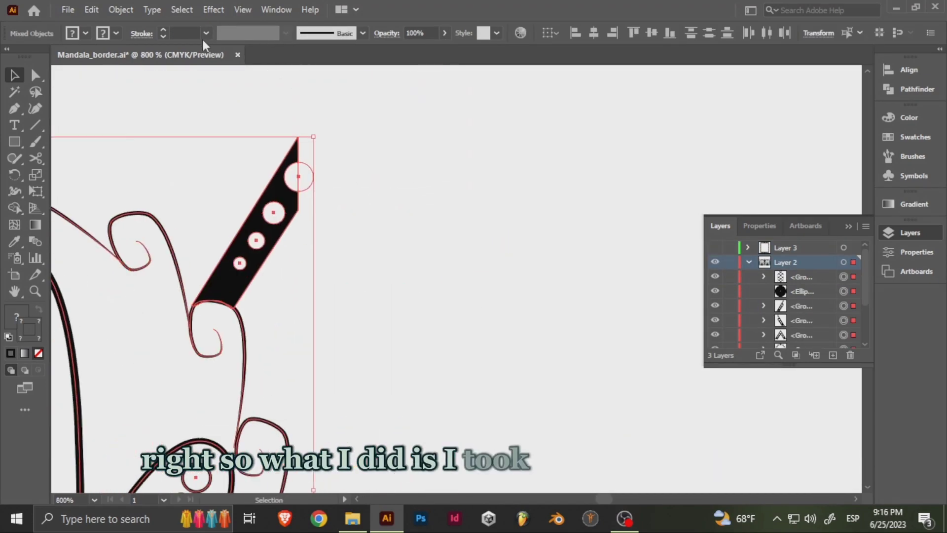
{"action": "left_click", "coordinate": [213, 9]}
{"action": "mouse_move", "coordinate": [243, 10]}
{"action": "left_click", "coordinate": [332, 445]}
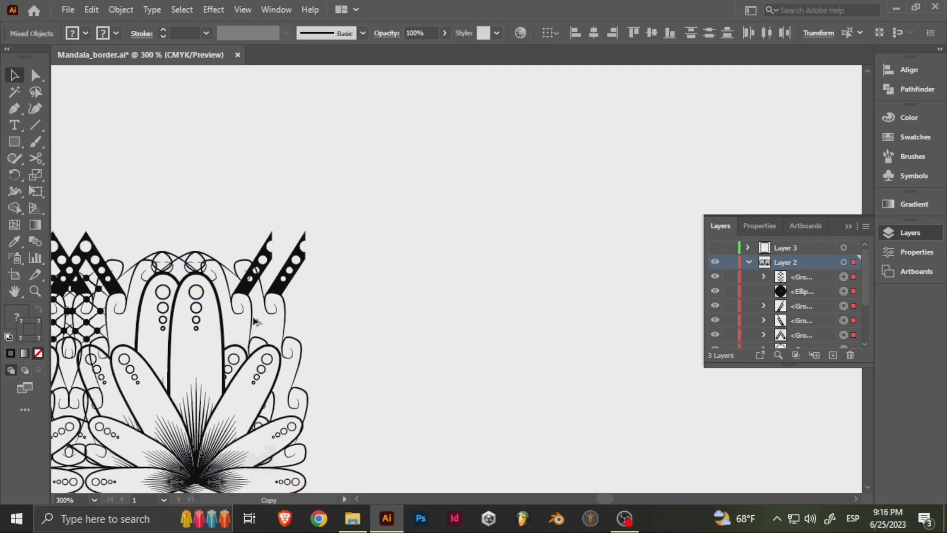
{"action": "left_click_drag", "start_coordinate": [616, 319], "coordinate": [626, 322]}
{"action": "key", "text": "ctrl+0"}
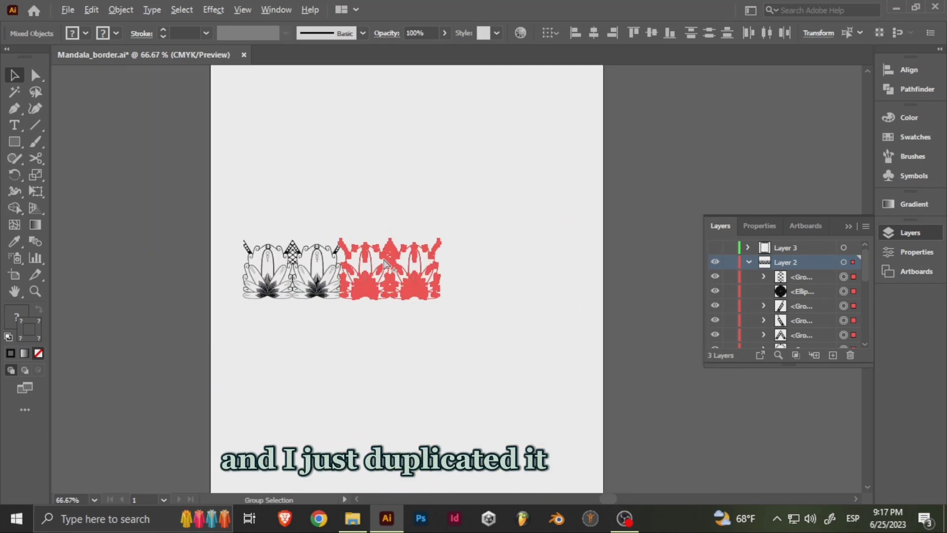
- Duplicate the doubled border artwork to the right and move the copy flush against the end of the existing row
{"action": "left_click_drag", "start_coordinate": [492, 306], "coordinate": [493, 307]}
{"action": "left_click_drag", "start_coordinate": [302, 290], "coordinate": [504, 290]}
{"action": "scroll", "coordinate": [437, 238], "scroll_direction": "up", "scroll_amount": 5}
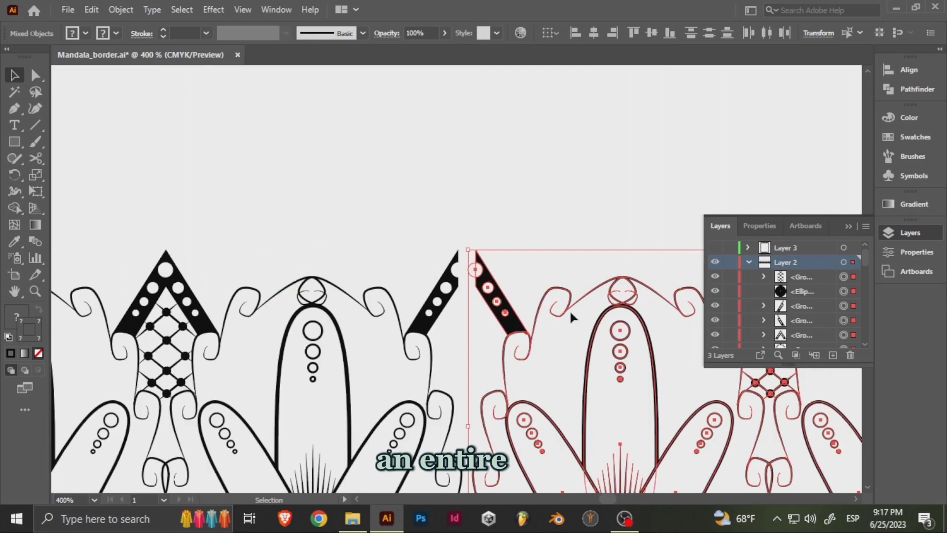
{"action": "left_click_drag", "start_coordinate": [615, 311], "coordinate": [594, 311]}
{"action": "scroll", "coordinate": [455, 248], "scroll_direction": "up", "scroll_amount": 5}
{"action": "left_click_drag", "start_coordinate": [534, 402], "coordinate": [457, 326]}
{"action": "scroll", "coordinate": [459, 319], "scroll_direction": "down", "scroll_amount": 9}
{"action": "scroll", "coordinate": [408, 282], "scroll_direction": "down", "scroll_amount": 2}
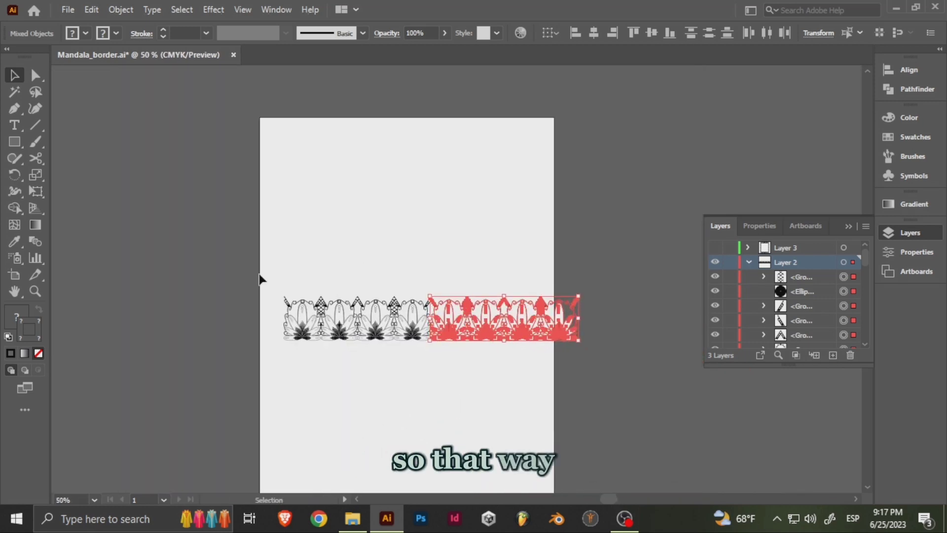
- Select the whole repeating border row and group it
{"action": "left_click_drag", "start_coordinate": [260, 276], "coordinate": [600, 357]}
{"action": "scroll", "coordinate": [480, 328], "scroll_direction": "up", "scroll_amount": 2}
{"action": "key", "text": "ctrl+g"}
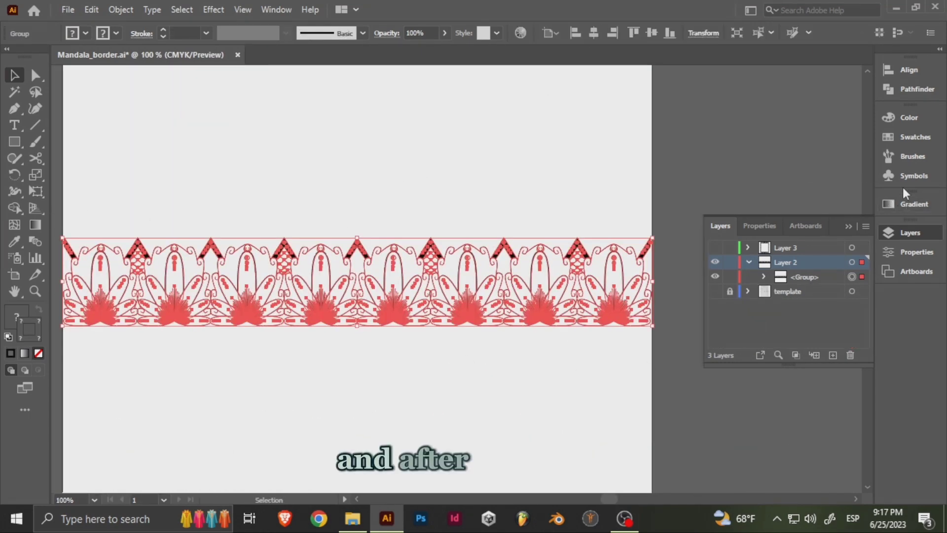
- Create a pattern brush from the grouped border row, using the Tints and Shades colorization method
{"action": "left_click", "coordinate": [913, 156]}
{"action": "left_click", "coordinate": [866, 111]}
{"action": "left_click", "coordinate": [740, 114]}
{"action": "left_click", "coordinate": [419, 328]}
{"action": "left_click", "coordinate": [438, 355]}
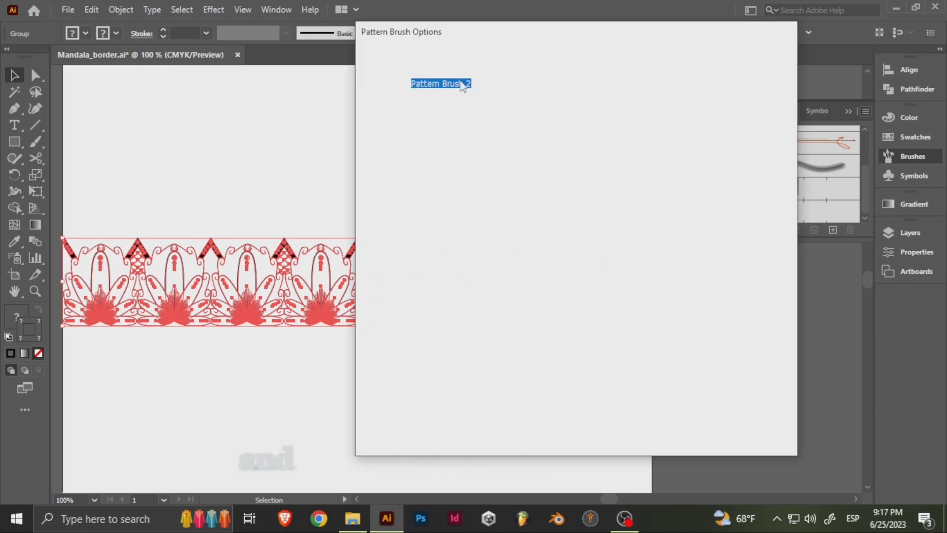
{"action": "left_click", "coordinate": [566, 105]}
{"action": "left_click", "coordinate": [697, 335]}
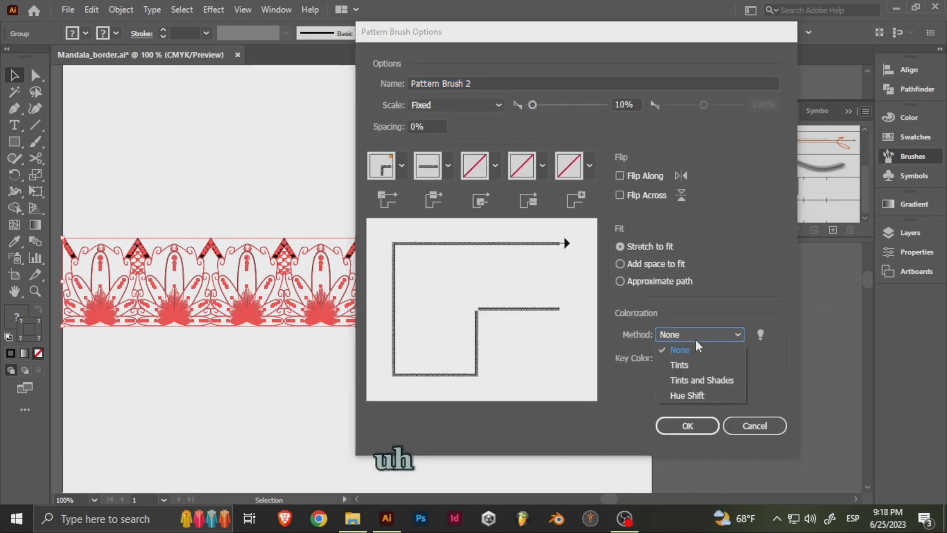
{"action": "left_click", "coordinate": [687, 418]}
{"action": "left_click", "coordinate": [688, 426]}
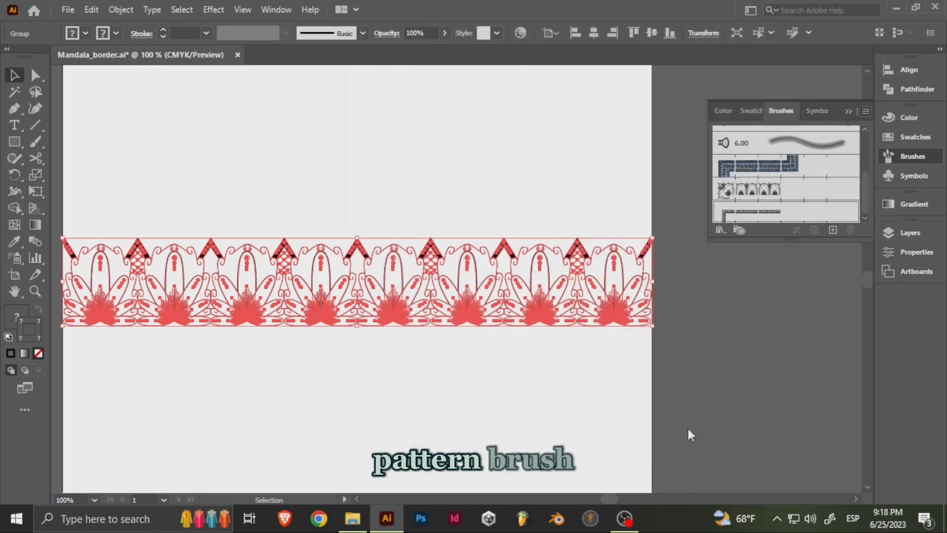
- Hide and lock Layer 2, and show Layer 3 with the framed rectangle
{"action": "key", "text": "ctrl+minus"}
{"action": "left_click", "coordinate": [910, 232]}
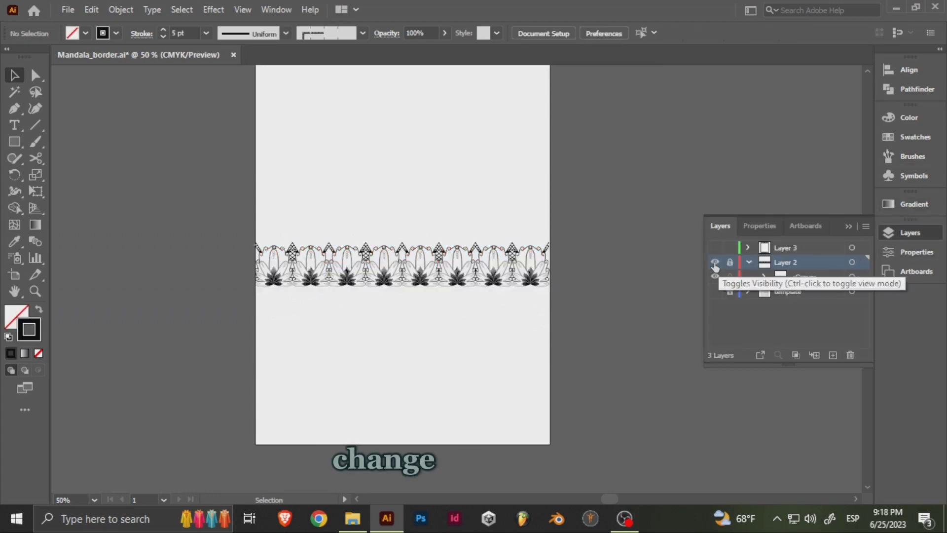
{"action": "left_click", "coordinate": [715, 262]}
{"action": "left_click", "coordinate": [716, 247]}
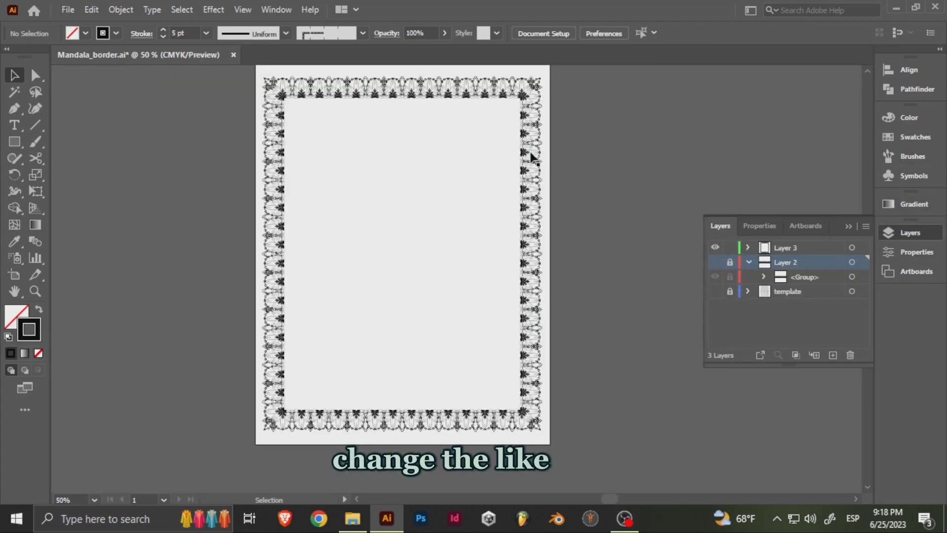
- Apply the new border-row pattern brush to the rectangle's outline and inspect the pattern along its edges
{"action": "left_click", "coordinate": [910, 156]}
{"action": "scroll", "coordinate": [385, 127], "scroll_direction": "up", "scroll_amount": 3}
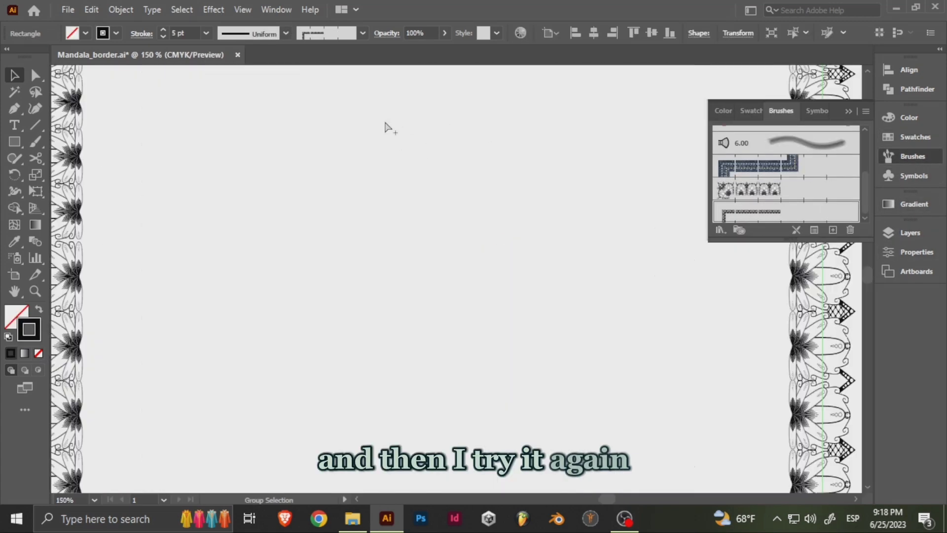
{"action": "left_click_drag", "start_coordinate": [593, 99], "coordinate": [468, 279]}
{"action": "scroll", "coordinate": [509, 186], "scroll_direction": "up", "scroll_amount": 2}
{"action": "left_click_drag", "start_coordinate": [560, 239], "coordinate": [260, 242]}
- Set the frame's stroke to 4 pt and save the document
{"action": "scroll", "coordinate": [260, 241], "scroll_direction": "down", "scroll_amount": 5}
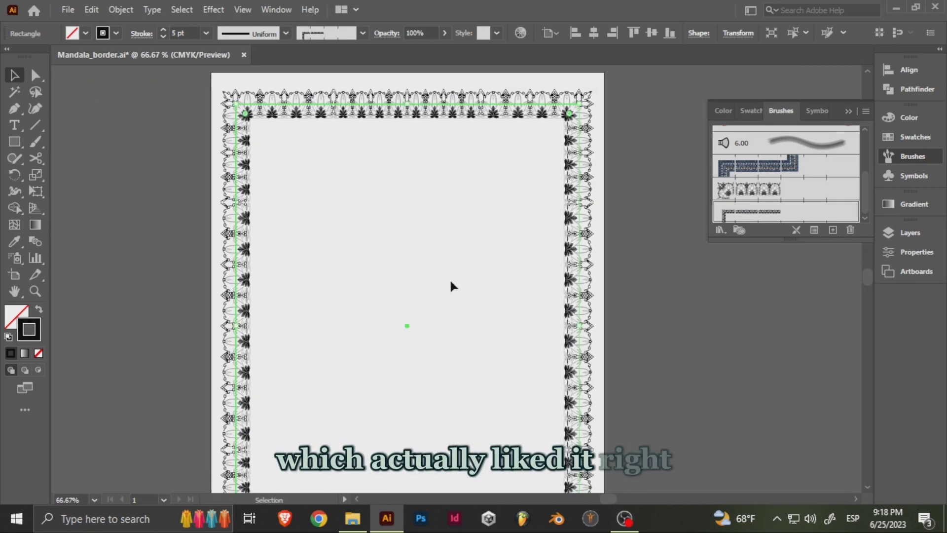
{"action": "left_click_drag", "start_coordinate": [457, 178], "coordinate": [436, 199]}
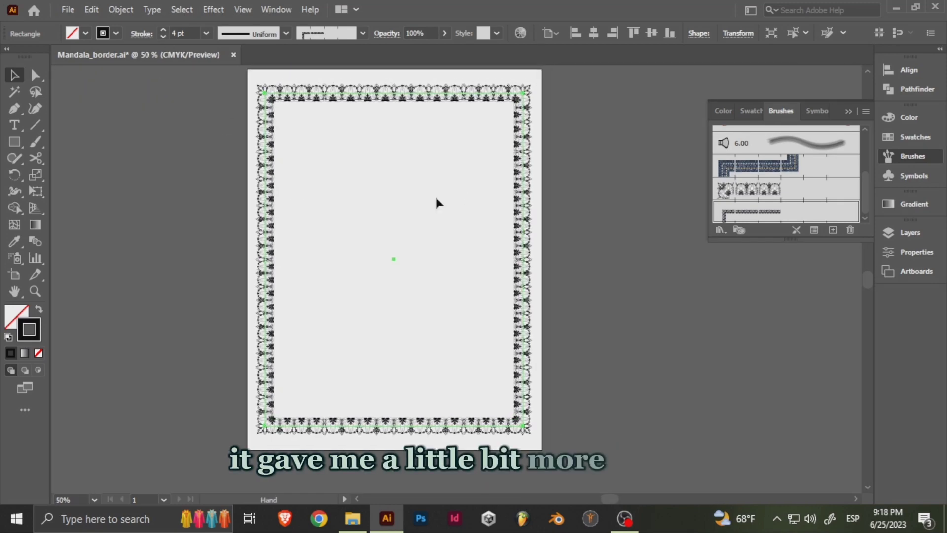
{"action": "key", "text": "ctrl+s"}
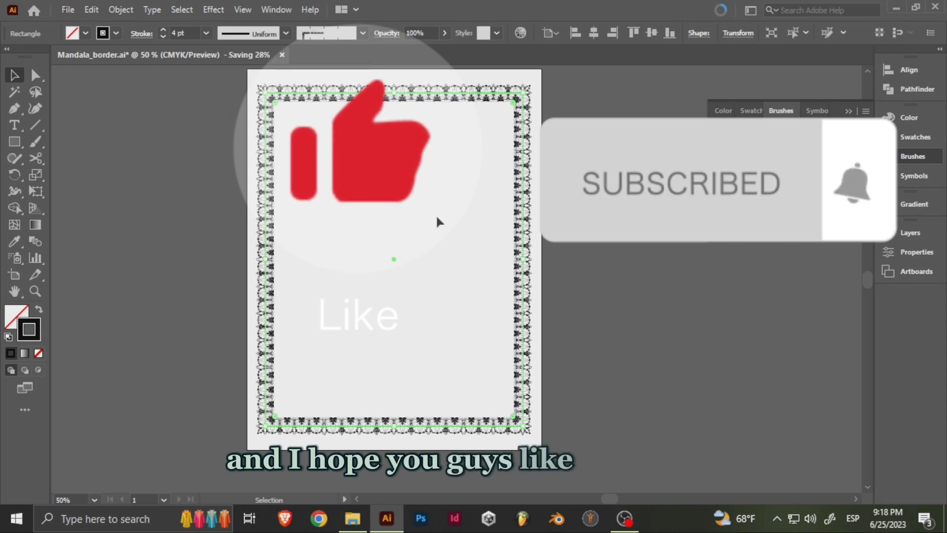
- Switch the frame to the 5 pt. Oval brush and handwrite "Thank You" inside it with the Paintbrush tool
{"action": "key", "text": "b"}
{"action": "left_click", "coordinate": [362, 33]}
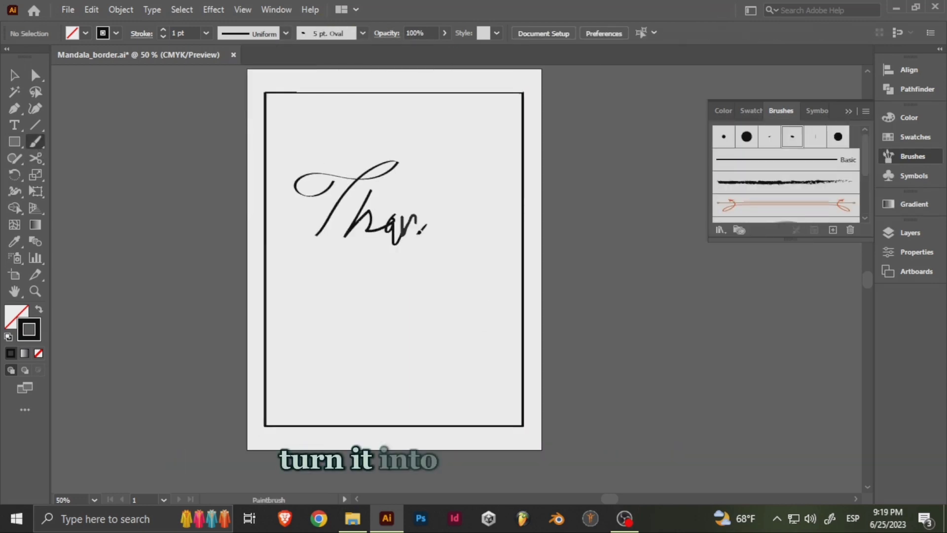
{"action": "left_click_drag", "start_coordinate": [323, 258], "coordinate": [392, 282]}
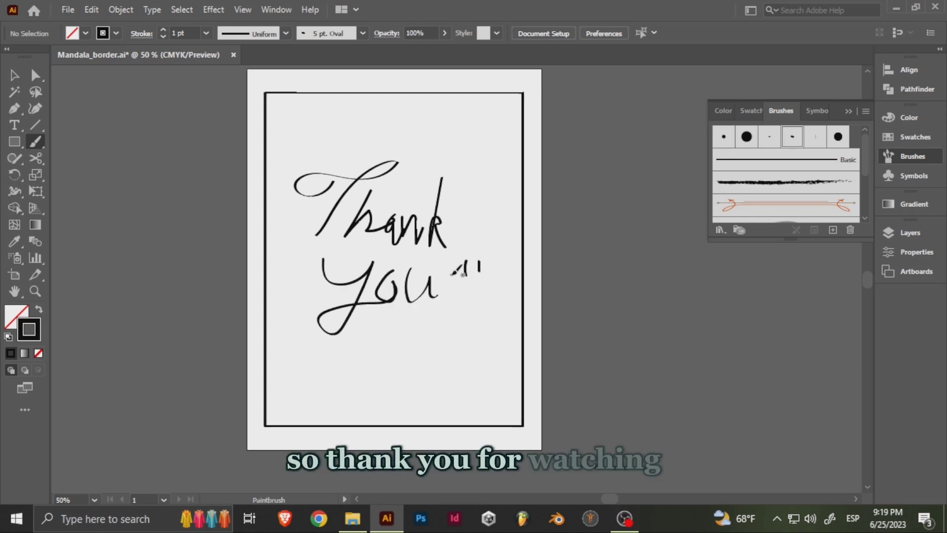